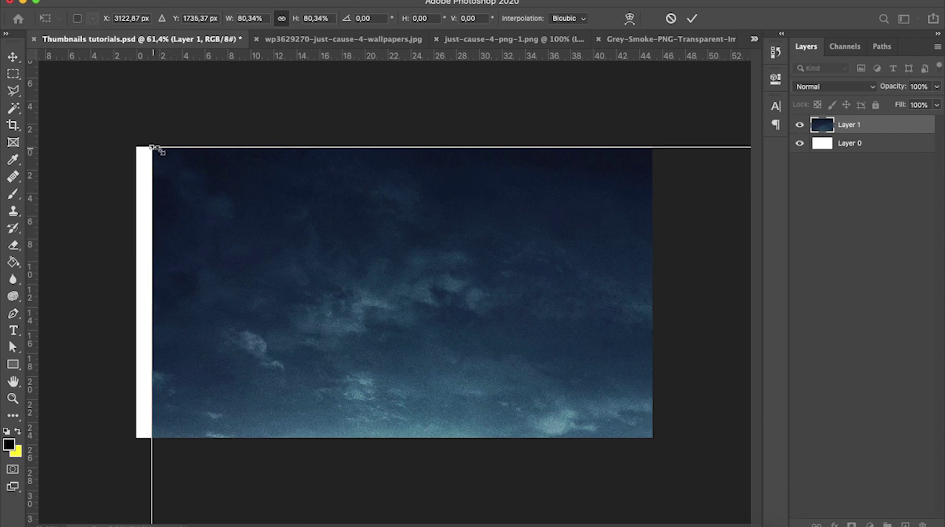
- Scale the Just Cause 4 wallpaper down to 17.34% and position it so it covers the whole canvas
drag(612, 393, 309, 217)
drag(137, 131, 209, 206)
drag(137, 140, 253, 138)
drag(604, 319, 503, 252)
drag(686, 447, 637, 405)
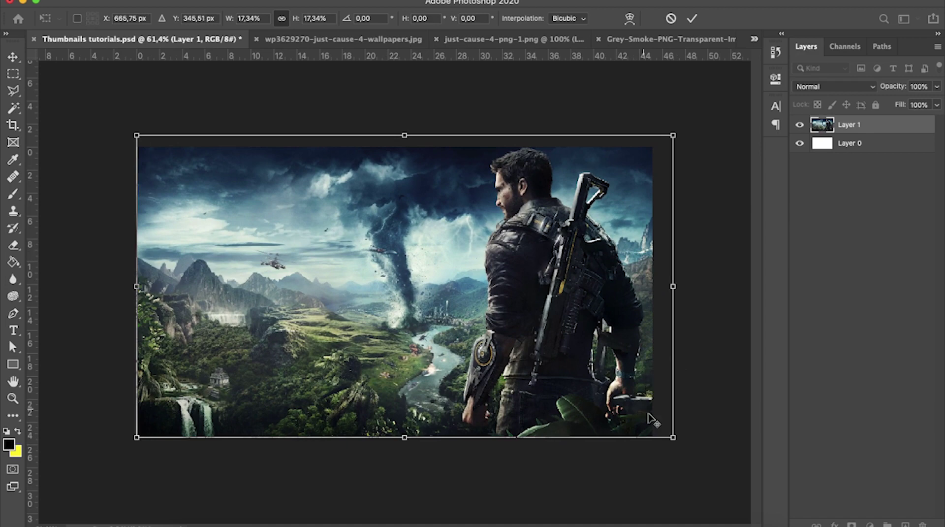
click(13, 57)
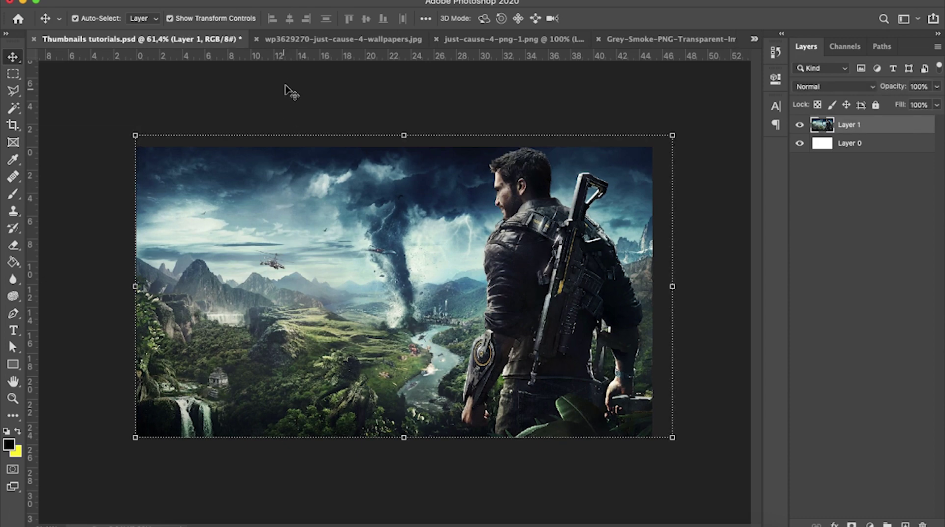
click(290, 91)
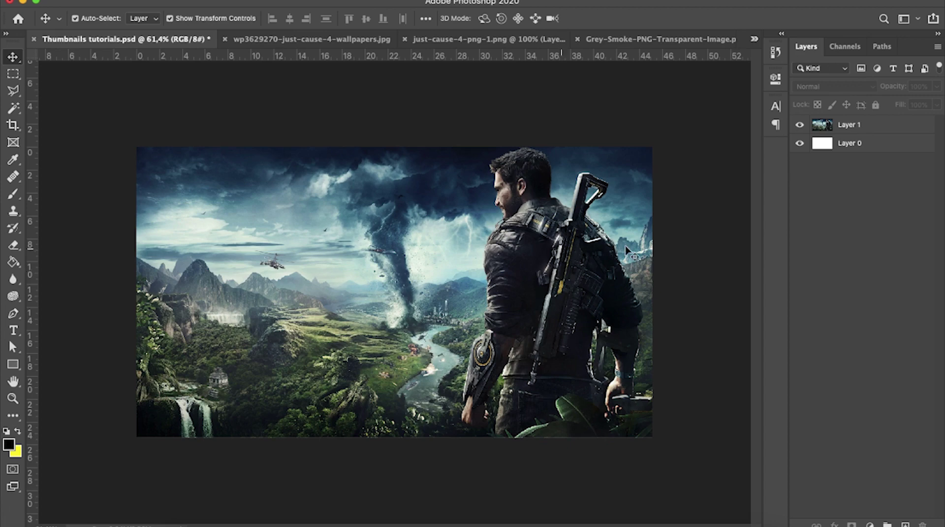
- Create a new layer above the wallpaper and set up the Brush tool with black colour and 0% hardness
click(904, 523)
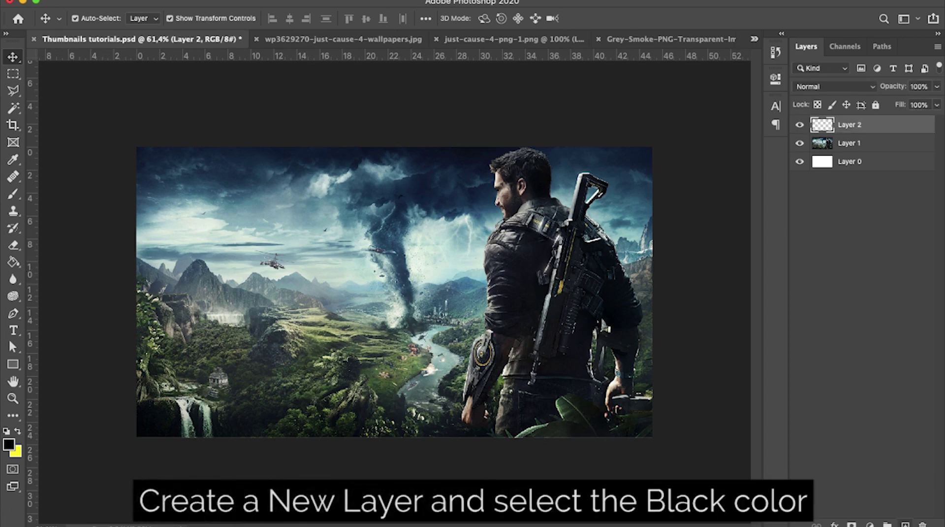
click(9, 444)
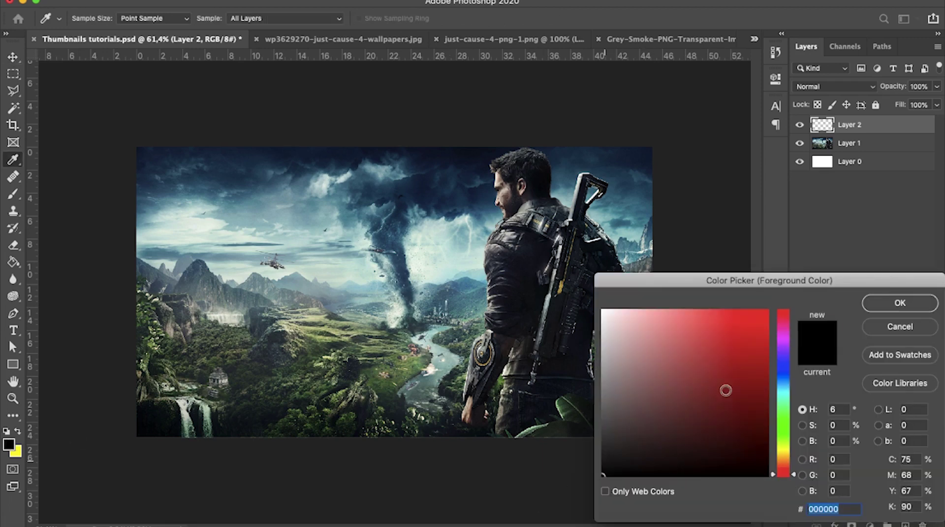
key(Return)
key(b)
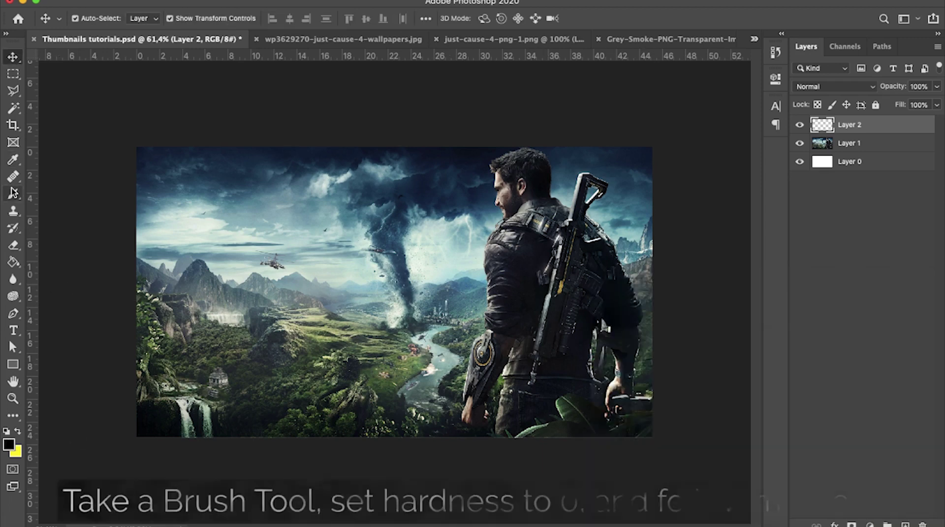
click(94, 19)
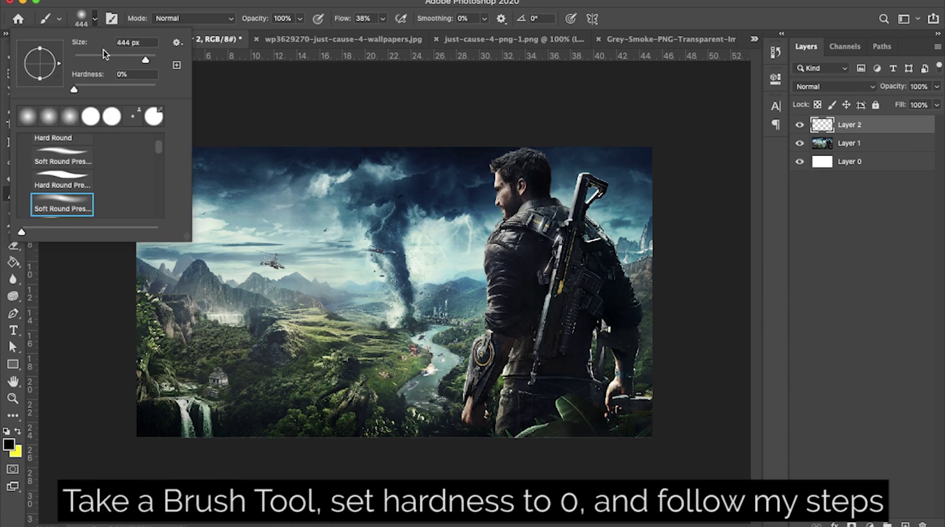
click(79, 88)
key(Return)
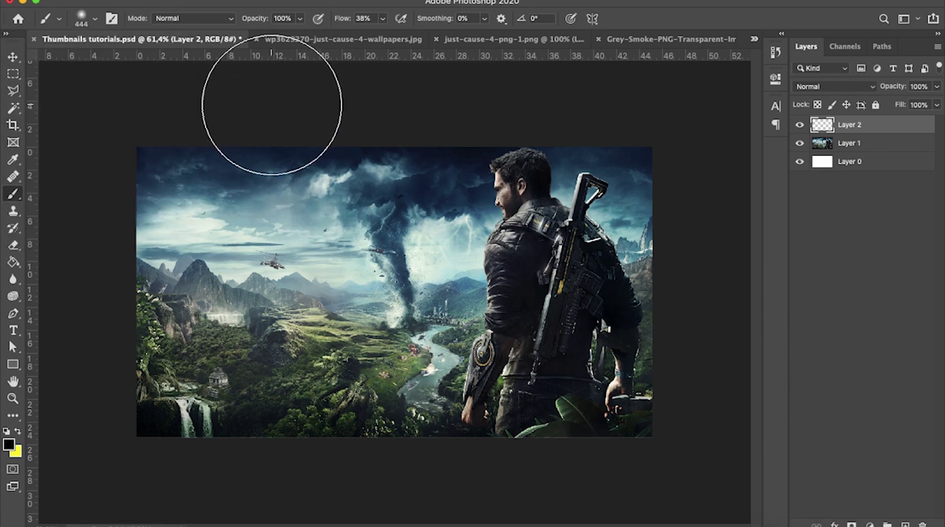
- Paint soft black strokes along the left, bottom and right edges of the image to form a dark vignette
drag(152, 169, 157, 326)
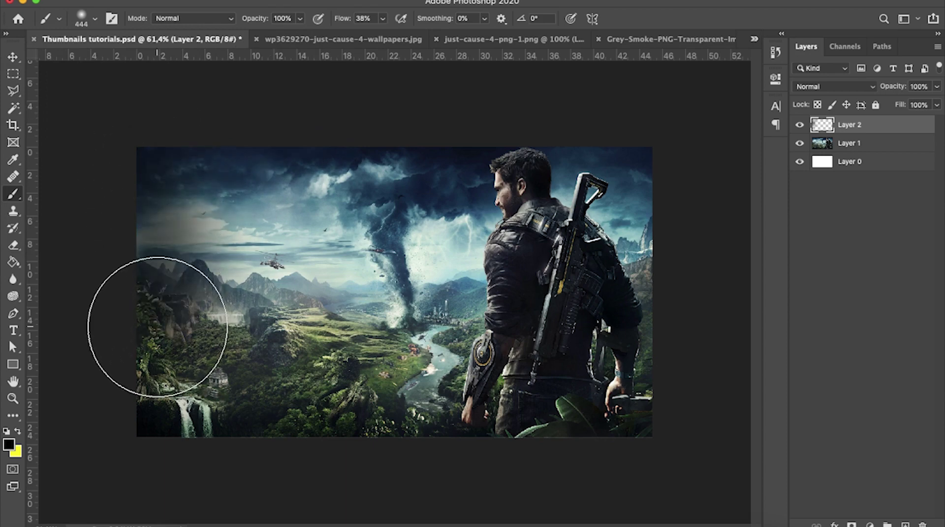
mouse_move(158, 326)
mouse_down()
mouse_move(144, 341)
mouse_move(149, 378)
mouse_move(179, 406)
mouse_move(248, 426)
mouse_move(551, 441)
mouse_move(605, 426)
mouse_move(641, 381)
mouse_move(650, 194)
mouse_up()
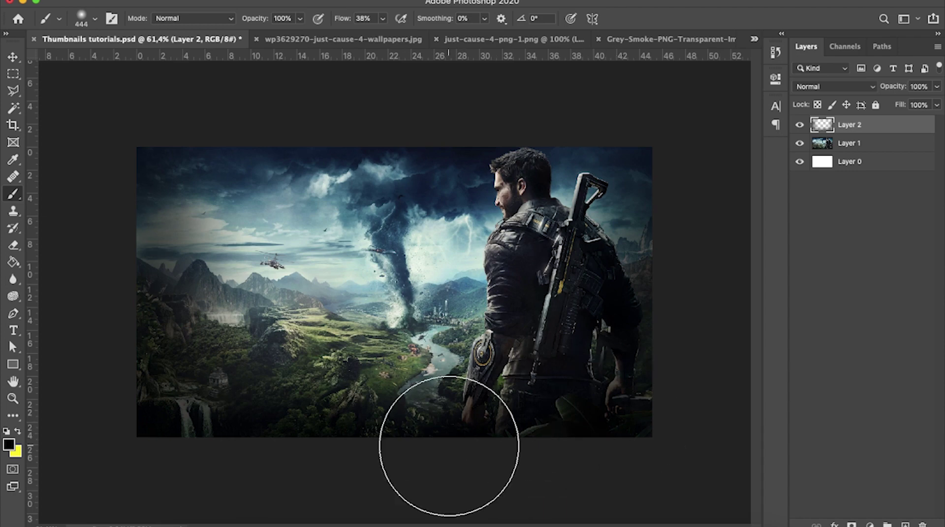
mouse_move(642, 196)
mouse_down()
mouse_move(644, 179)
mouse_move(643, 261)
mouse_up()
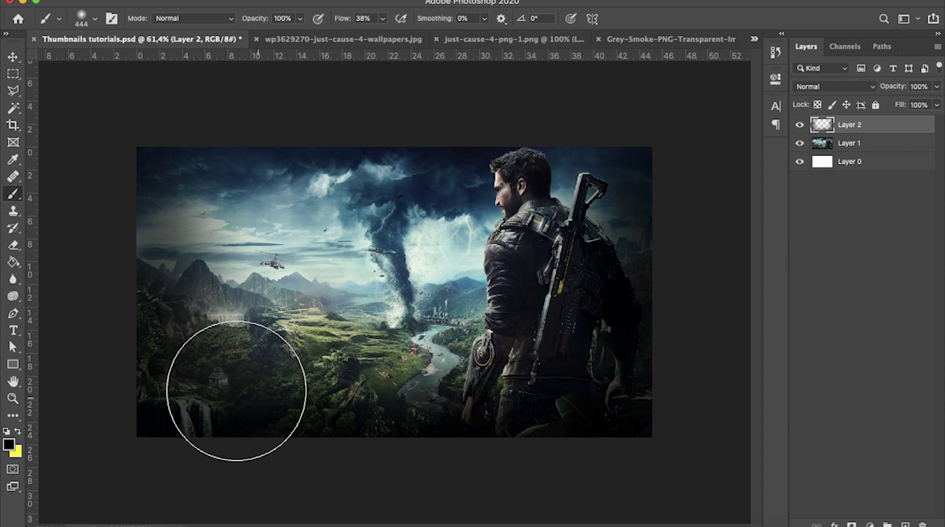
drag(165, 163, 147, 228)
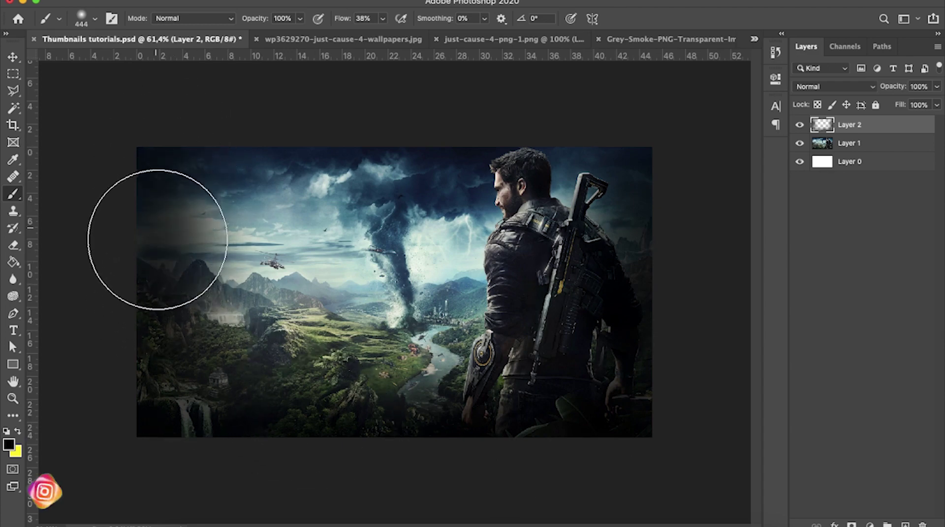
mouse_move(228, 462)
mouse_down()
mouse_move(344, 447)
mouse_move(508, 456)
mouse_move(681, 401)
mouse_move(657, 382)
mouse_move(643, 173)
mouse_move(637, 169)
mouse_move(459, 406)
mouse_up()
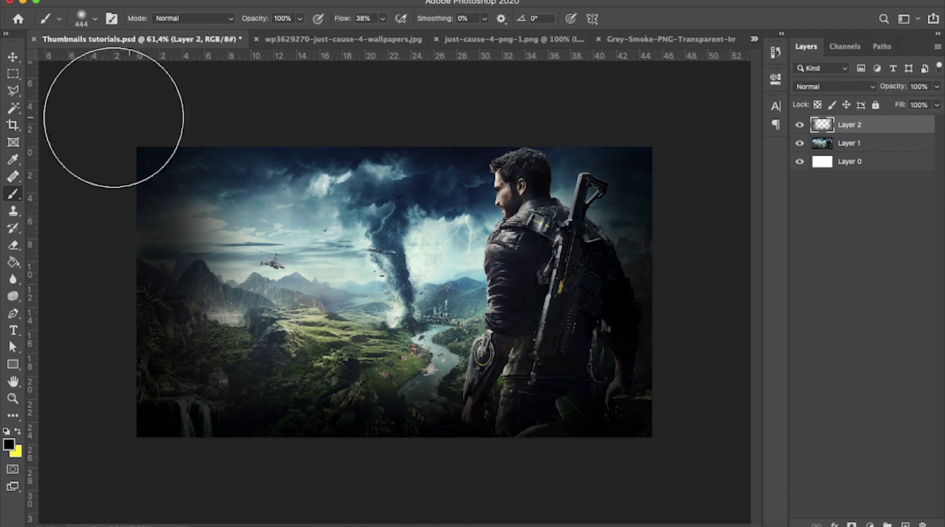
- Lower the black vignette layer's opacity to 77%
key(ctrl+a)
key(v)
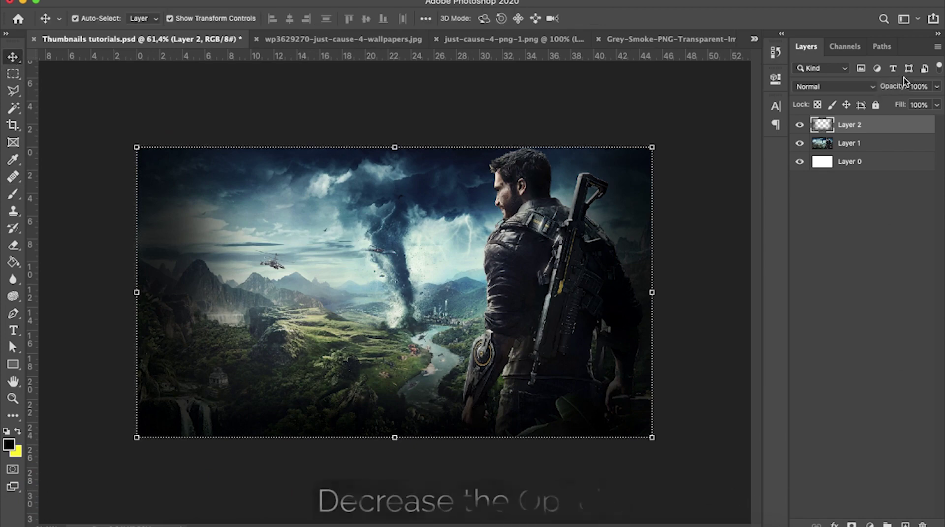
click(938, 86)
drag(907, 99, 920, 101)
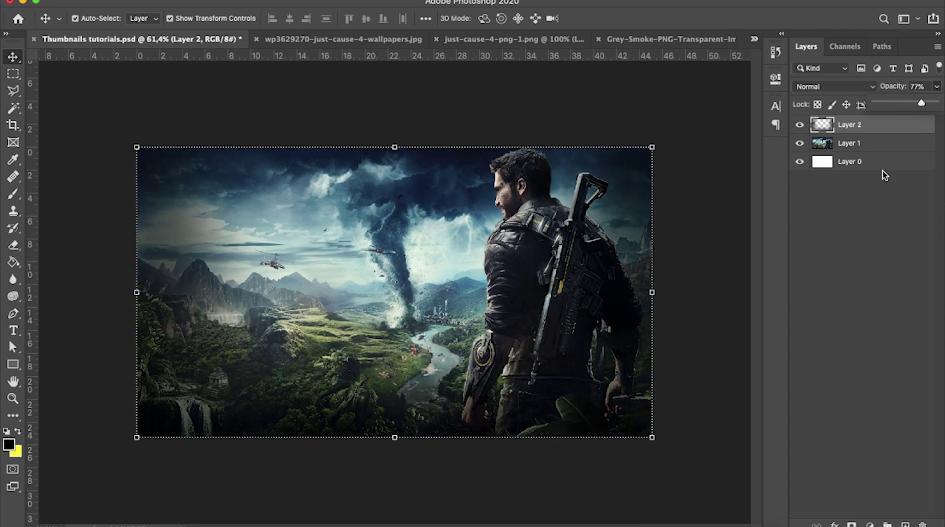
click(862, 212)
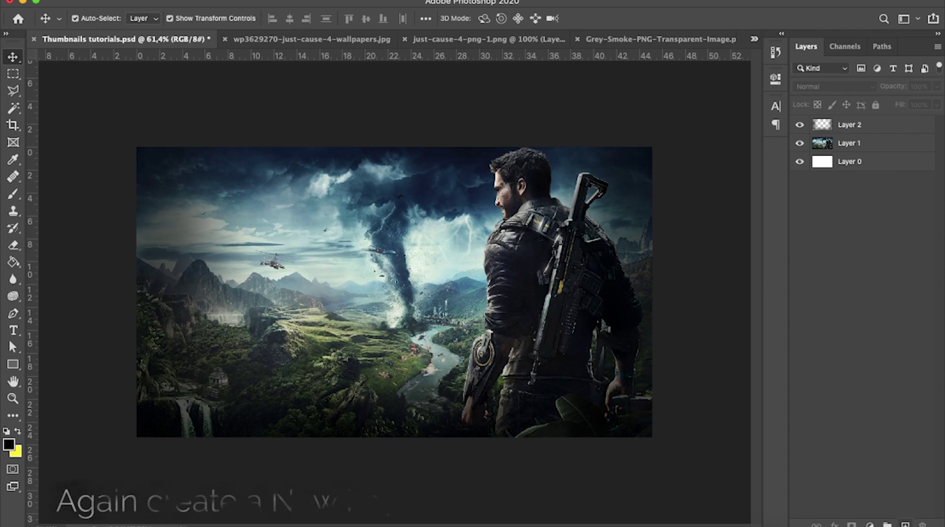
- Add a new layer on top, set Layer 2's opacity to 80% and toggle its visibility to compare
click(904, 524)
click(859, 162)
click(864, 144)
drag(937, 86, 922, 100)
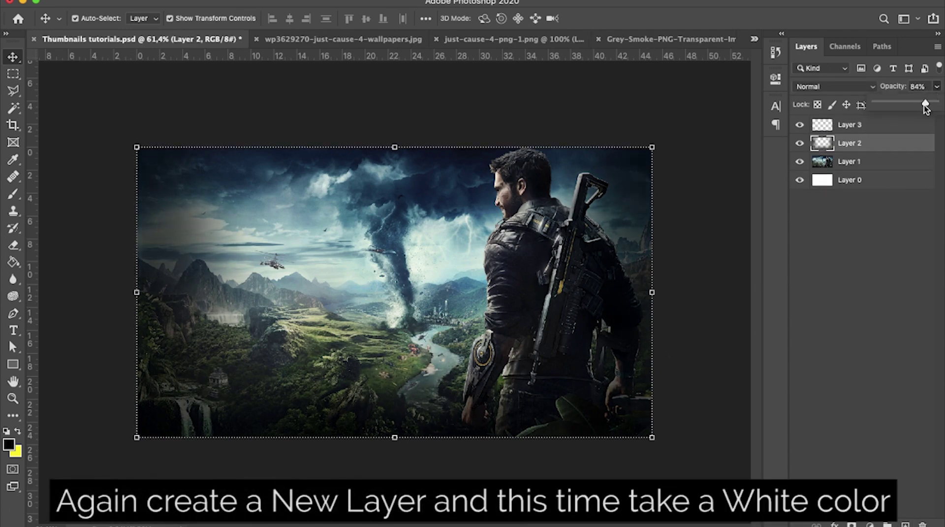
drag(924, 104, 925, 108)
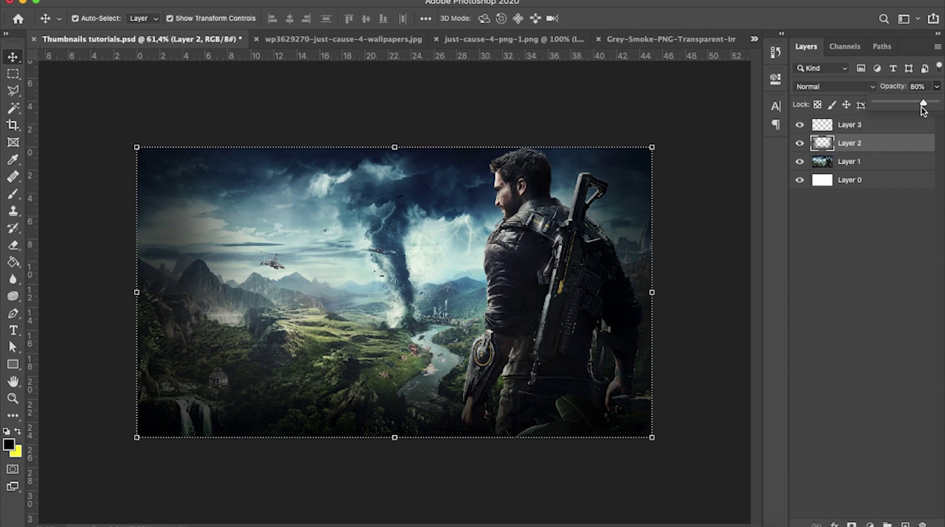
click(888, 204)
click(800, 142)
click(799, 143)
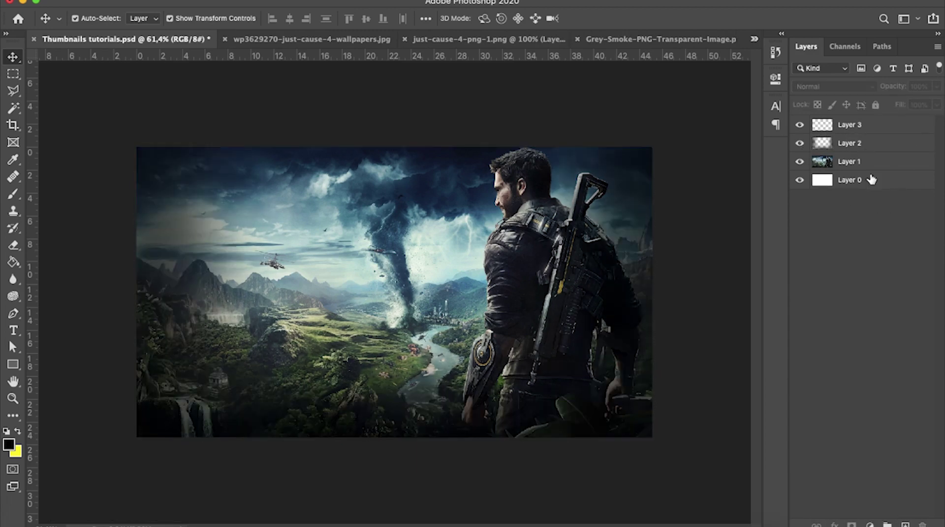
- Paint a soft white (ffffff) brush glow across the upper part of the image on Layer 3
click(861, 144)
click(859, 125)
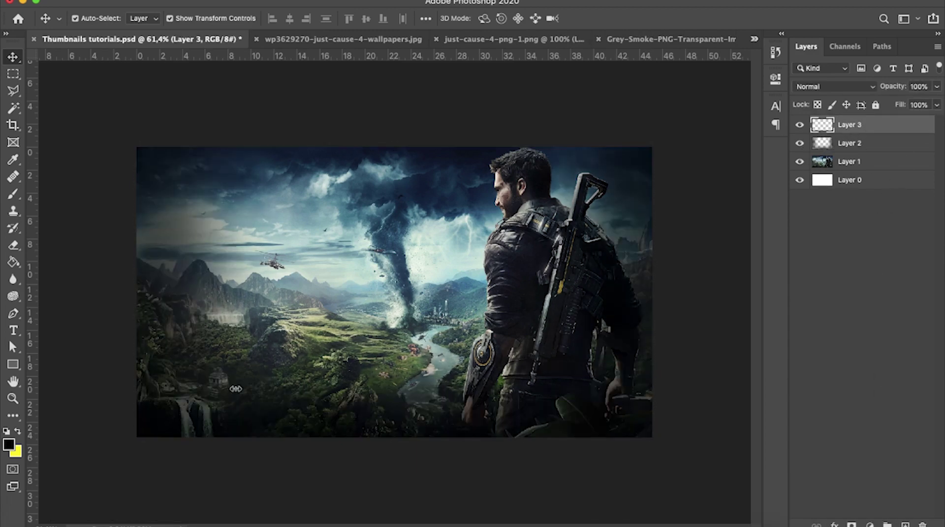
click(10, 446)
click(602, 310)
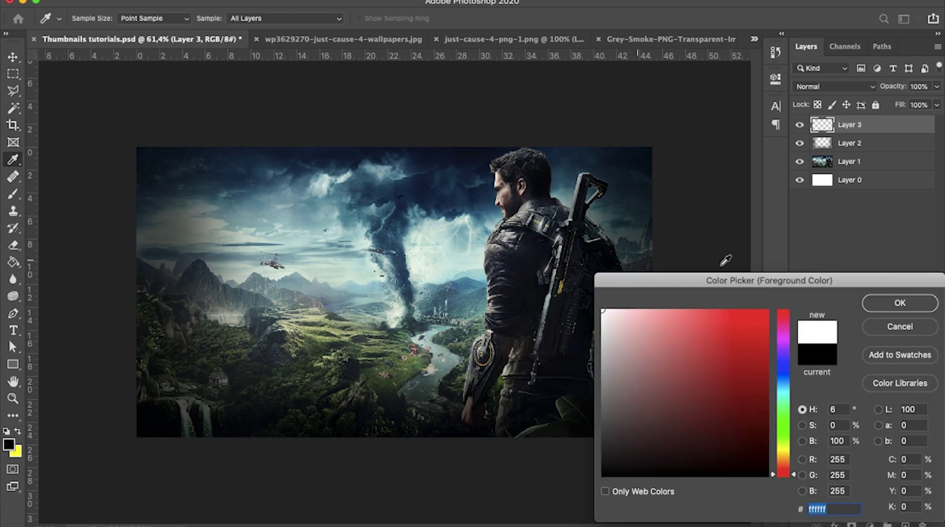
click(899, 303)
click(12, 193)
mouse_move(208, 181)
mouse_down()
mouse_move(271, 158)
mouse_move(276, 167)
mouse_move(386, 156)
mouse_move(505, 171)
mouse_move(527, 164)
mouse_move(412, 212)
mouse_move(351, 213)
mouse_move(507, 222)
mouse_move(637, 162)
mouse_up()
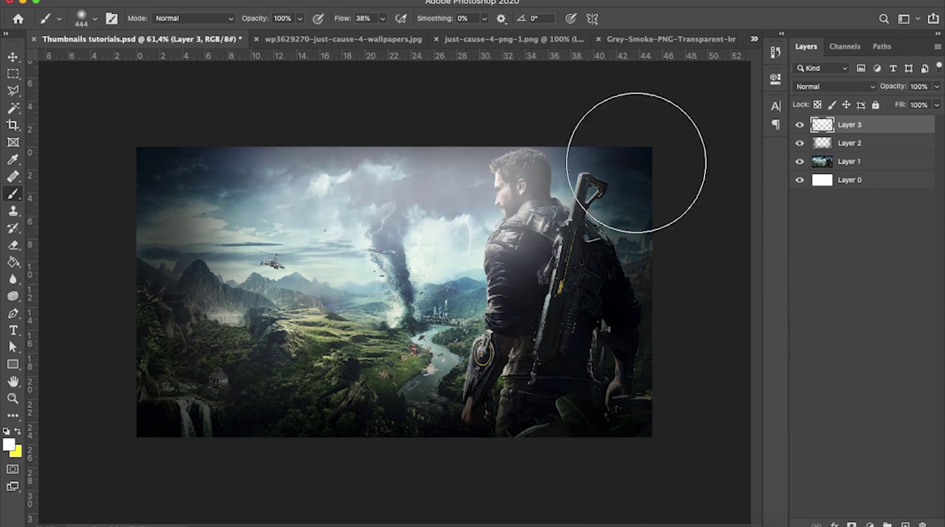
- Set Layer 3's opacity to 47% and toggle the layer visibility to compare the effect
click(937, 104)
drag(891, 105, 908, 105)
click(800, 126)
click(799, 126)
key(v)
click(723, 131)
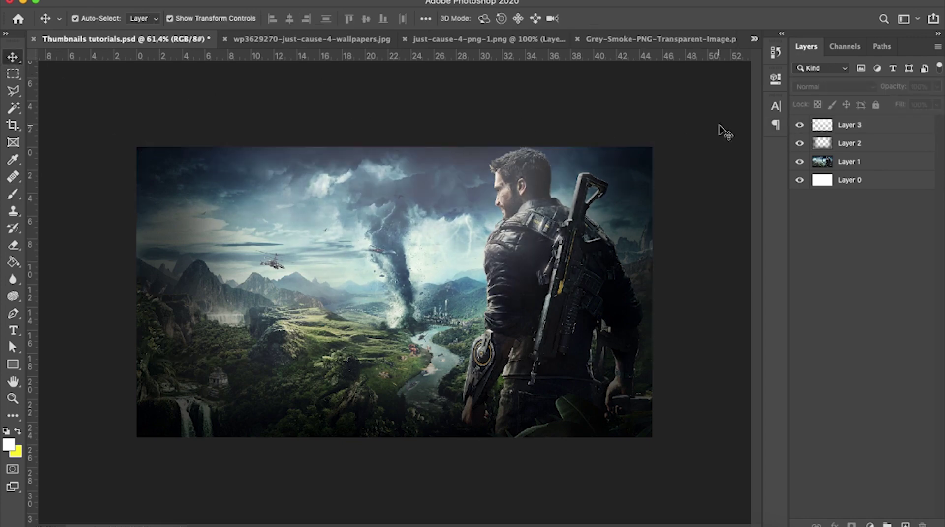
click(904, 123)
click(937, 86)
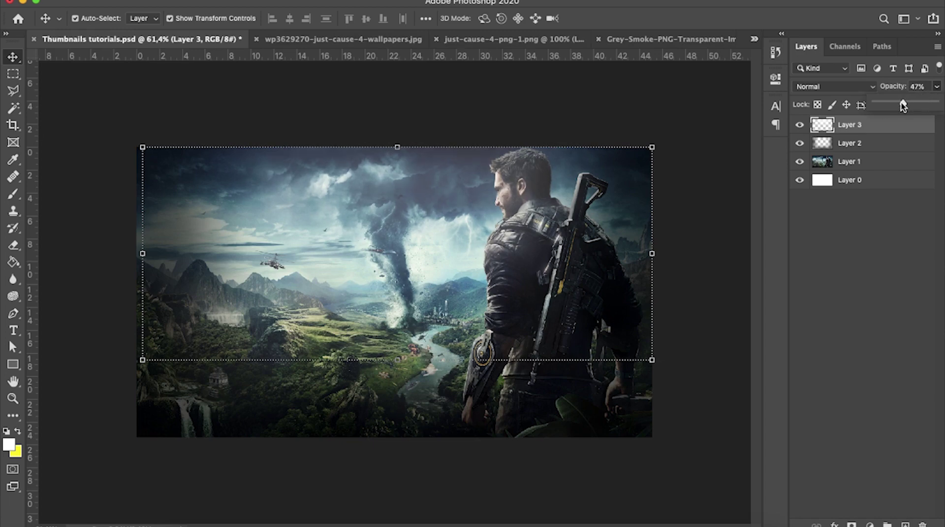
click(802, 214)
click(800, 126)
click(800, 126)
click(798, 143)
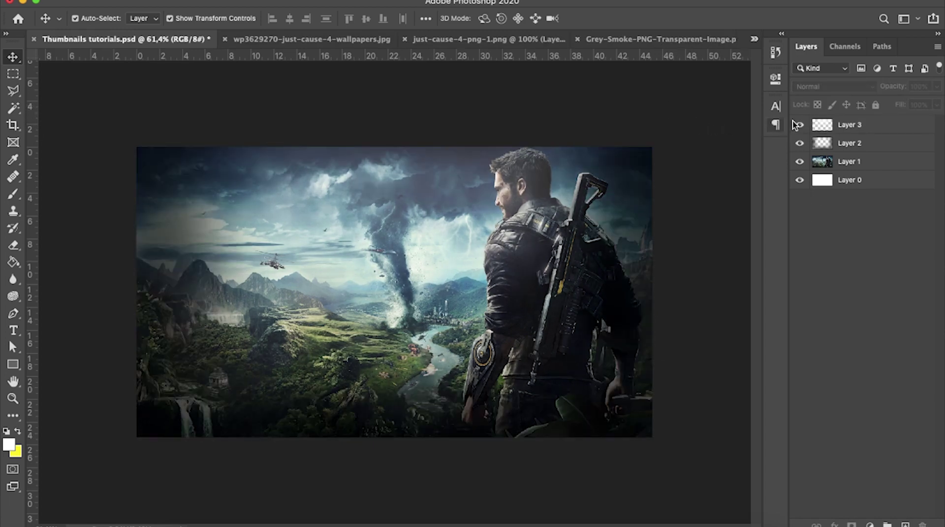
- Fine-tune the opacity of Layer 3, and hide Layer 3 and Layer 2
click(860, 127)
click(936, 86)
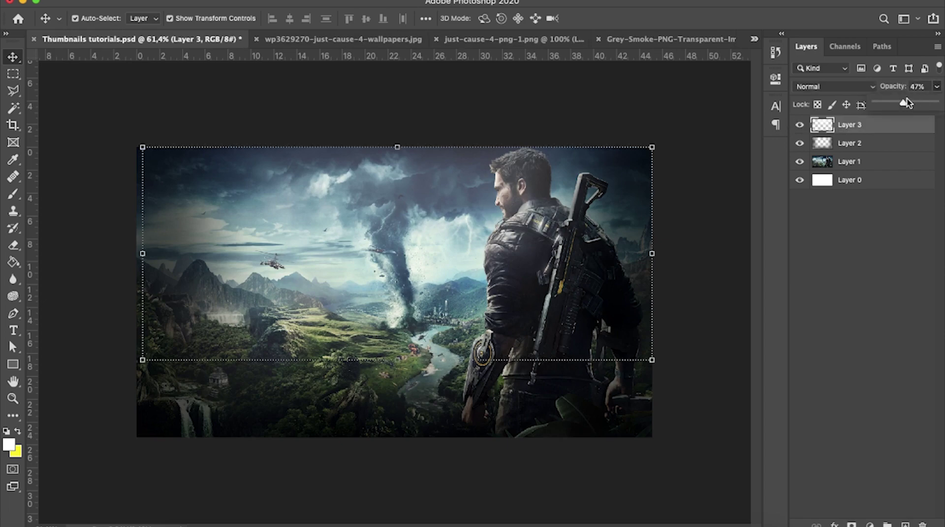
drag(900, 103, 902, 109)
click(889, 197)
click(800, 124)
click(800, 142)
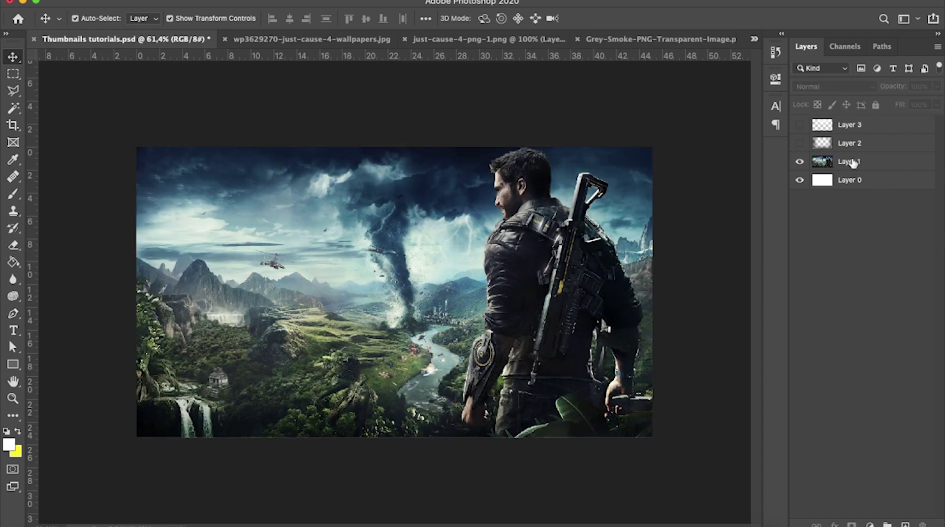
- Add the text "HOW TO MAKE" over the sky, directly above Layer 1 in the layer stack
click(854, 166)
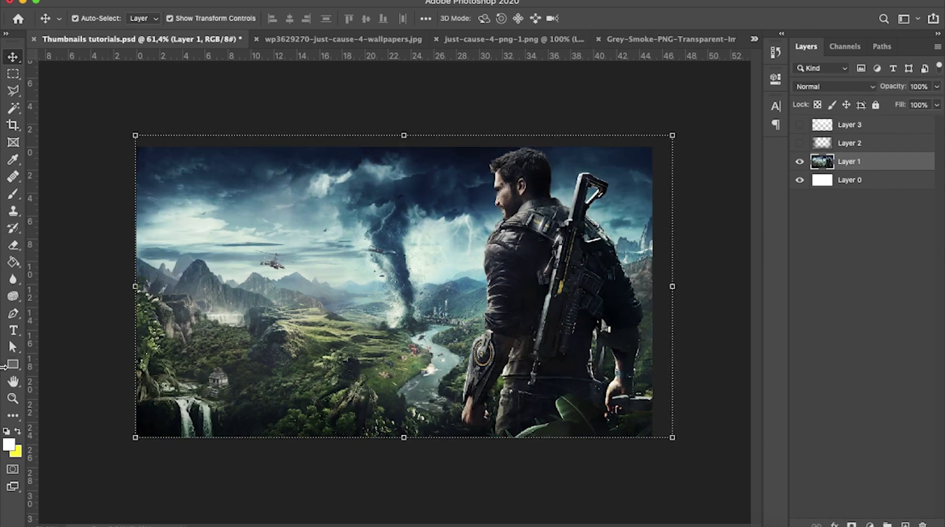
click(13, 330)
click(221, 250)
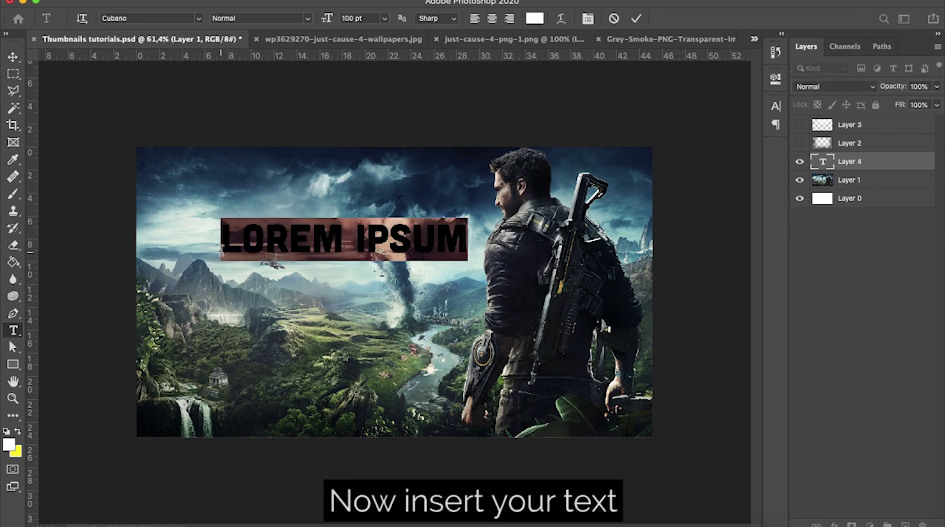
text(HOW TO)
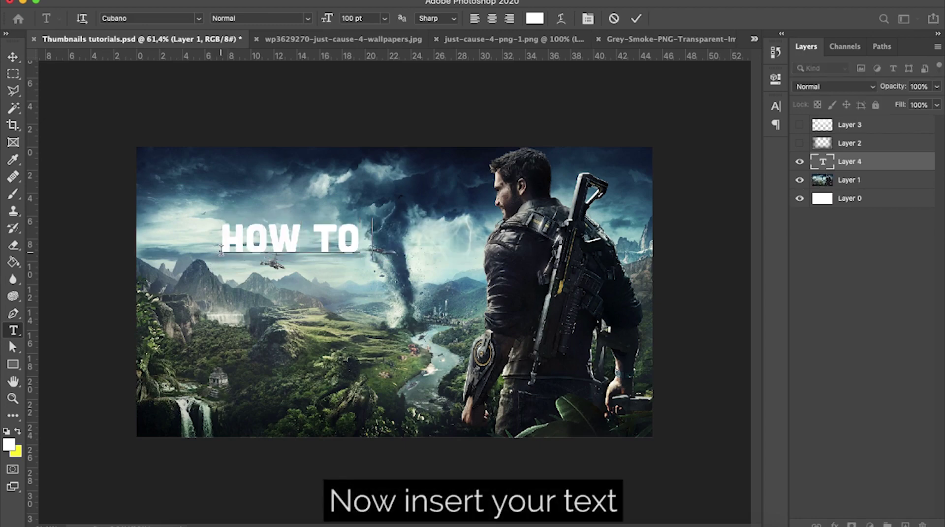
text( MAKE)
- Change the font of "HOW TO MAKE" to Cartoonist and move the text up and left in the sky
key(super+a)
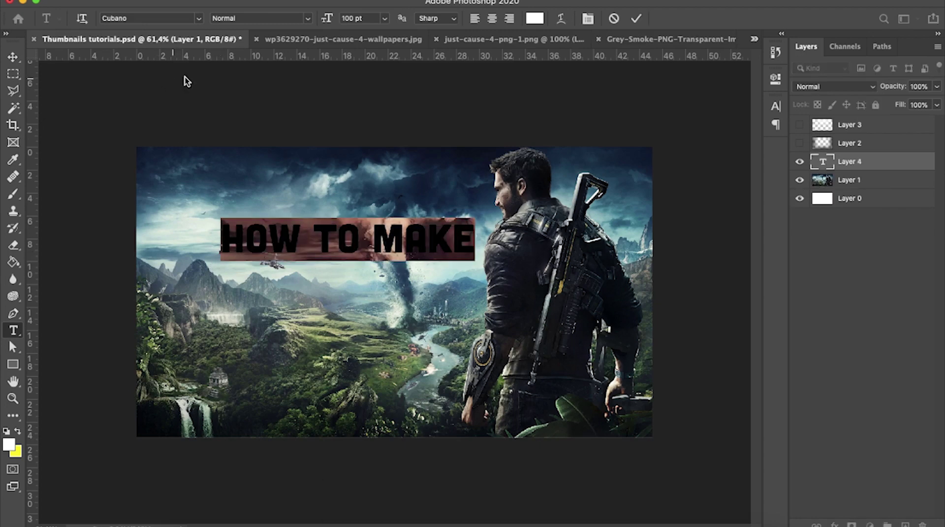
click(198, 19)
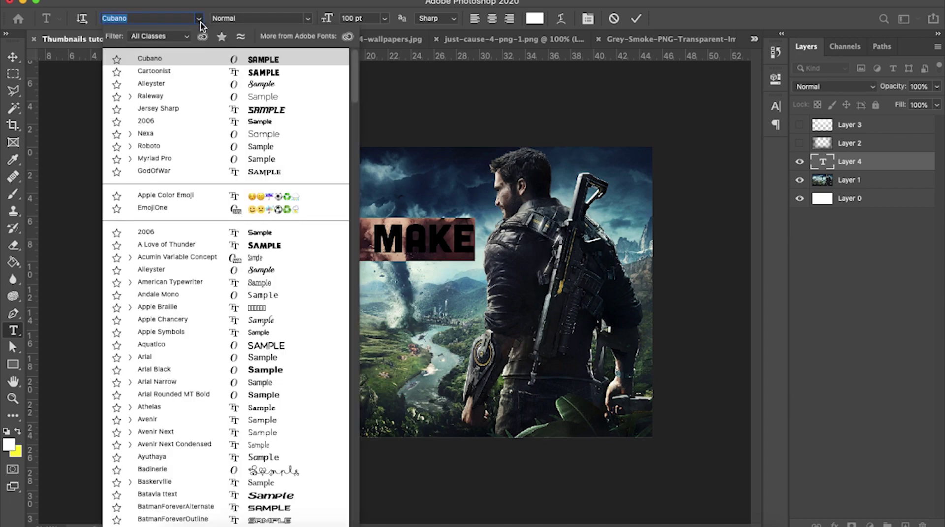
click(185, 74)
key(ctrl+Return)
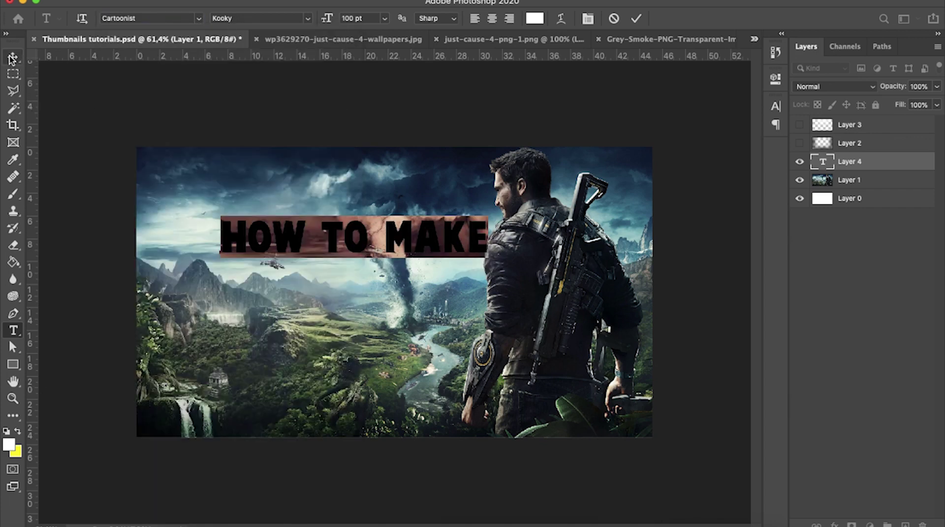
key(v)
drag(409, 237, 371, 222)
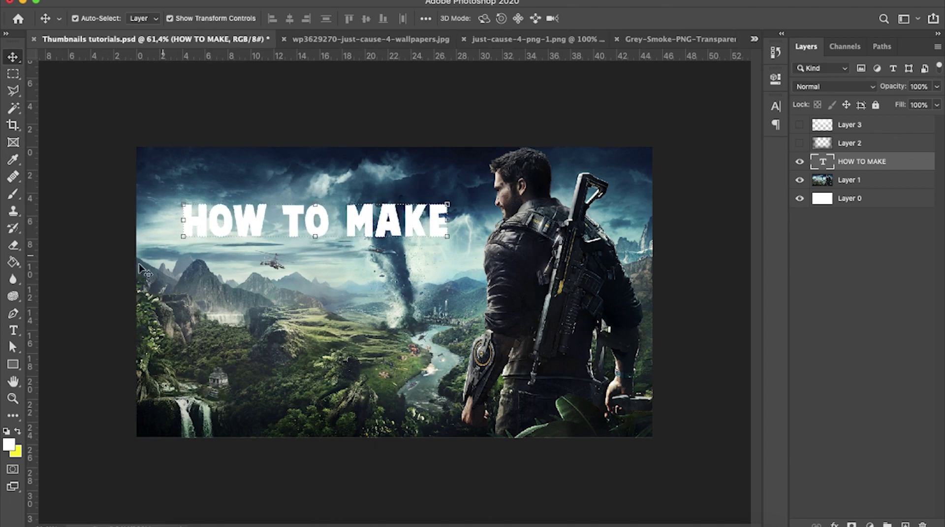
- Add a second text line "JUST CAUSE" below "HOW TO MAKE"
key(t)
click(273, 300)
text(JUST CAUSE)
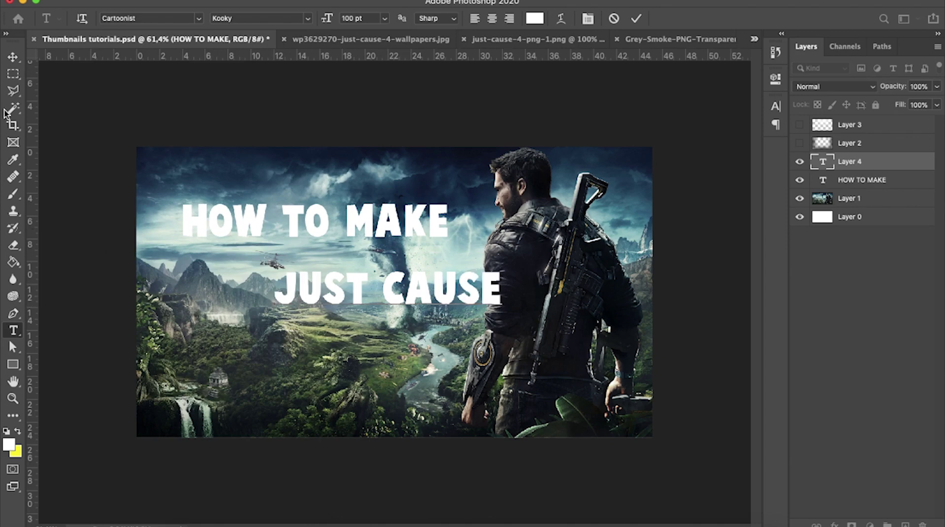
- Move "JUST CAUSE" directly below "HOW TO MAKE" and enlarge it to match the width of that line
click(13, 57)
drag(419, 294, 323, 276)
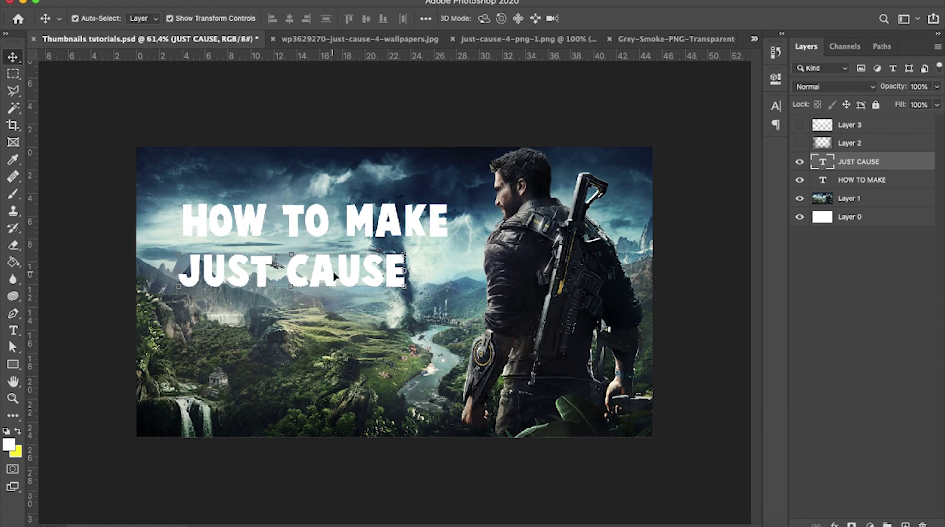
drag(333, 277, 357, 276)
drag(431, 290, 450, 290)
- Lower "HOW TO MAKE" slightly so it sits closer to "JUST CAUSE"
click(13, 59)
drag(390, 227, 390, 234)
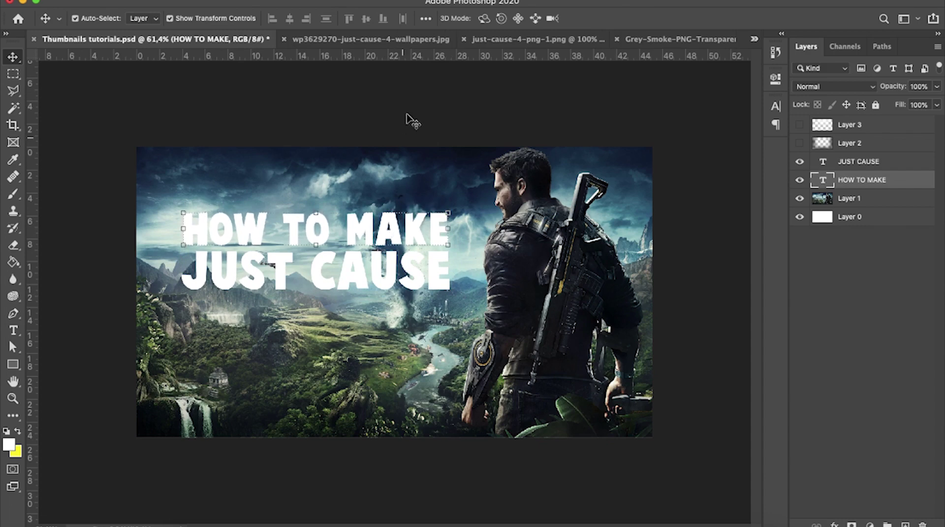
click(402, 111)
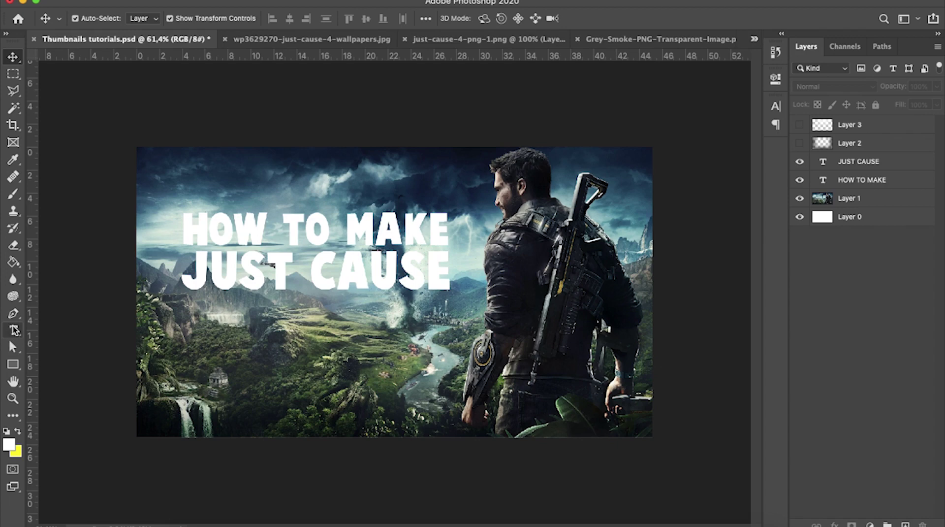
- Add a third text line "THUMBNAIL" and place it centred below "JUST CAUSE"
click(14, 329)
click(264, 313)
text(THUM)
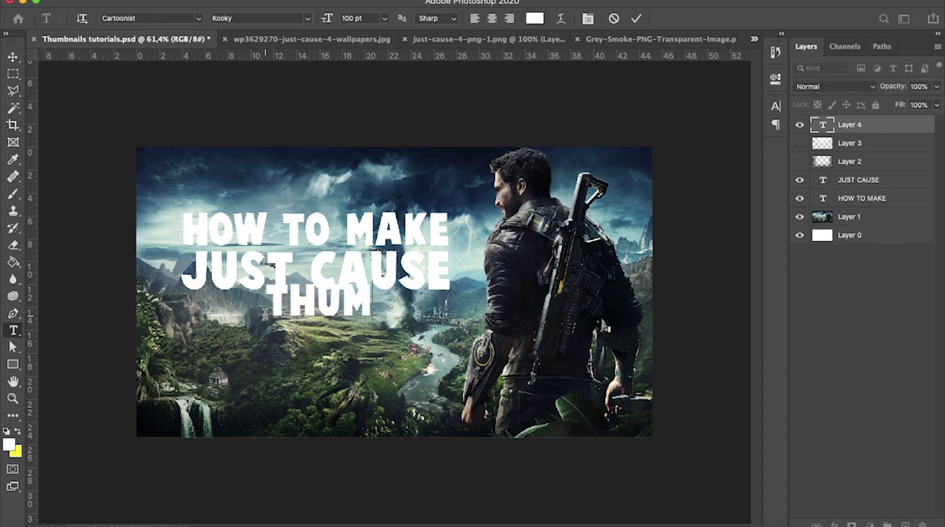
text(BNAIL)
click(13, 57)
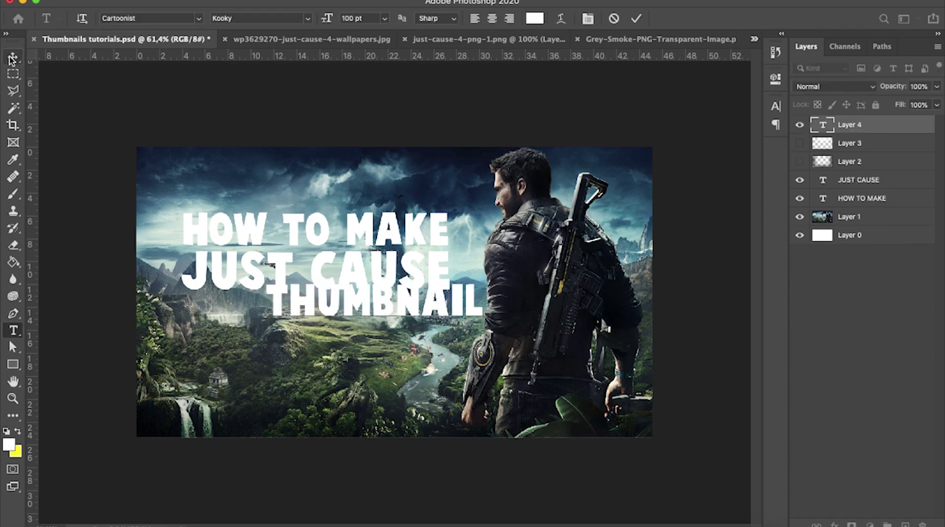
drag(418, 312, 359, 330)
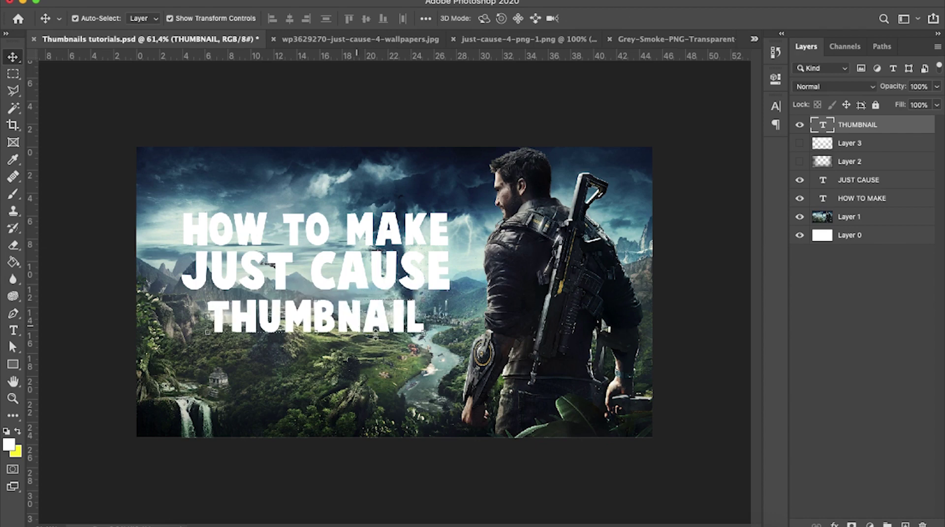
- Add and show a vertical guide through the centre of "THUMBNAIL", and check "JUST CAUSE" and "HOW TO MAKE" against it
key(super+t)
drag(31, 296, 353, 274)
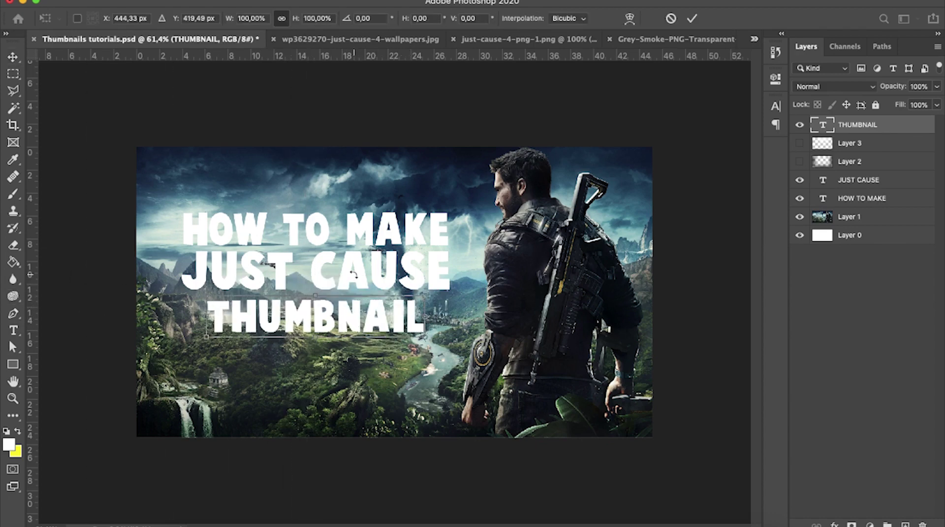
key(super+semicolon)
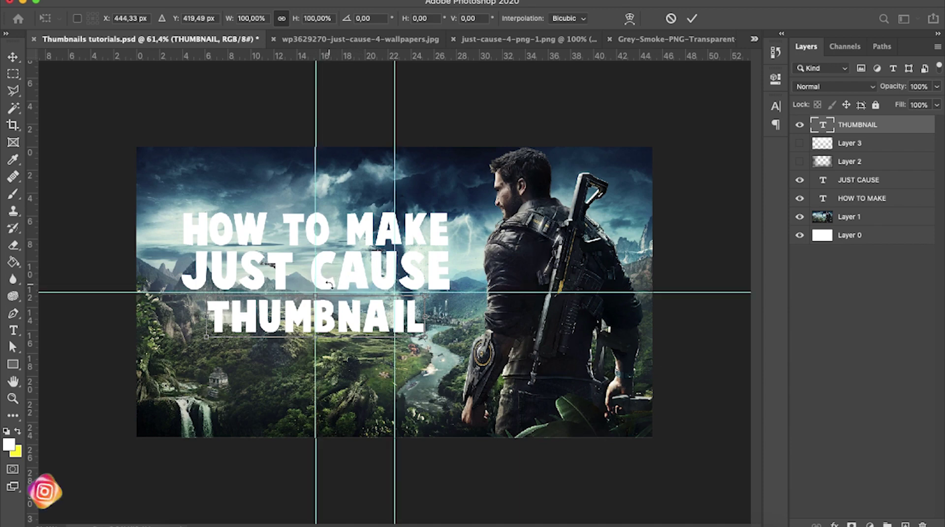
key(Return)
click(278, 274)
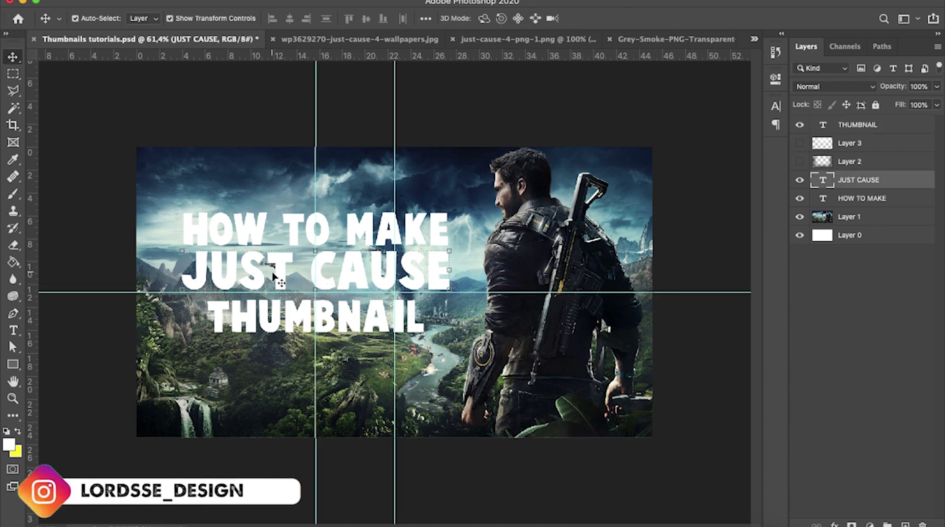
key(super+t)
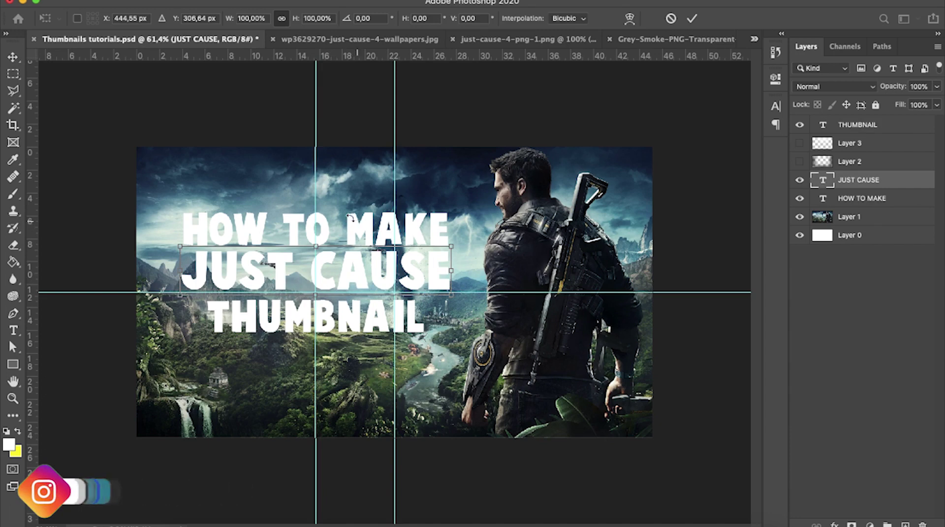
key(Return)
click(252, 238)
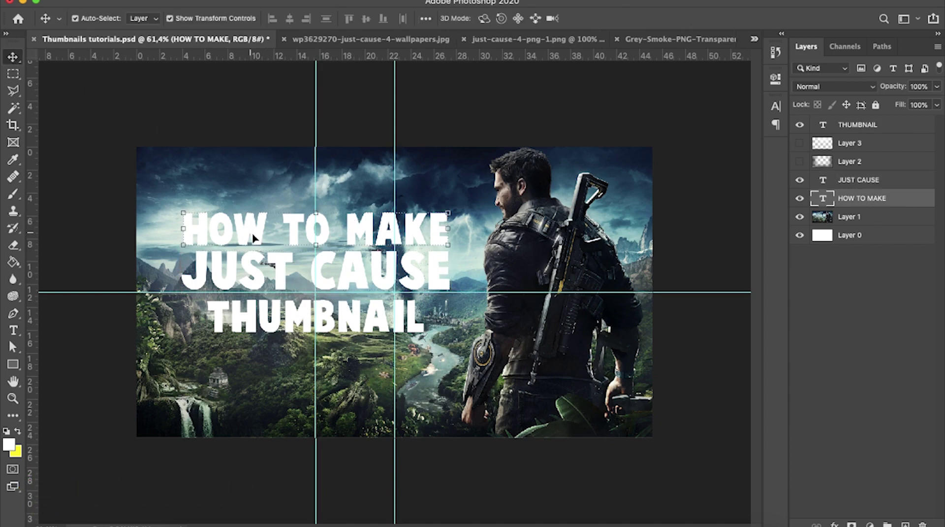
- Scale "THUMBNAIL" to 123.23% about its centre so it matches the width of the lines above
click(354, 319)
key(super+t)
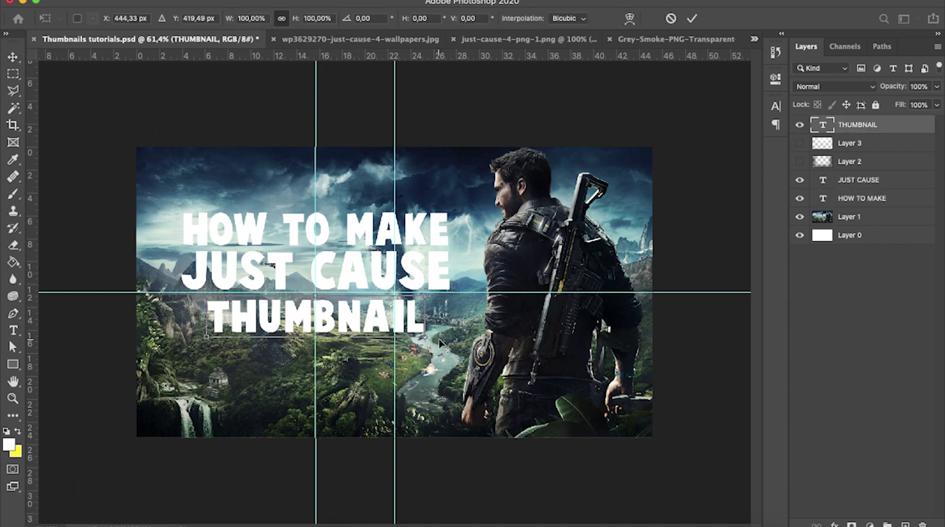
drag(424, 337, 450, 341)
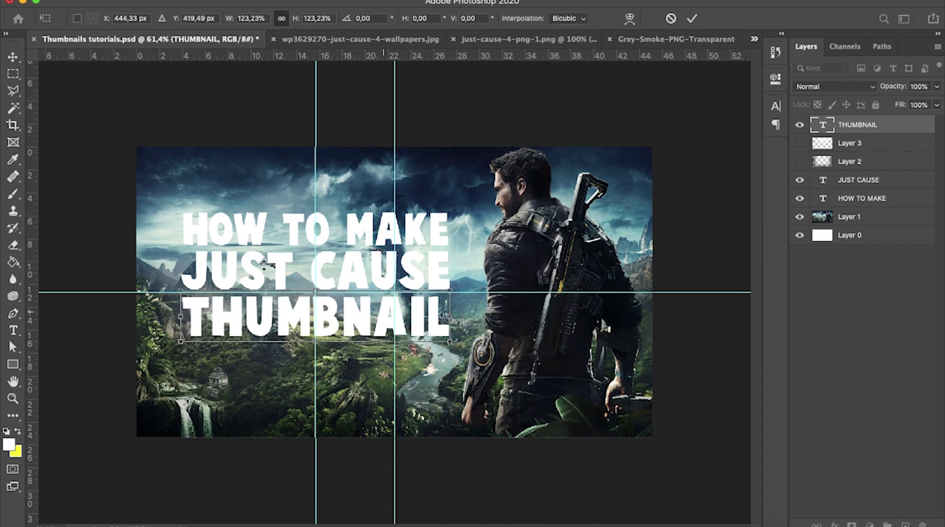
click(13, 57)
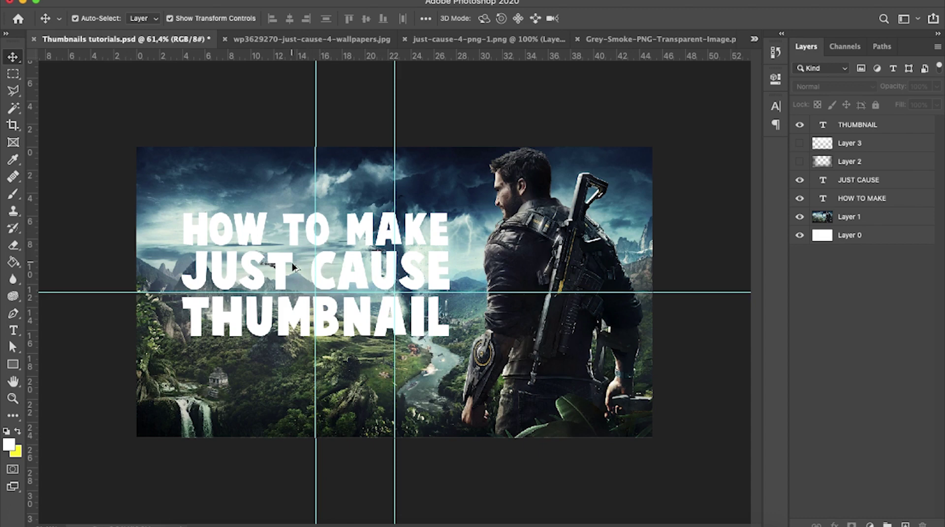
- Move "JUST CAUSE" slightly down to widen the gap below "HOW TO MAKE"
scroll(295, 267, up, 2)
click(256, 278)
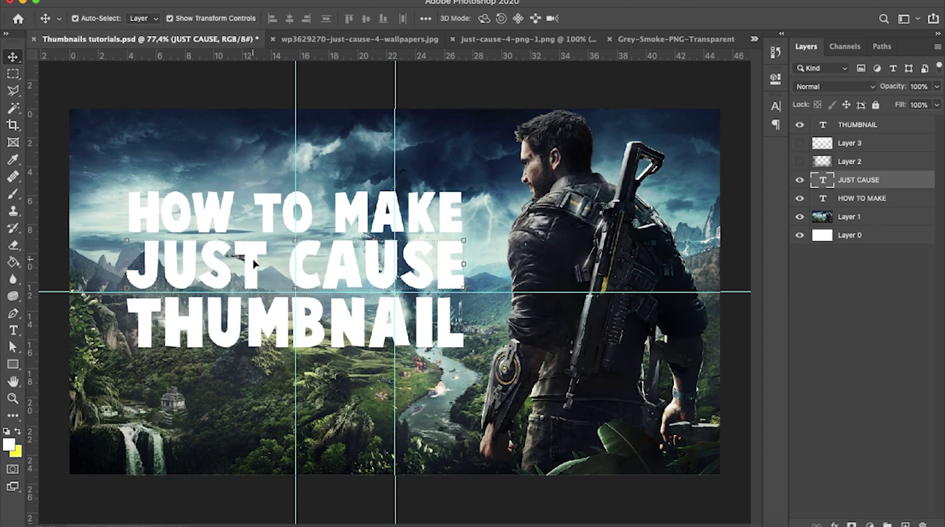
drag(253, 264, 256, 268)
- Stretch "HOW TO MAKE" to 100.25% width and 103.22% height, and adjust its position above "JUST CAUSE"
drag(213, 221, 213, 220)
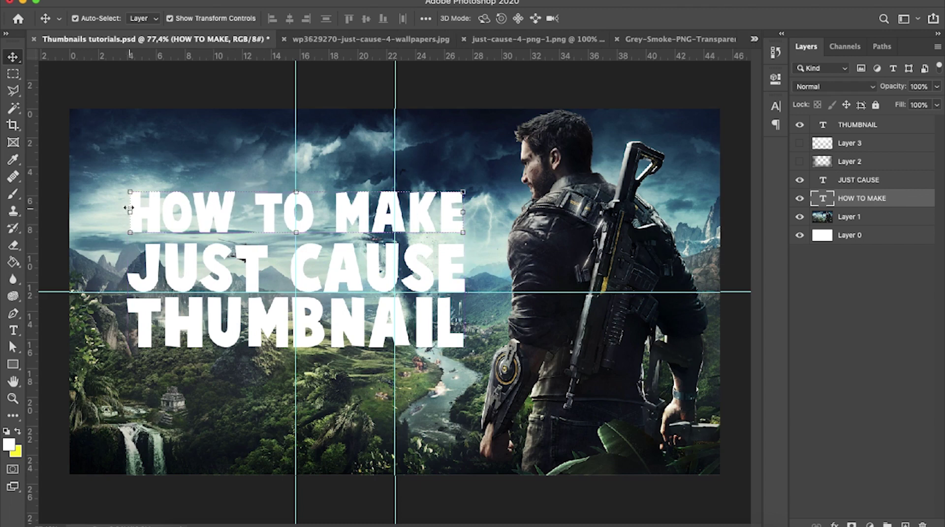
click(126, 189)
drag(126, 188, 127, 186)
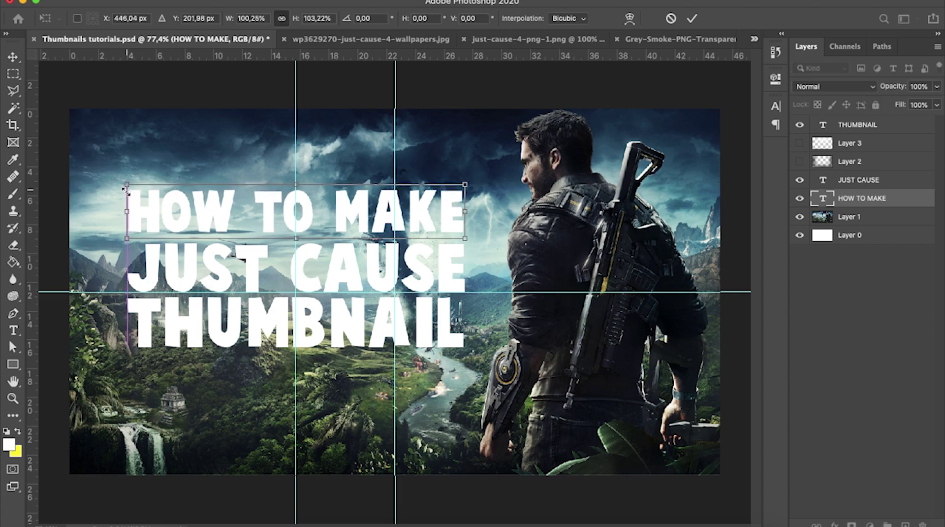
click(12, 57)
drag(358, 228, 353, 227)
key(Right)
key(Right)
key(Right)
click(229, 94)
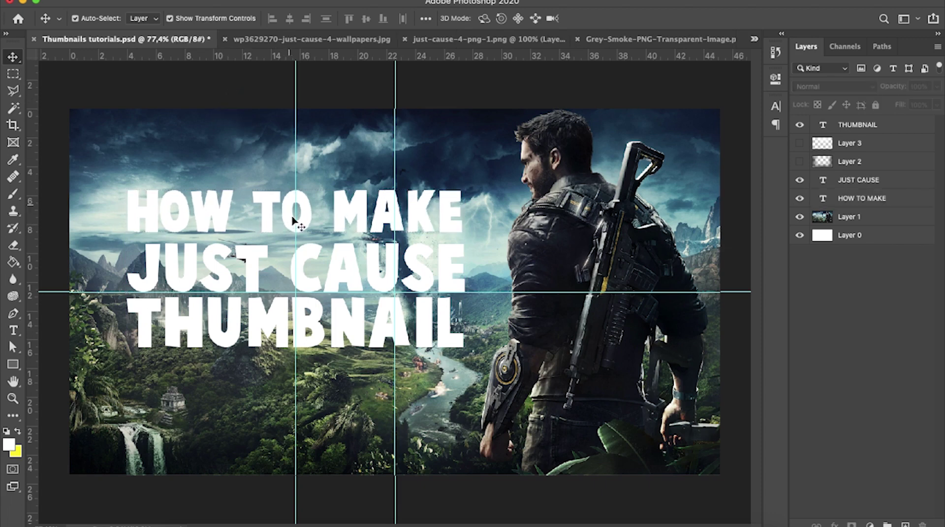
click(288, 221)
drag(288, 222, 289, 221)
- Lower "THUMBNAIL" slightly and fine-tune its vertical gap to "JUST CAUSE"
drag(312, 322, 312, 330)
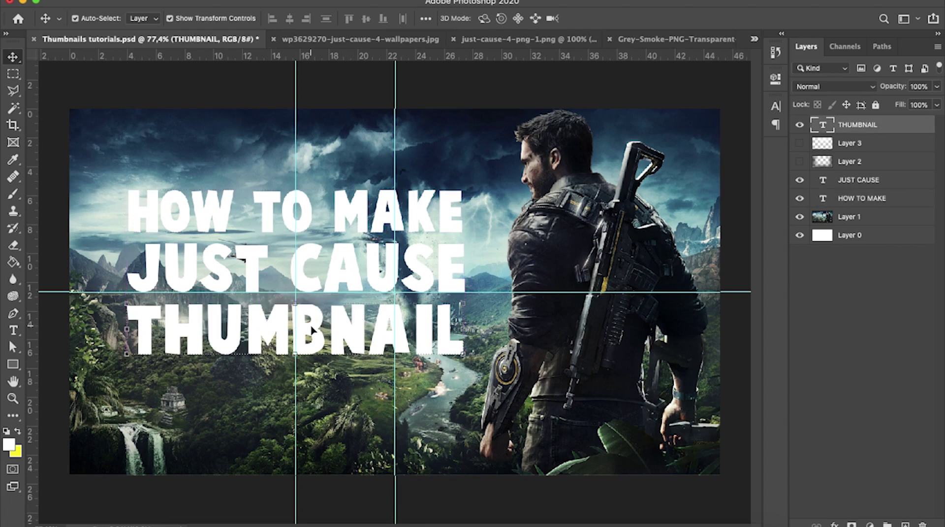
key(Up)
key(Up)
key(Up)
key(Up)
key(Up)
- Nudge "HOW TO MAKE" slightly down to even the line spacing, and hide the guides
drag(351, 223, 352, 226)
click(363, 93)
key(super+0)
key(super+semicolon)
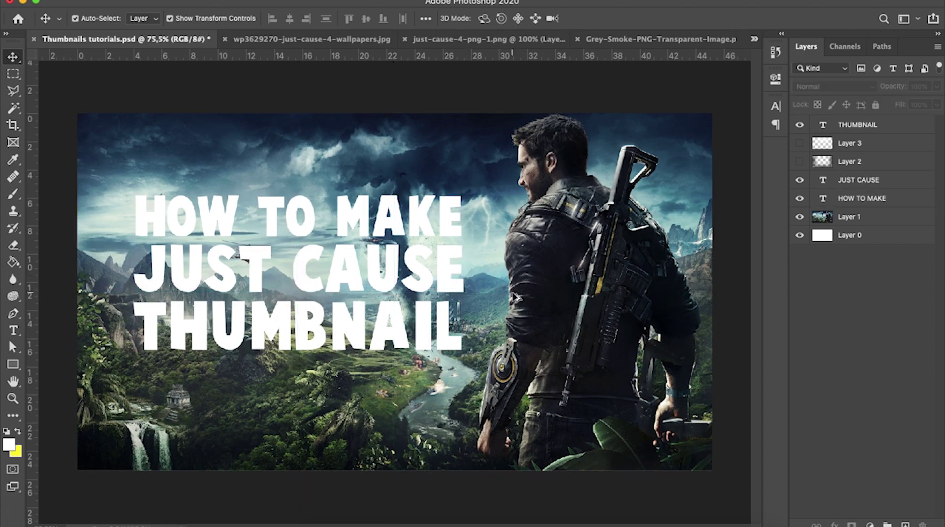
- Move the THUMBNAIL layer directly above the JUST CAUSE layer and select all three text layers
drag(856, 129, 854, 169)
shift+click(858, 199)
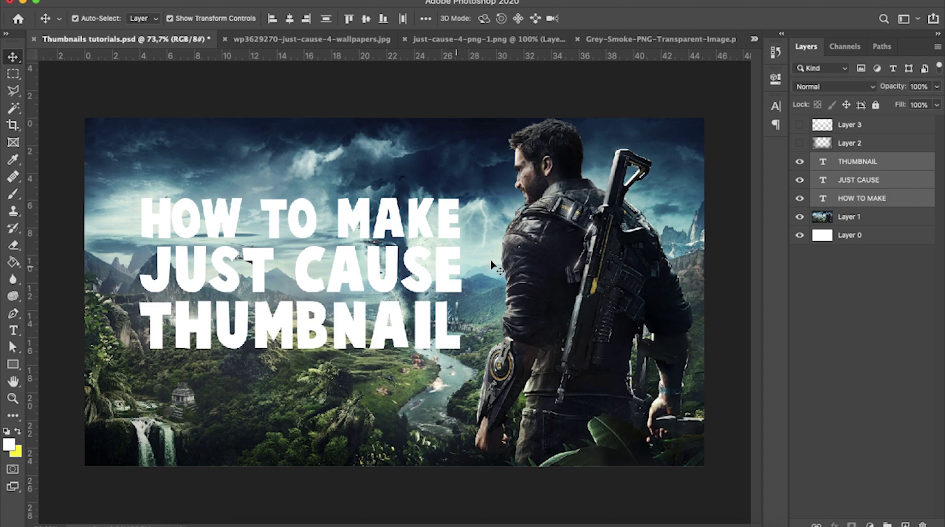
- Show the guides and fine-tune the position and size of "JUST CAUSE" so its edges line up with the other lines
click(880, 182)
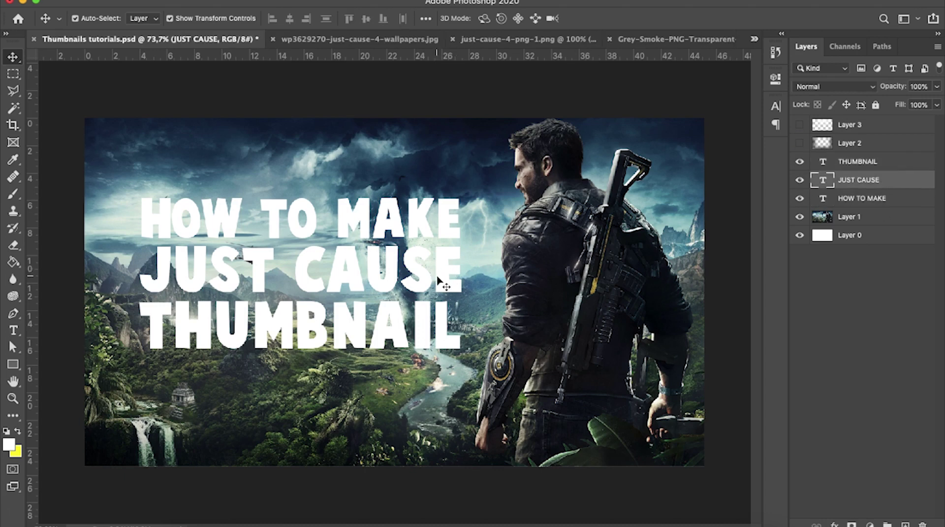
key(super+semicolon)
drag(436, 279, 438, 279)
key(Right)
key(Right)
key(Right)
key(Right)
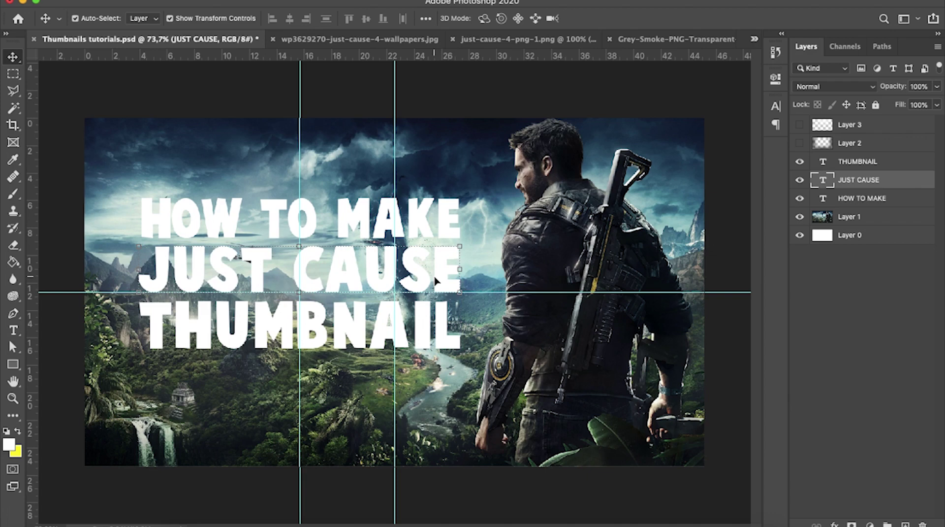
key(super+t)
drag(454, 290, 457, 293)
key(Return)
click(105, 87)
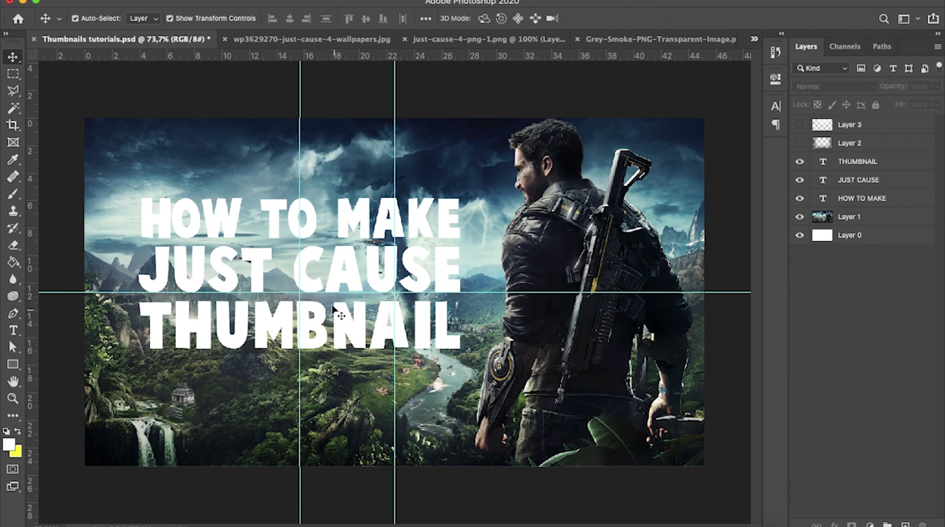
click(305, 276)
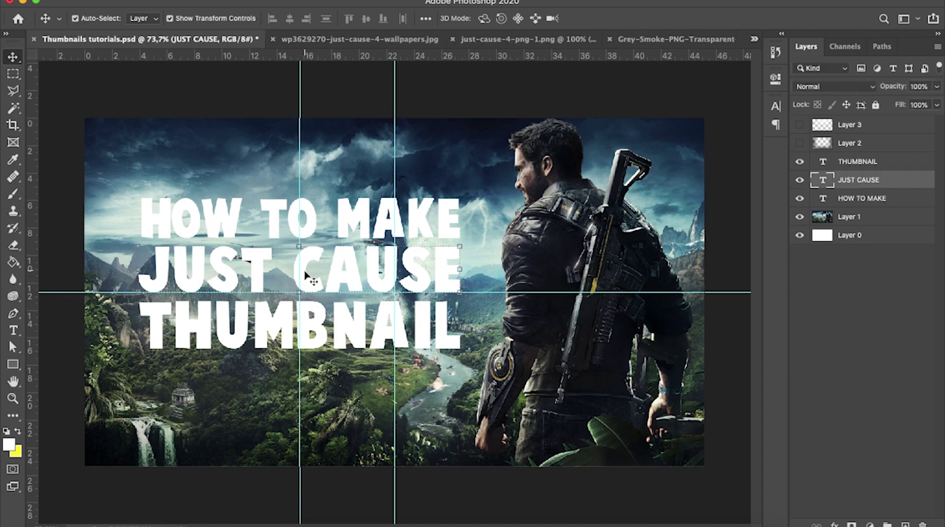
click(338, 92)
- Scale the three text layers together to 102.98% and move them about 0.88 cm down
click(886, 167)
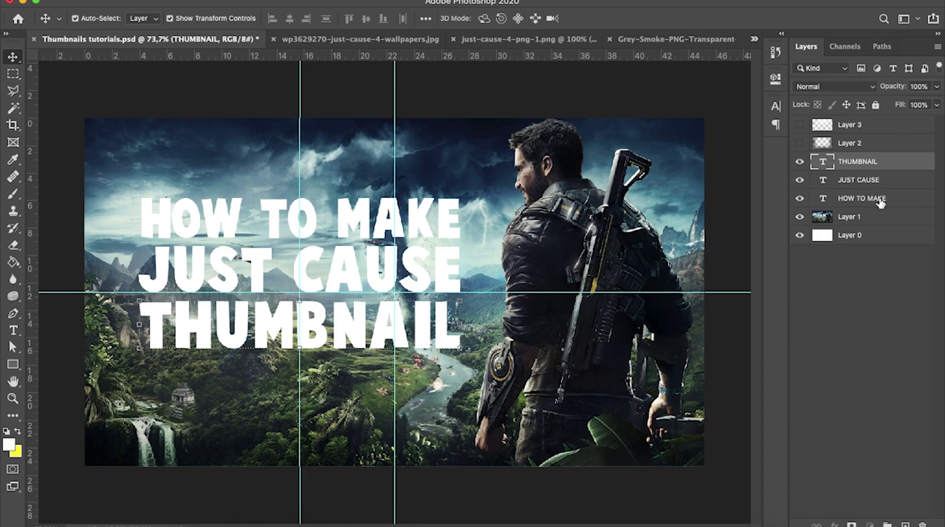
shift+click(879, 202)
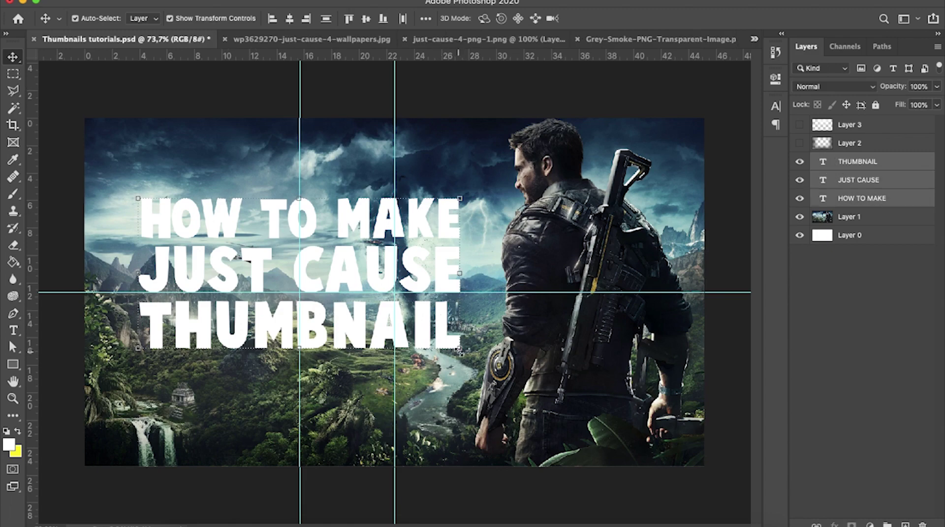
key(super+t)
drag(459, 348, 469, 356)
drag(359, 277, 355, 288)
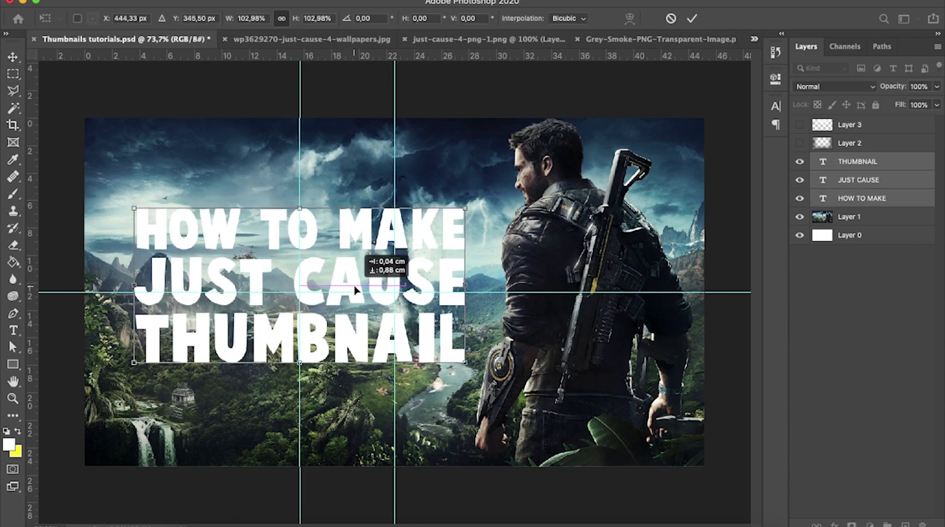
key(Return)
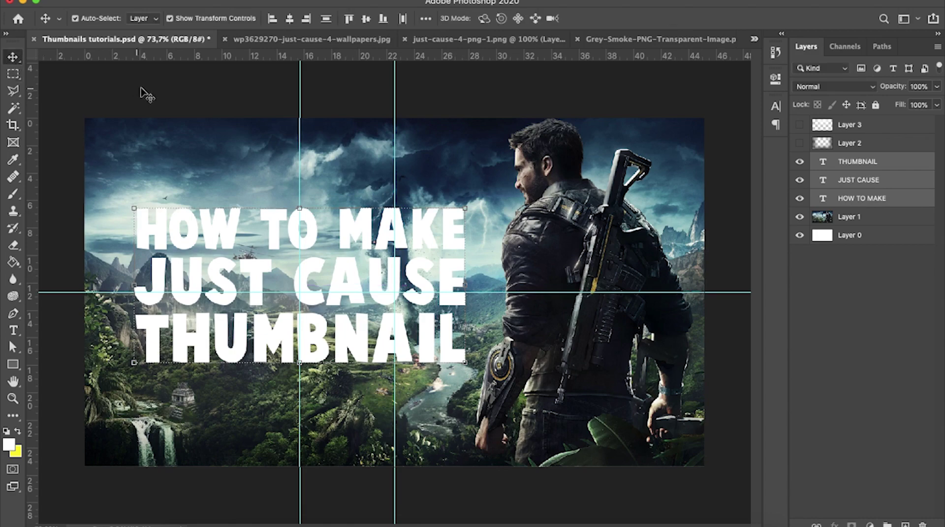
click(141, 95)
- Copy the whole logo from the just-cause-4-png-1.png document and paste it into the Thumbnails tutorials.psd document
click(469, 45)
key(super+a)
key(super+c)
click(113, 38)
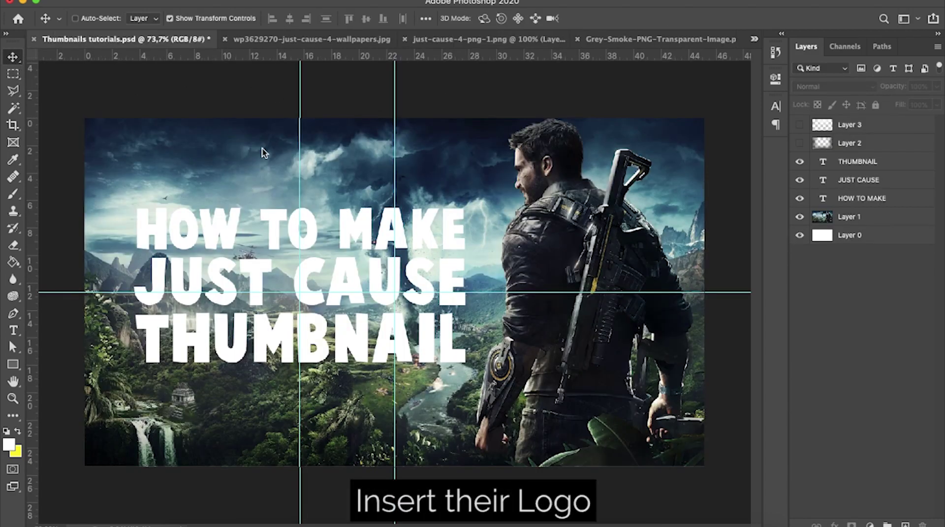
key(super+v)
drag(449, 320, 508, 281)
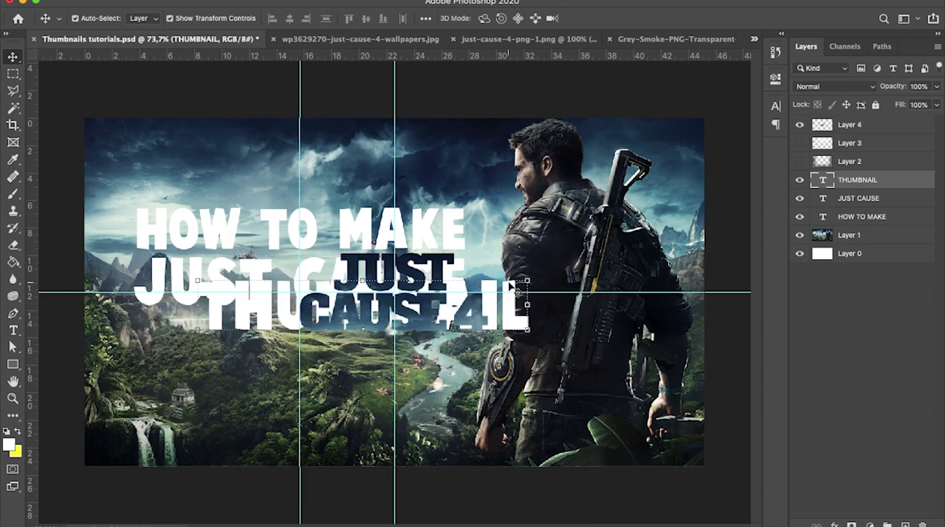
key(super+z)
click(414, 275)
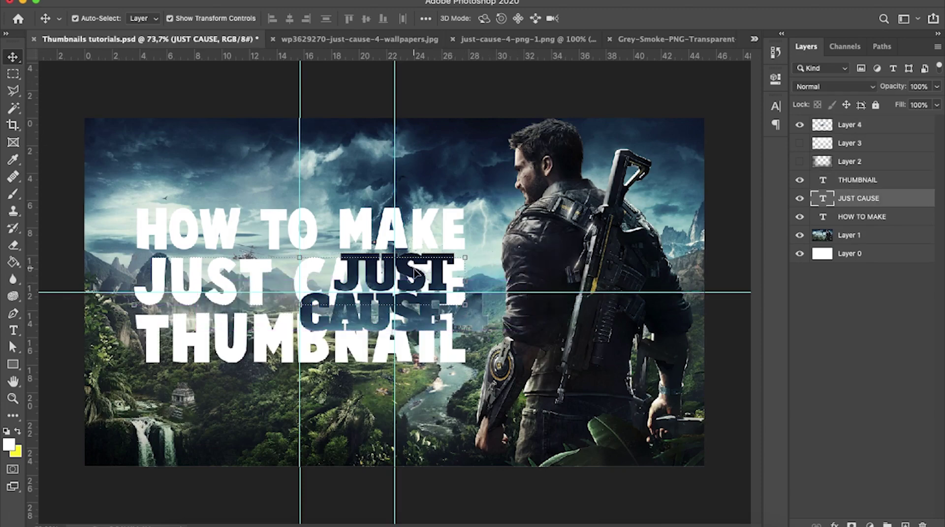
- Scale the pasted Just Cause 4 logo to 40.19% and place it in the sky above the word "MAKE"
drag(480, 327, 445, 173)
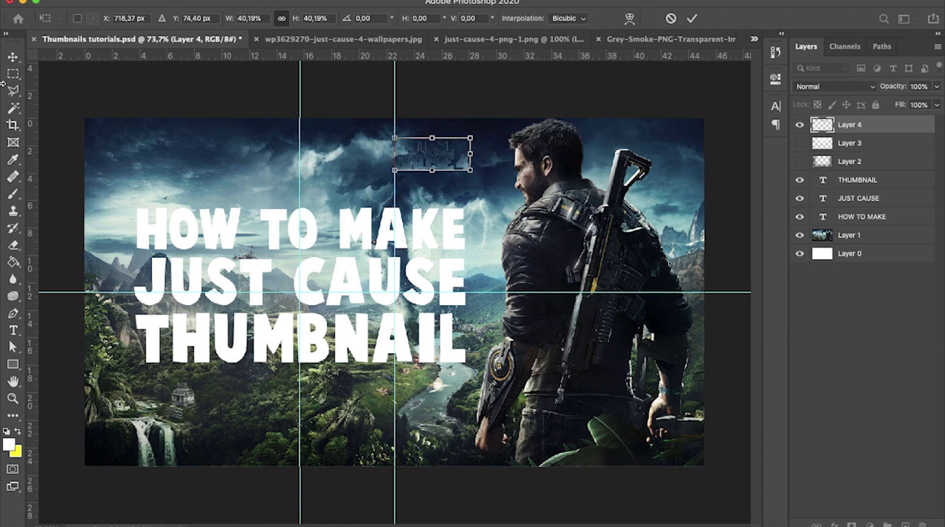
key(Return)
click(136, 76)
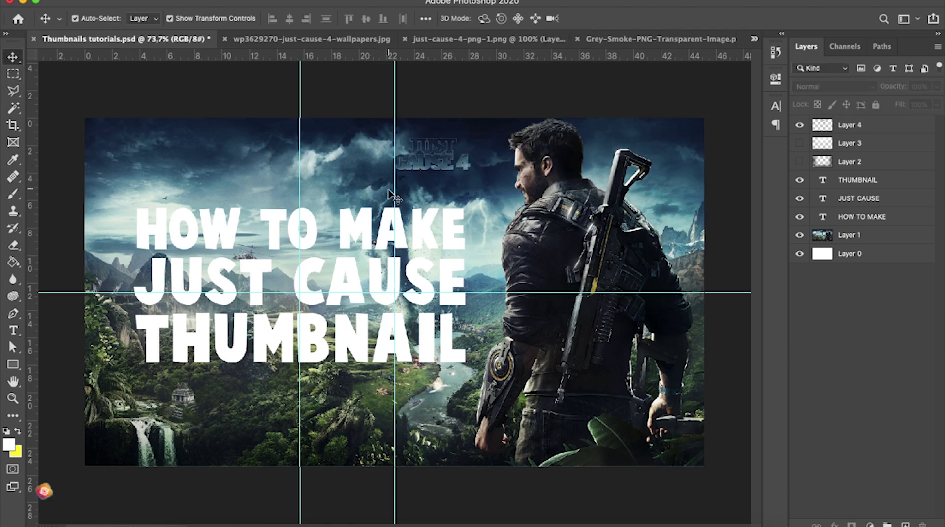
- Add a Gradient Overlay to the JUST CAUSE text layer and try a light blue preset from the Blues group
click(879, 198)
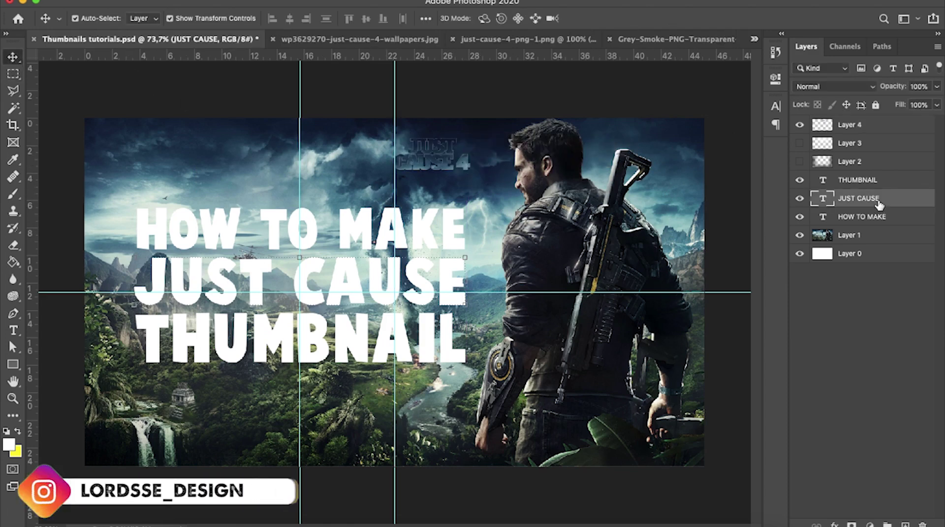
right_click(879, 200)
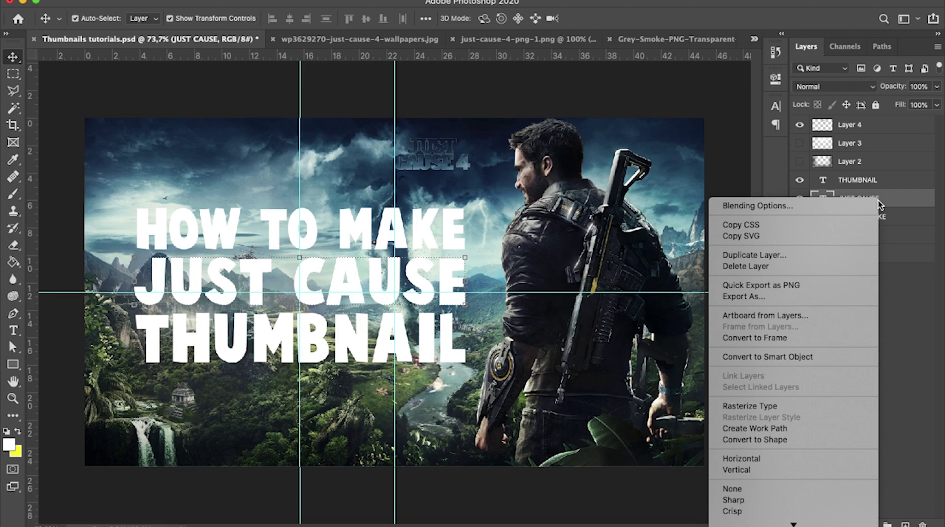
click(831, 211)
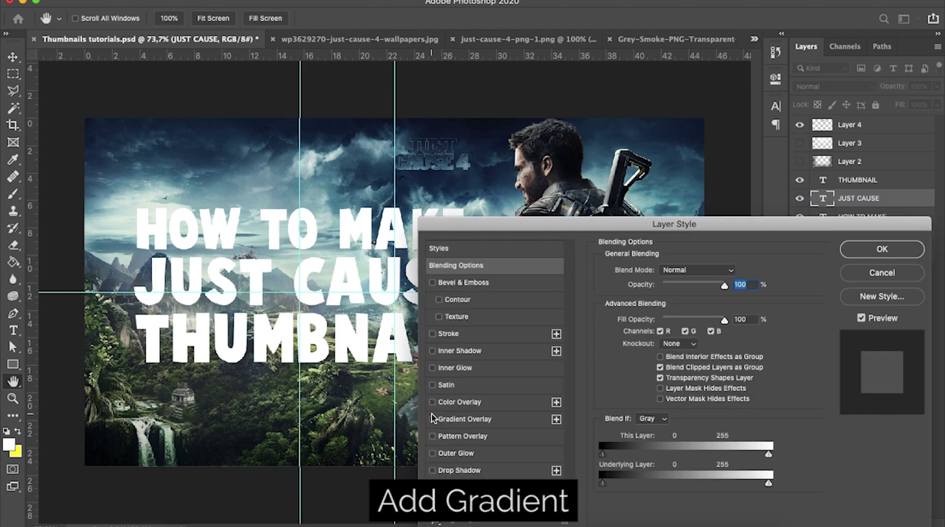
click(443, 419)
click(717, 301)
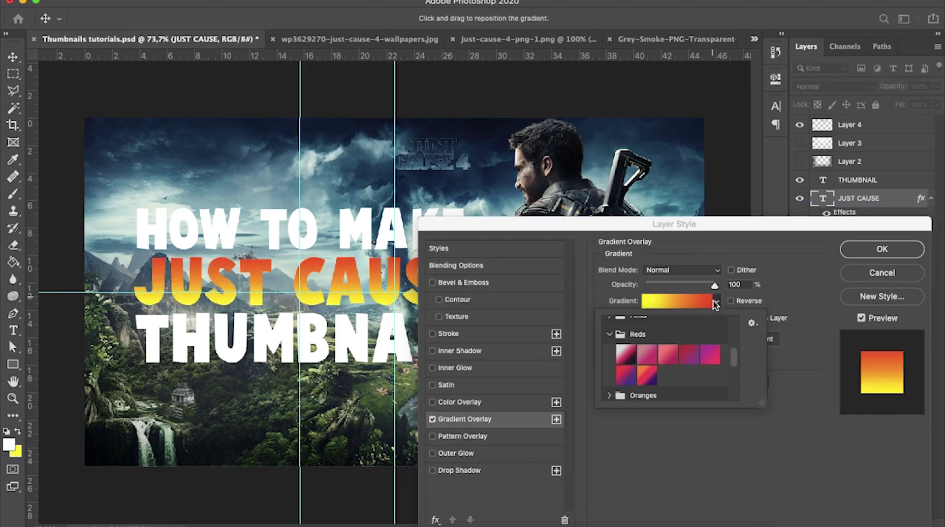
scroll(654, 343, up, 5)
click(654, 345)
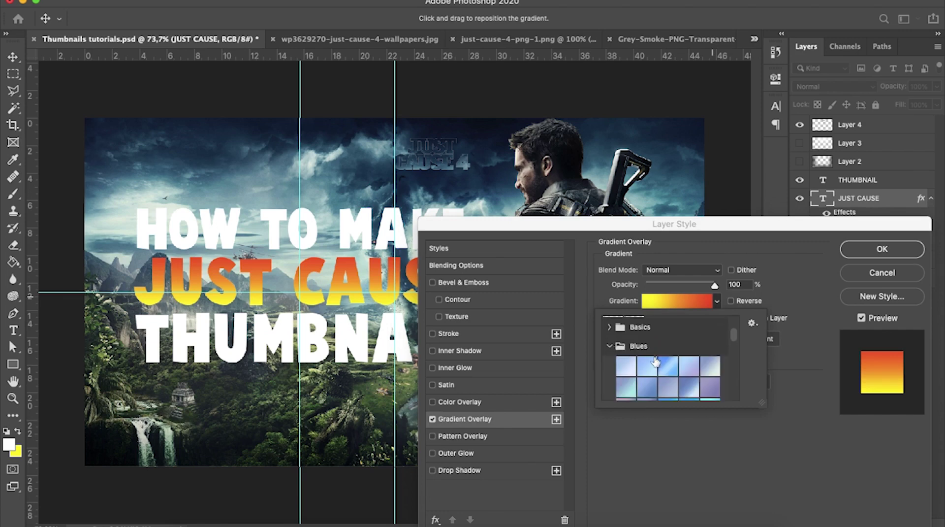
click(665, 362)
click(648, 365)
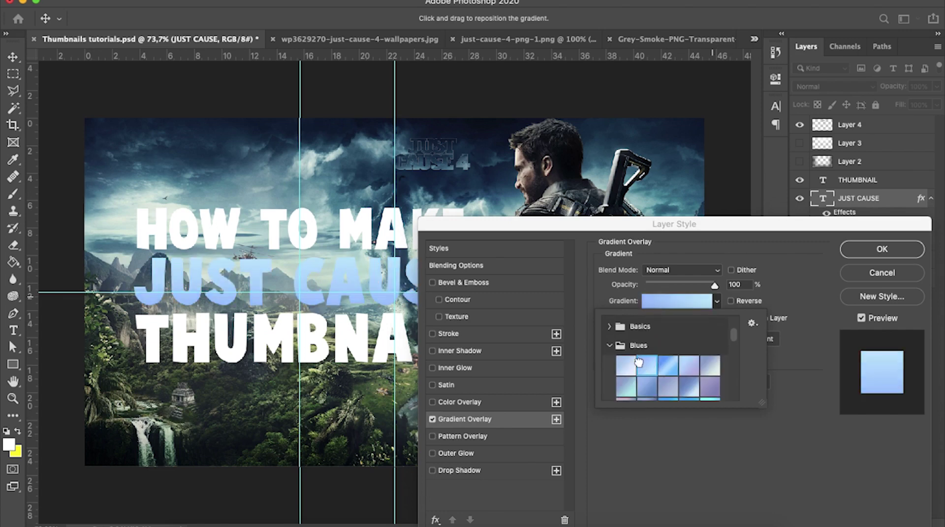
- Compare the darker presets in the Blues group and choose the dark navy-to-steel-blue gradient for the overlay
scroll(654, 369, down, 1)
scroll(656, 375, down, 2)
click(653, 383)
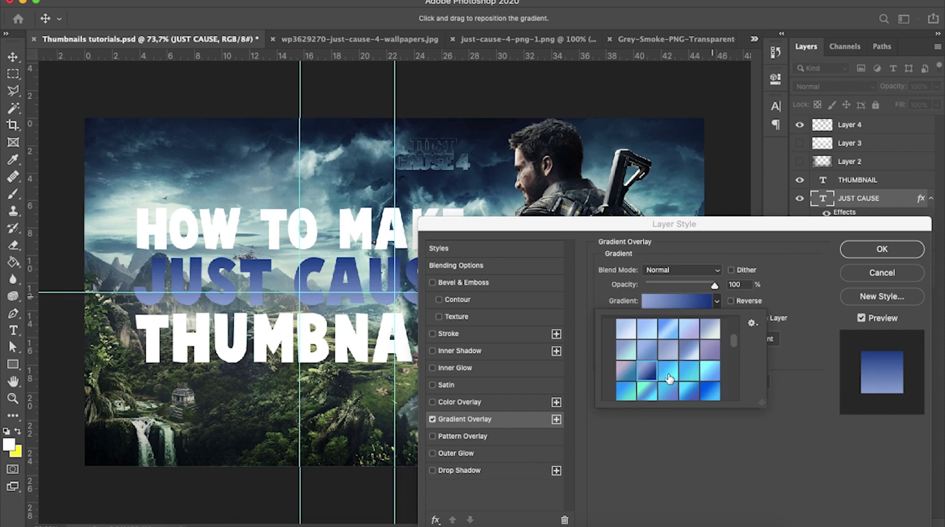
scroll(669, 380, down, 2)
scroll(672, 380, down, 1)
click(708, 388)
scroll(700, 392, down, 1)
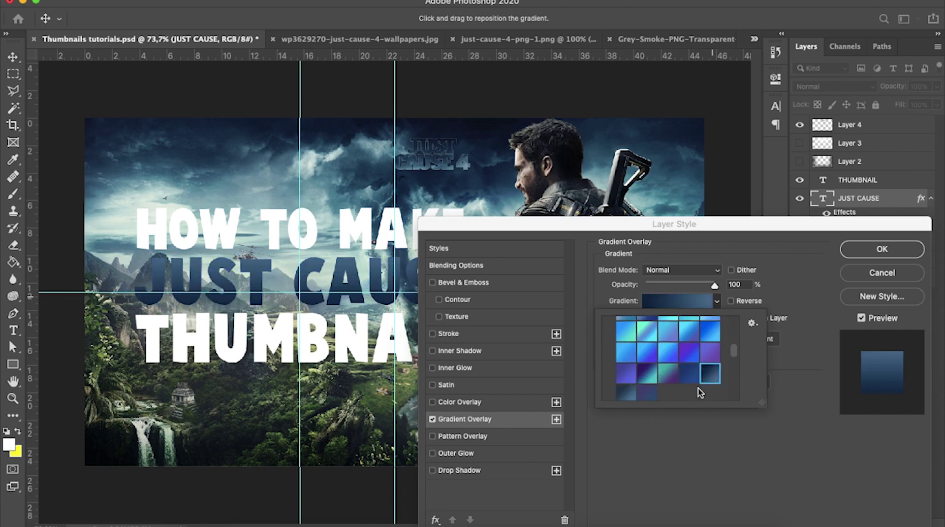
click(688, 374)
click(710, 373)
scroll(659, 367, down, 1)
click(640, 364)
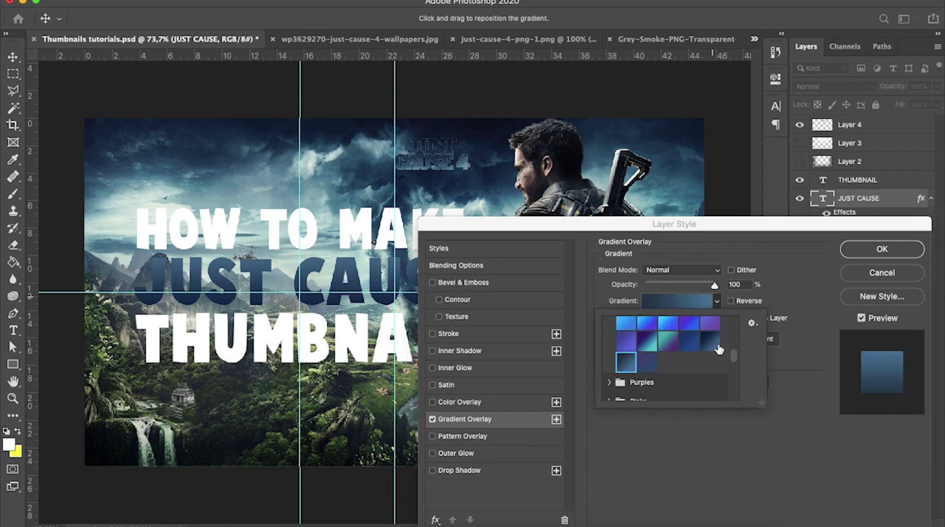
click(712, 347)
click(624, 362)
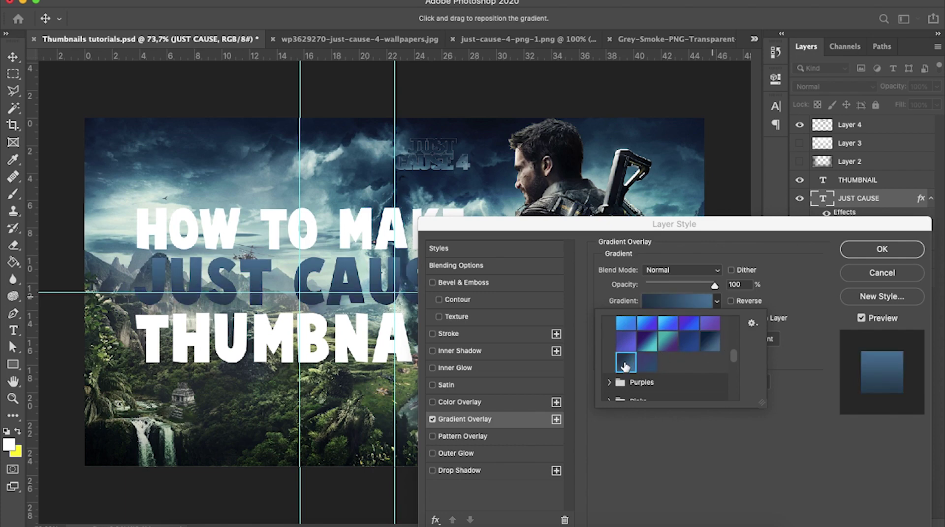
click(710, 341)
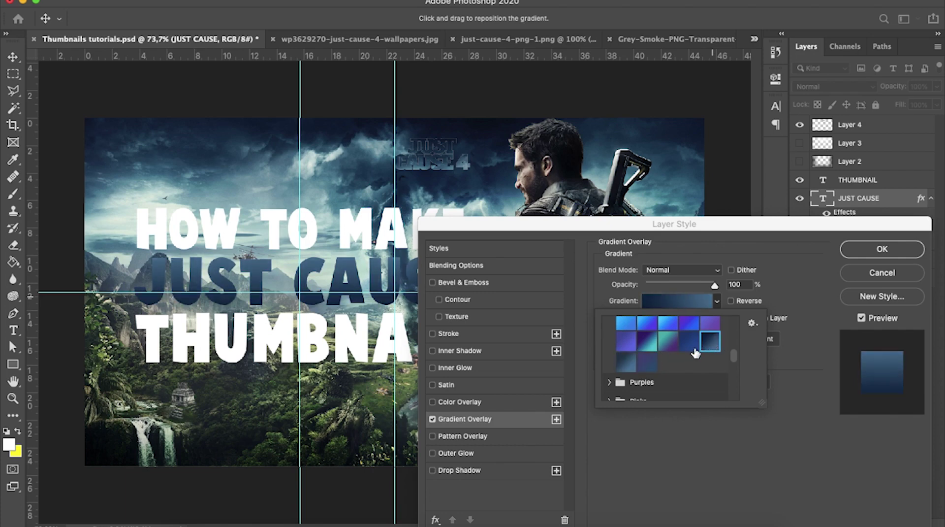
click(626, 363)
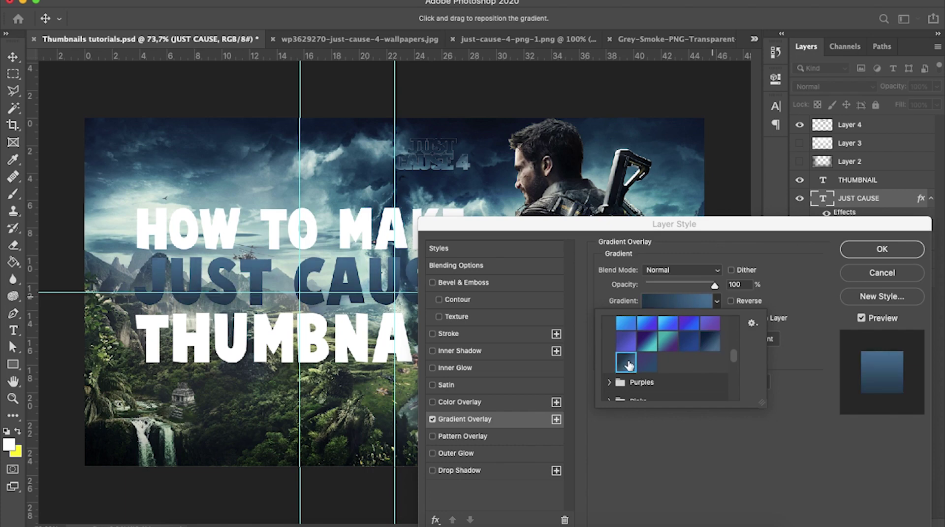
click(710, 342)
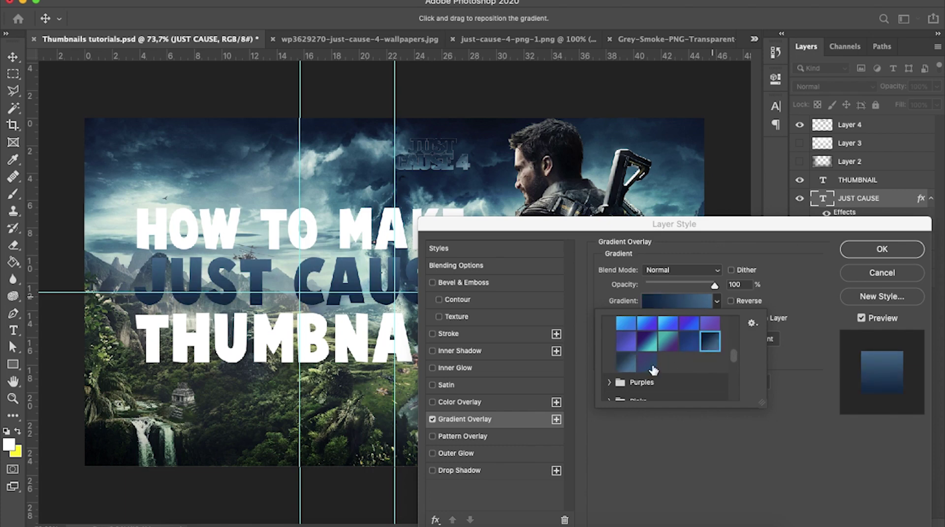
click(623, 365)
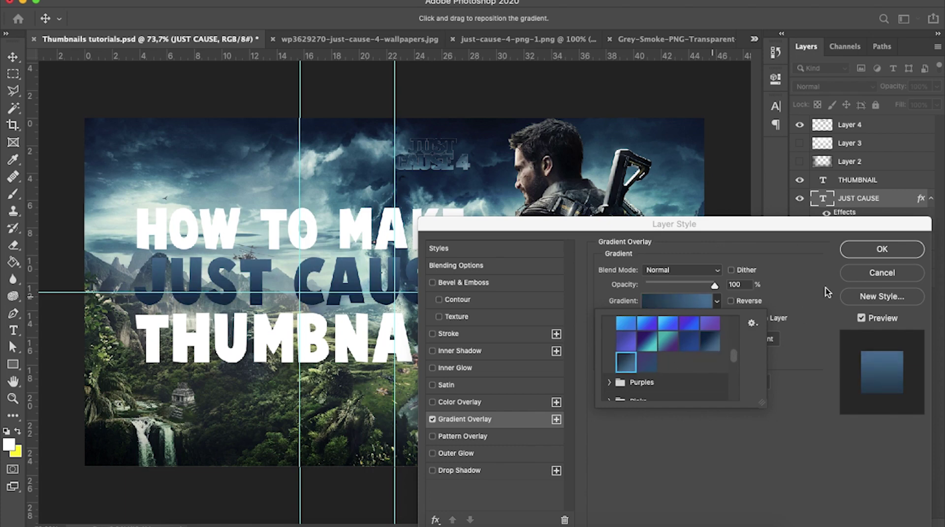
double_click(621, 370)
click(716, 301)
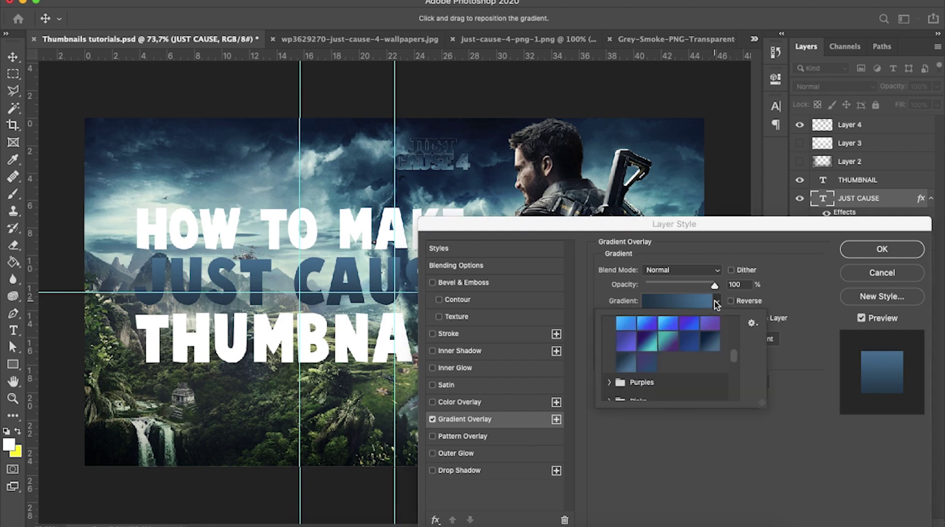
click(707, 342)
click(624, 364)
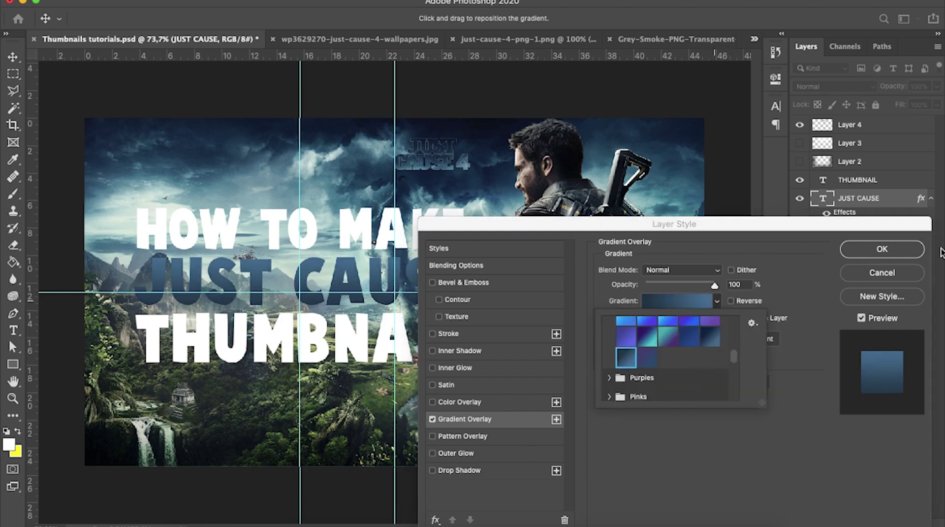
click(720, 343)
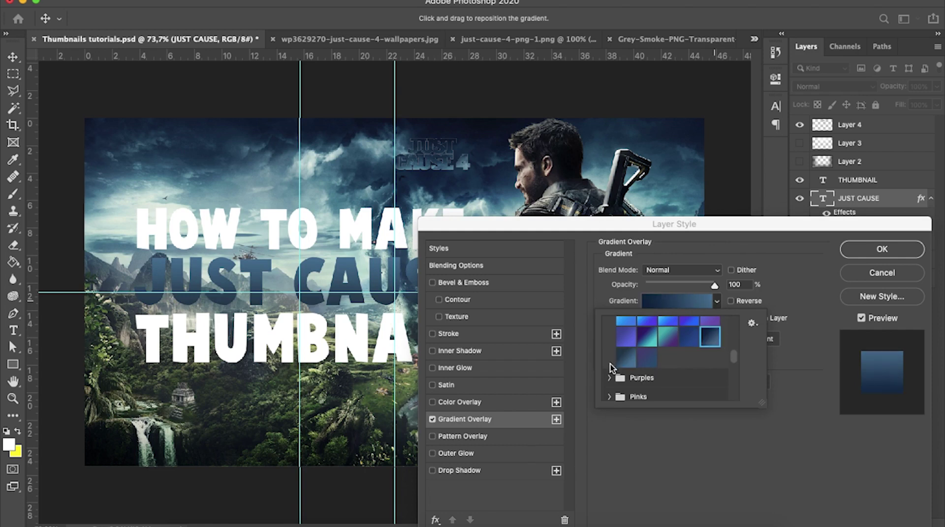
click(625, 363)
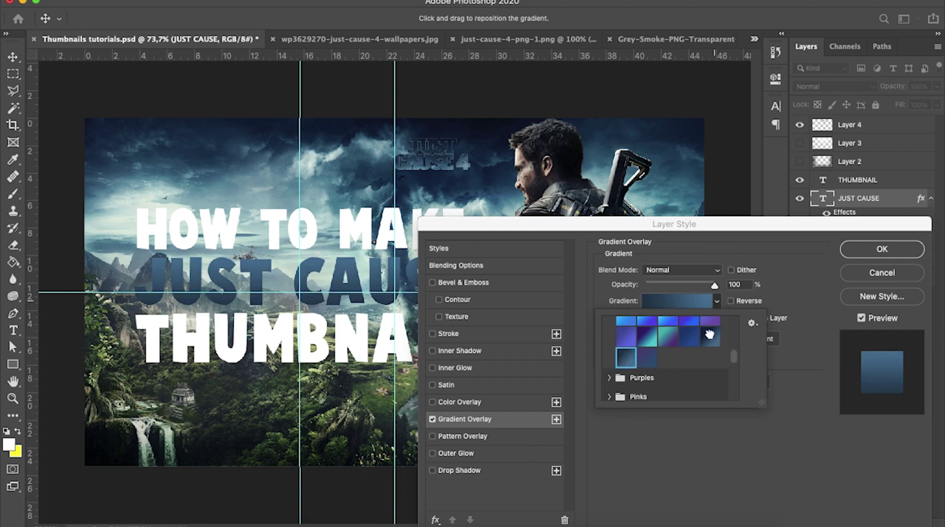
click(711, 336)
click(618, 355)
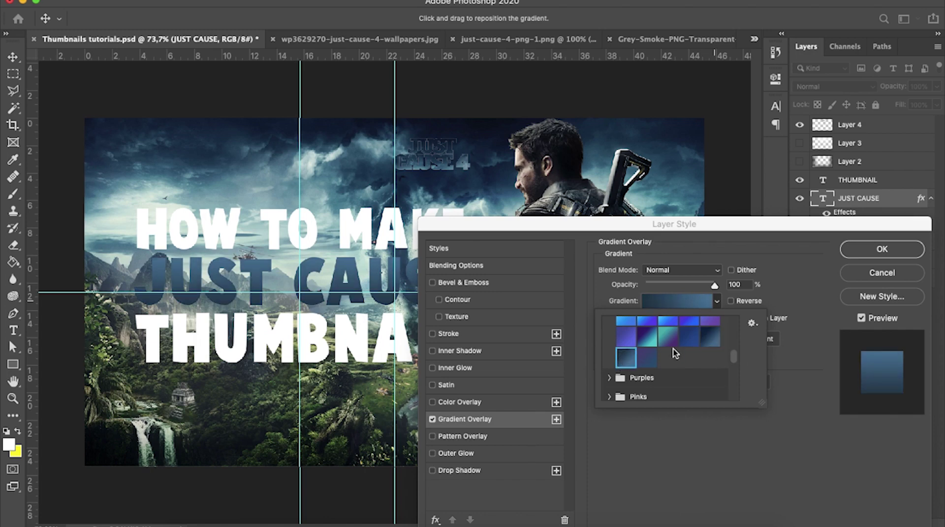
click(711, 340)
click(711, 338)
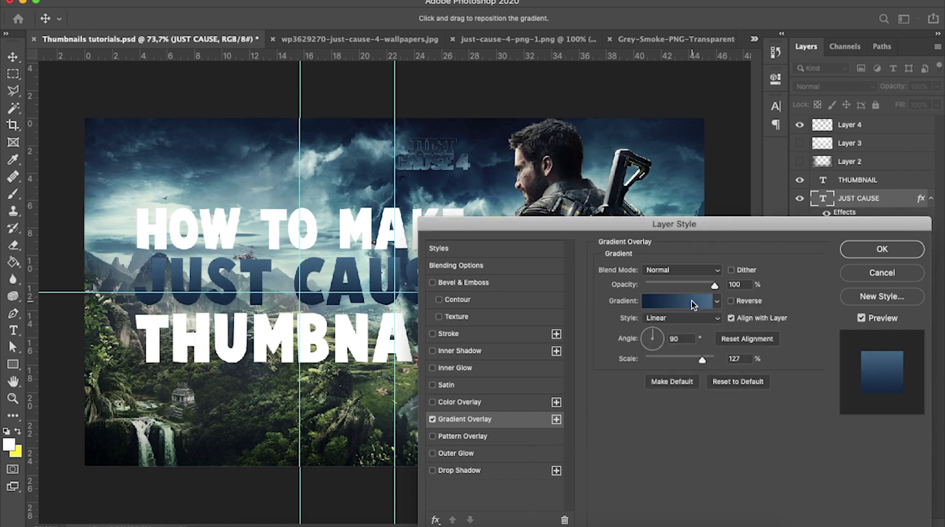
- Shift the overlay gradient's color midpoint to about 45% and apply the layer style to JUST CAUSE
click(680, 301)
click(897, 265)
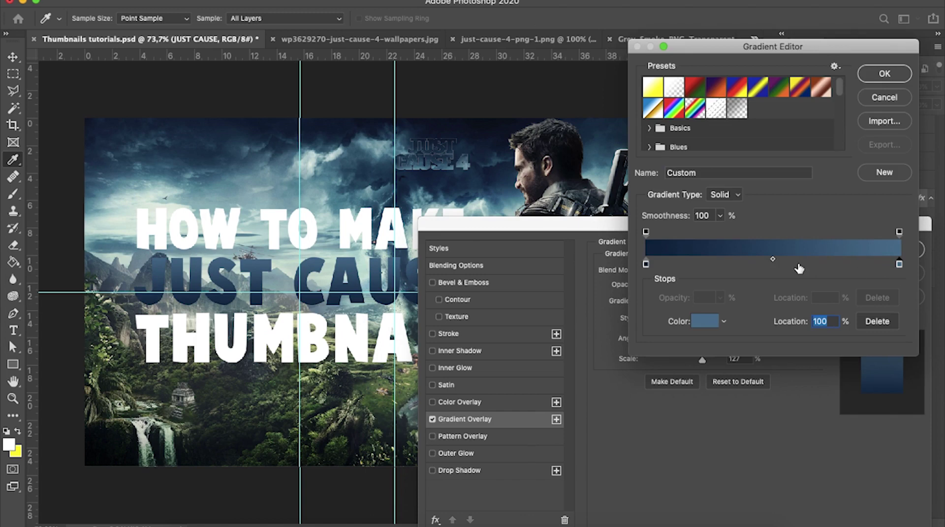
drag(772, 261, 767, 262)
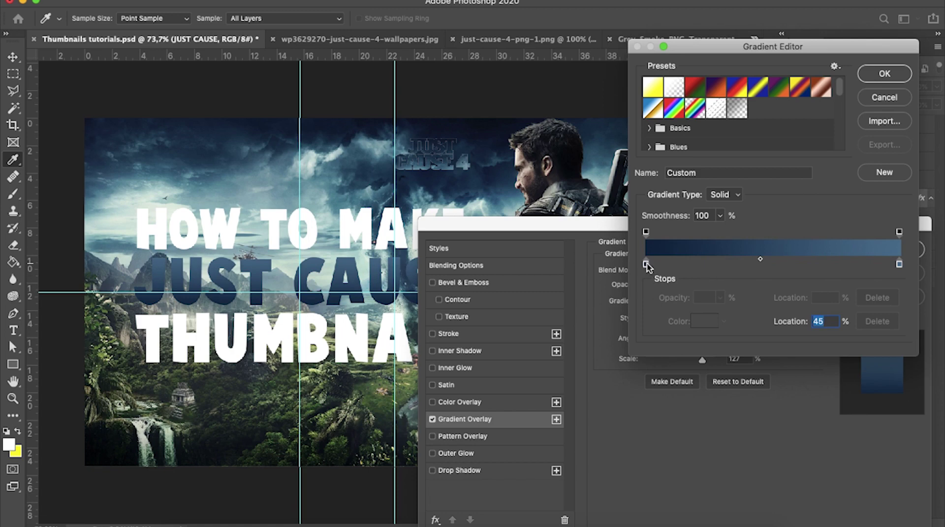
drag(752, 259, 759, 259)
click(868, 75)
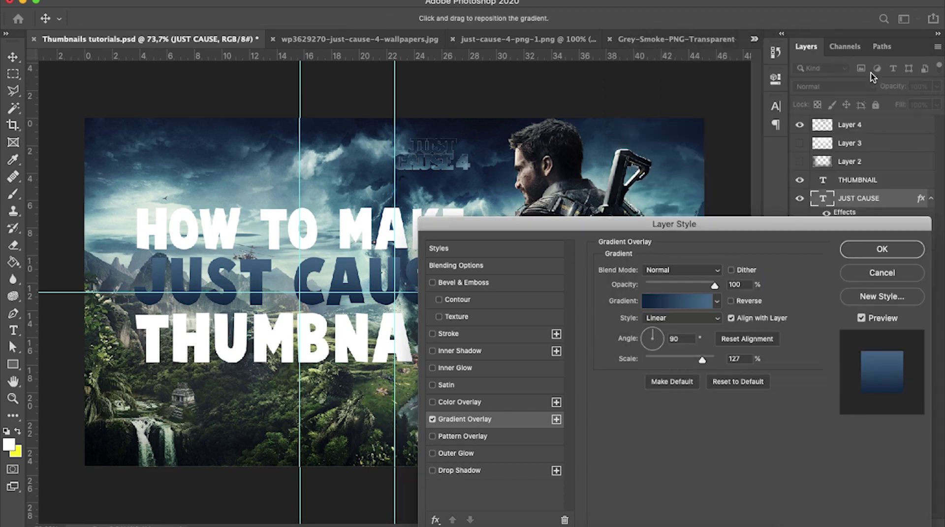
click(882, 249)
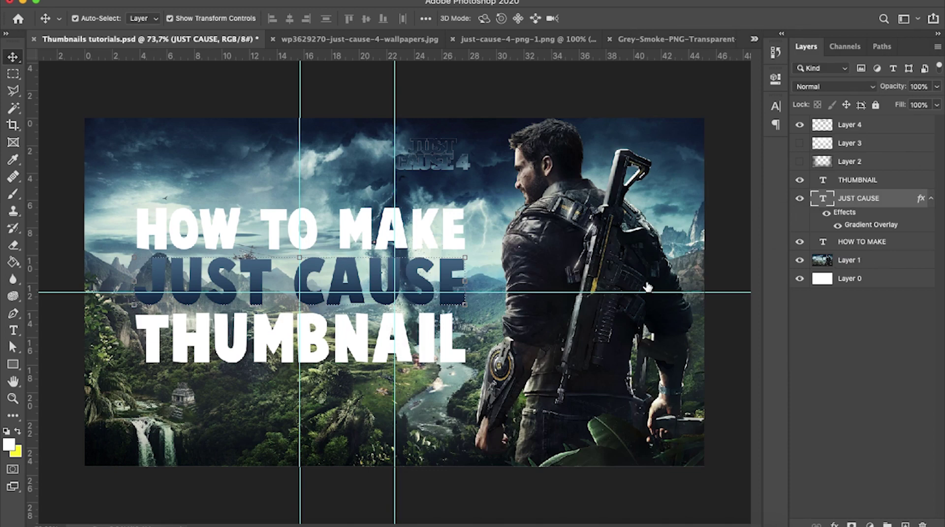
- Convert the THUMBNAIL, JUST CAUSE and HOW TO MAKE text layers together into one Smart Object
click(871, 365)
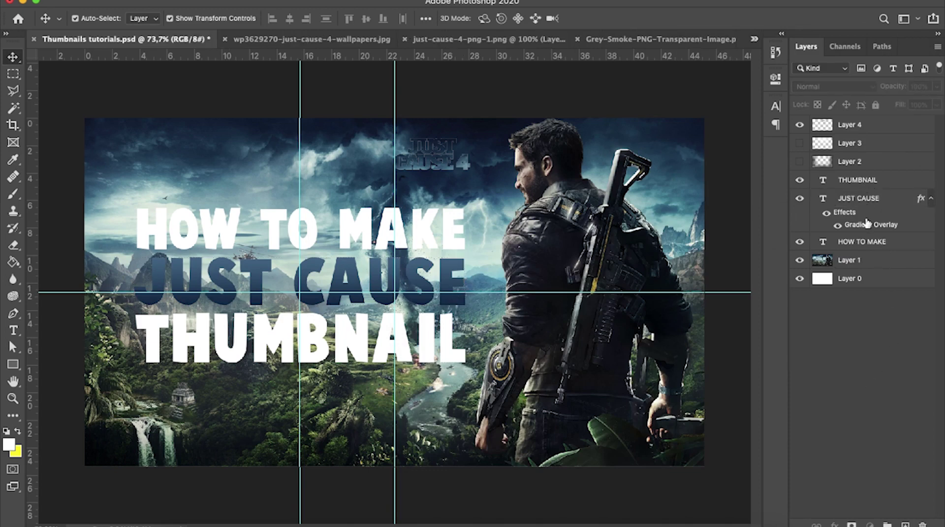
click(859, 180)
shift+click(865, 242)
right_click(865, 242)
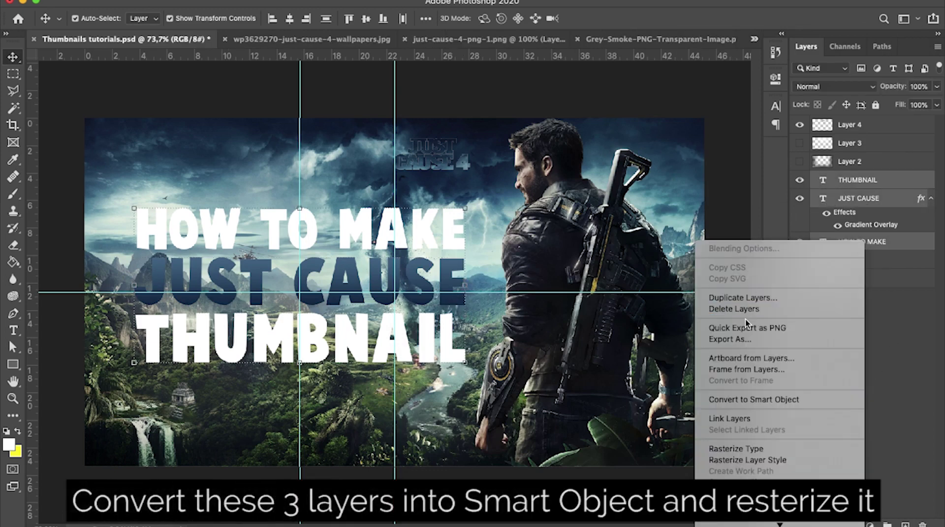
click(760, 398)
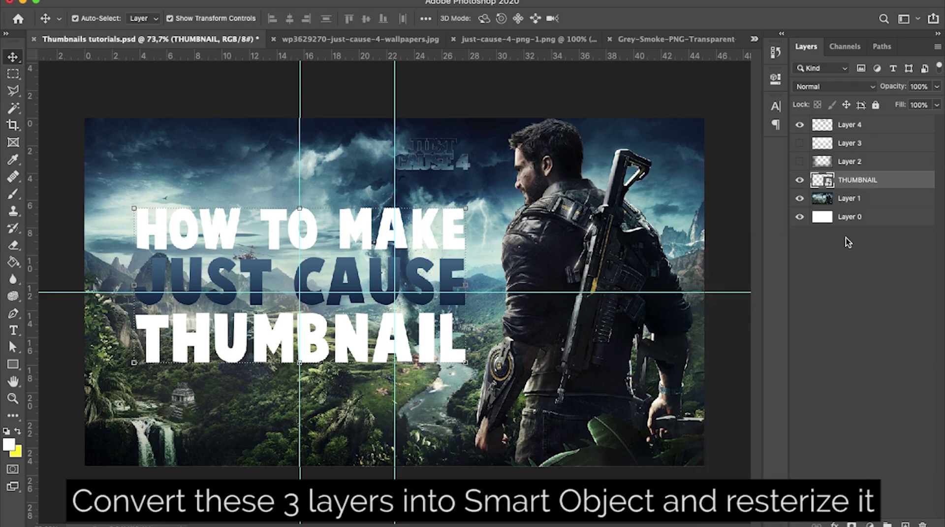
- Load the outline of the THUMBNAIL Smart Object as a selection and expand it by 20 pixels
key(super)
super+click(827, 183)
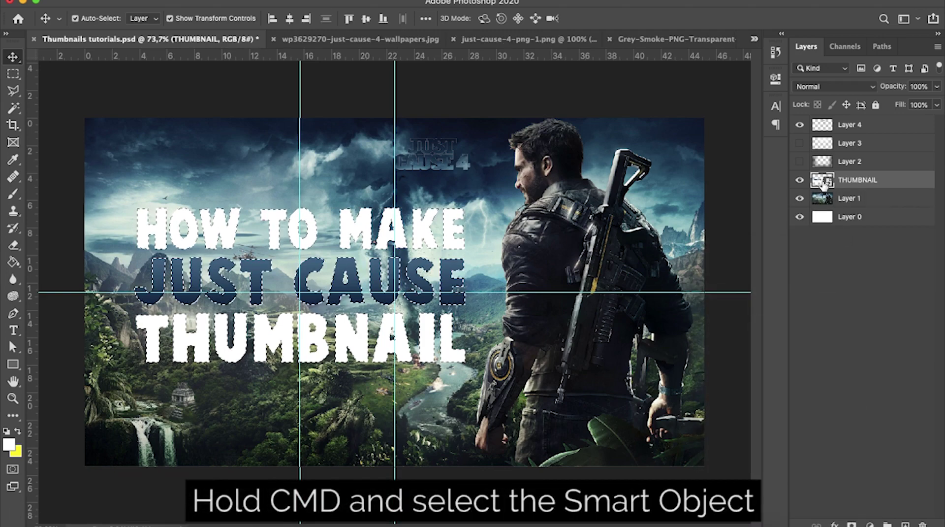
click(263, 0)
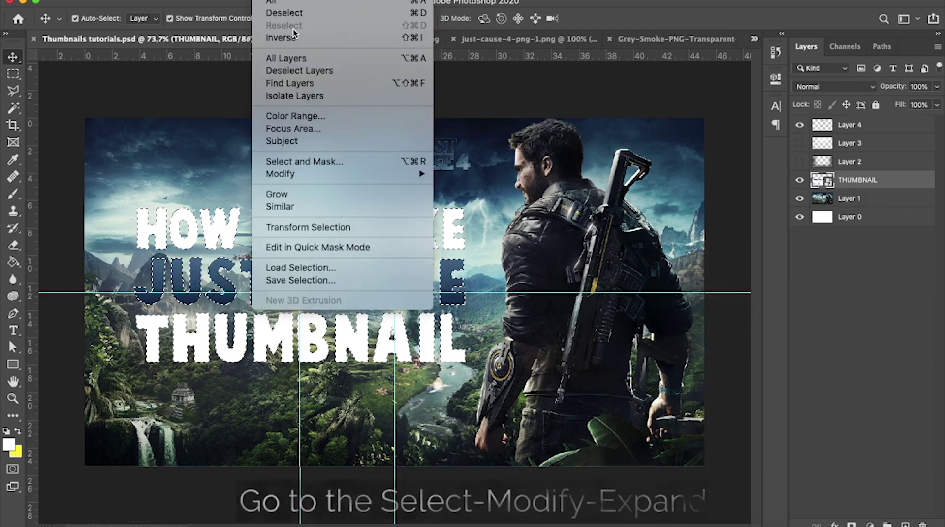
mouse_move(323, 179)
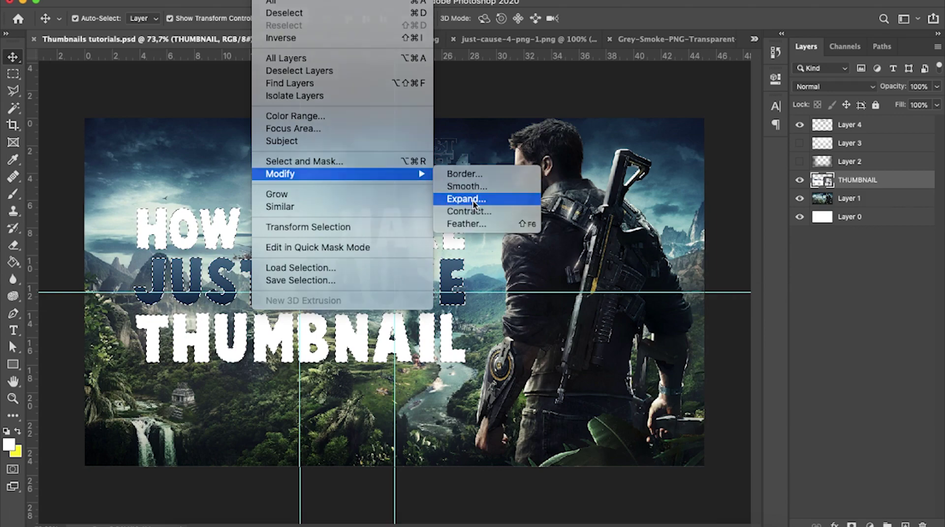
click(473, 200)
text(20)
key(Return)
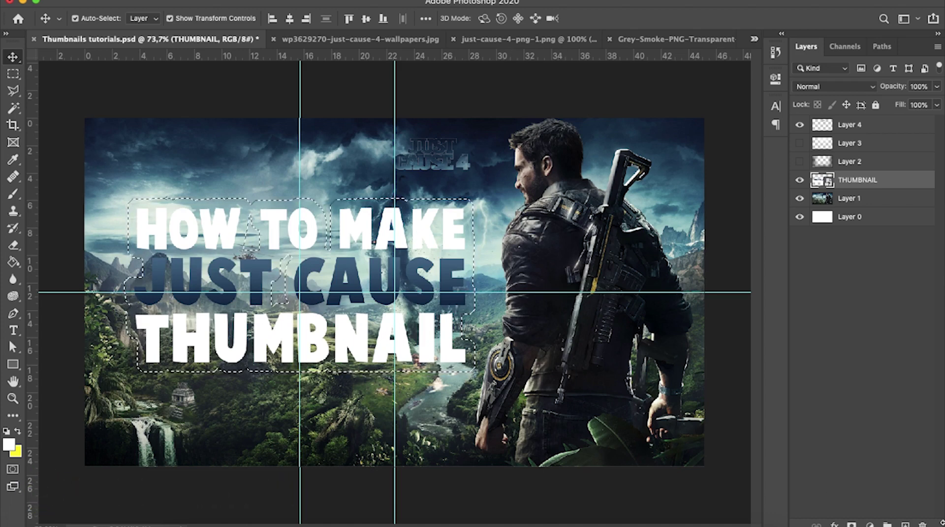
- Create a new layer above THUMBNAIL and fill the expanded selection with black
click(905, 524)
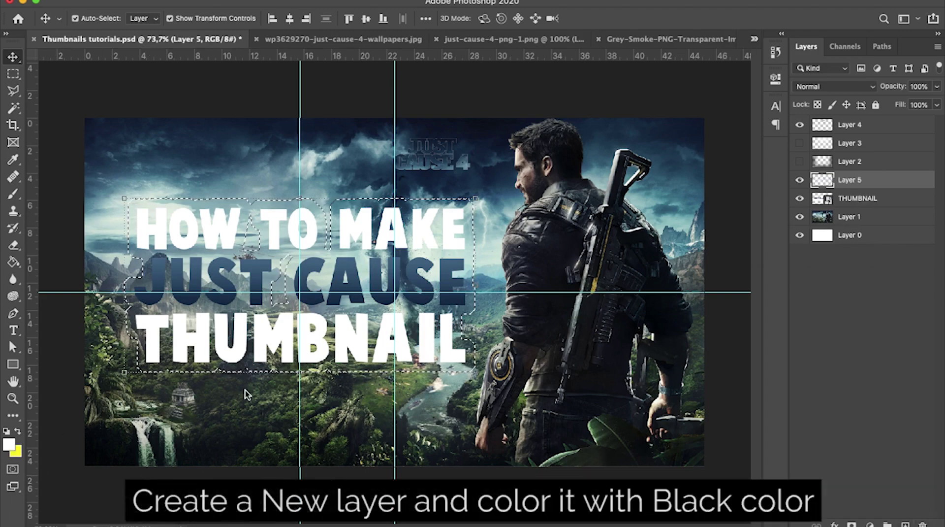
click(10, 448)
drag(660, 394, 603, 475)
click(899, 303)
click(13, 262)
click(206, 274)
- Clear the selection, marquee an area over the black backing on Layer 5, fill its gaps with black and deselect
click(13, 74)
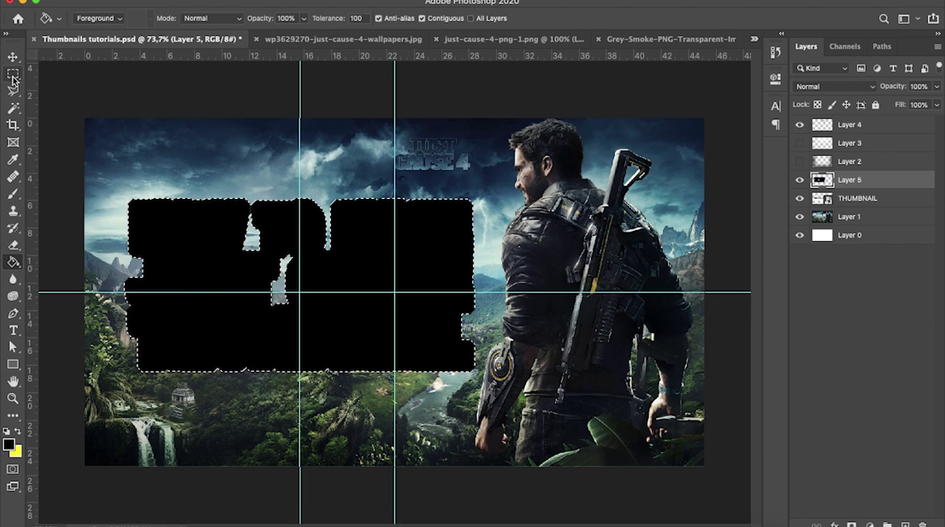
key(super+d)
drag(169, 210, 453, 358)
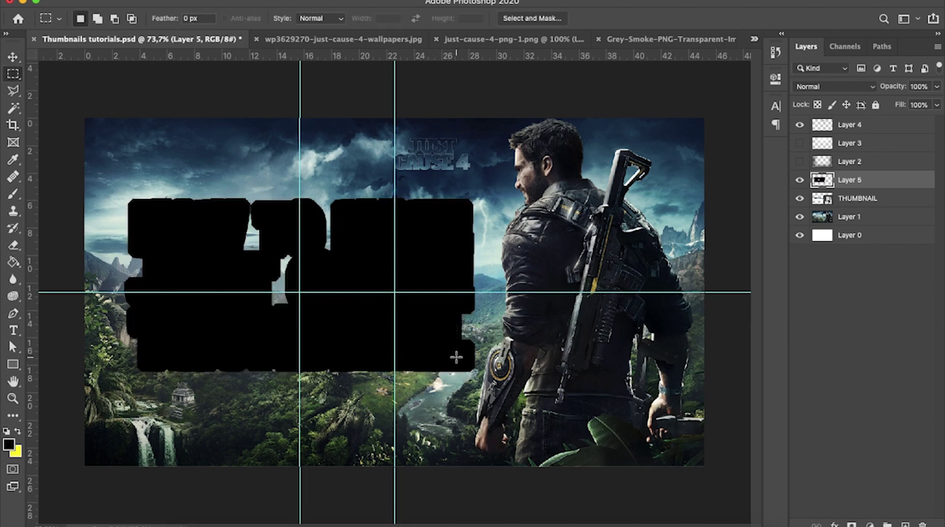
drag(165, 204, 443, 359)
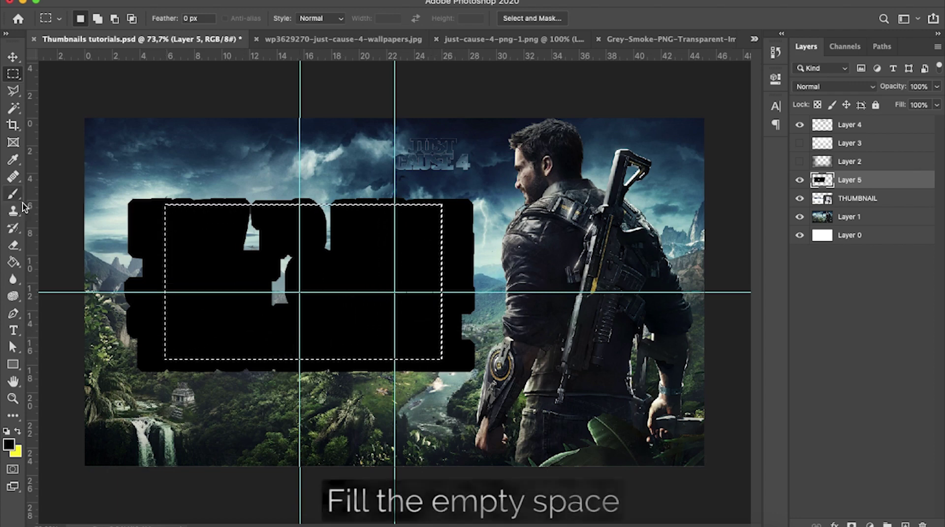
click(13, 262)
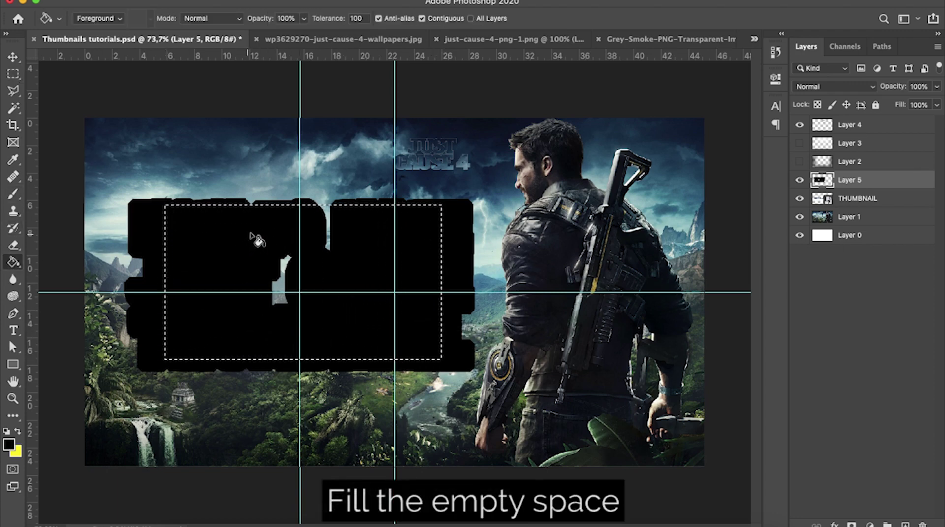
click(333, 241)
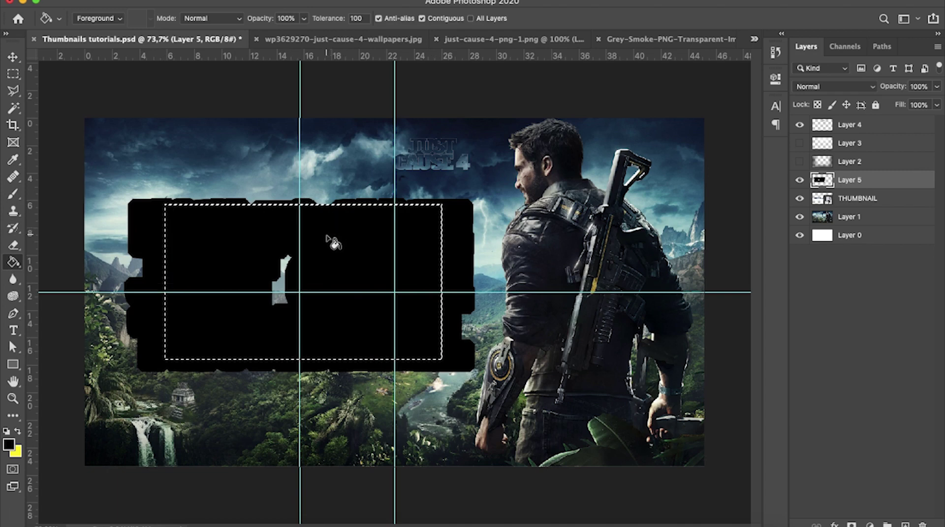
click(281, 301)
click(12, 73)
click(137, 71)
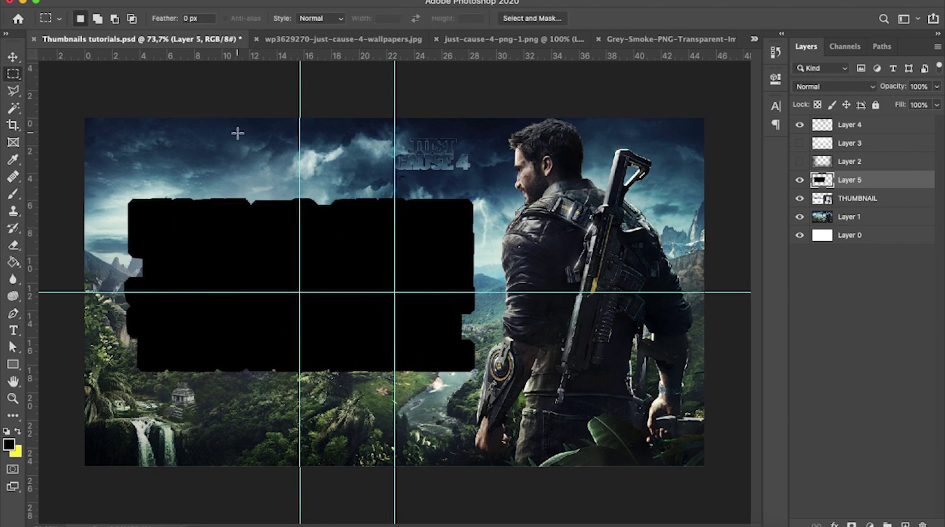
- Move the black backing on Layer 5 beneath the THUMBNAIL layer and hide the guides
drag(831, 196, 832, 211)
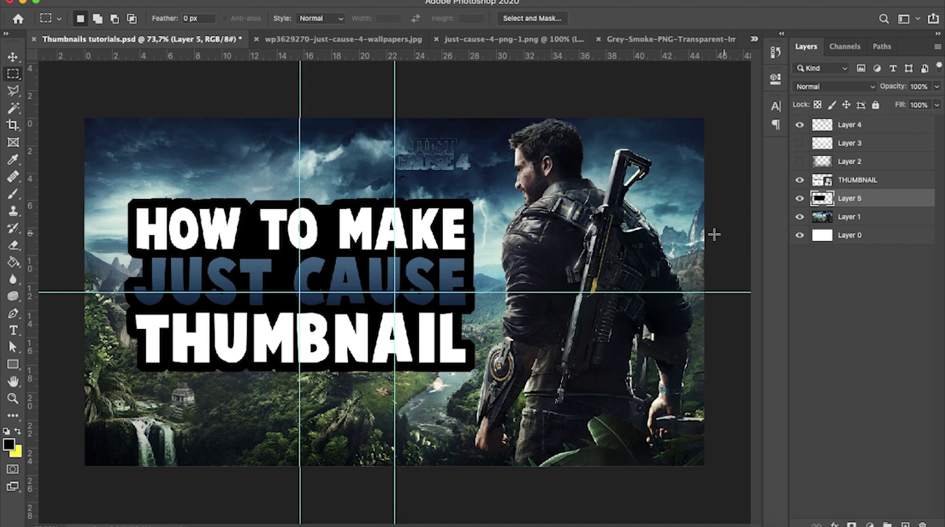
scroll(487, 232, up, 3)
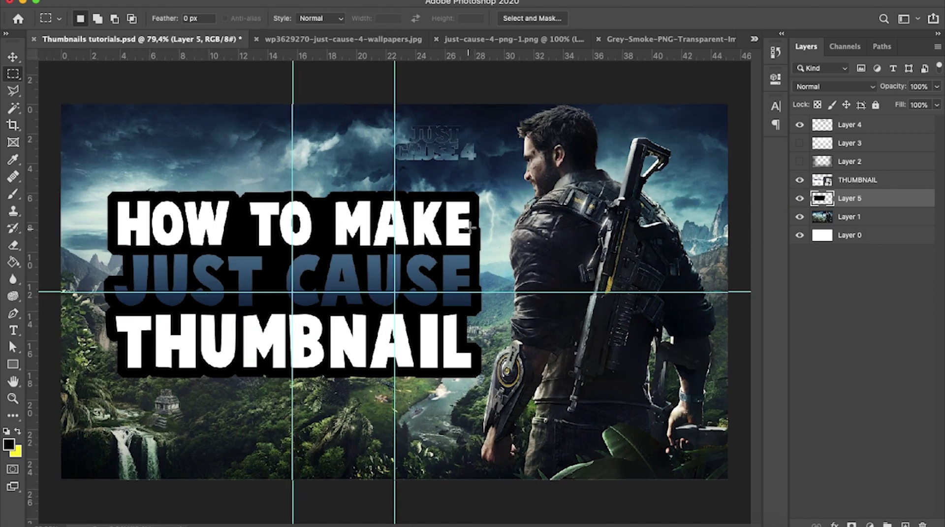
key(super+semicolon)
scroll(470, 227, down, 3)
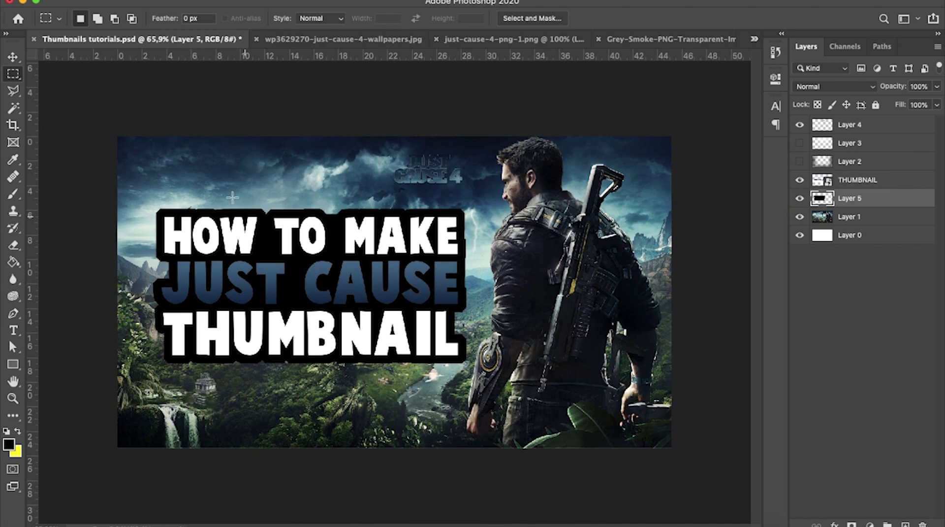
- Move the THUMBNAIL title and its black backing on Layer 5 together slightly left and down
click(13, 57)
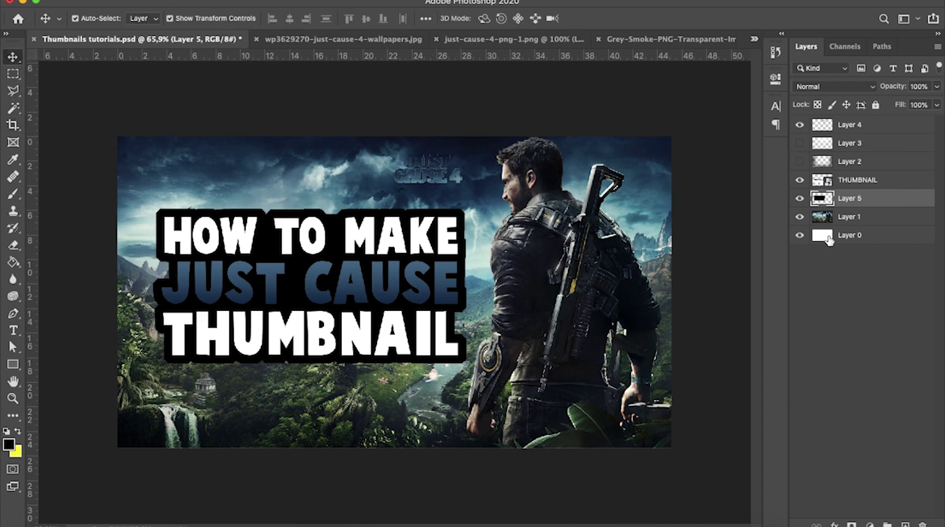
shift+click(852, 184)
drag(421, 288, 413, 297)
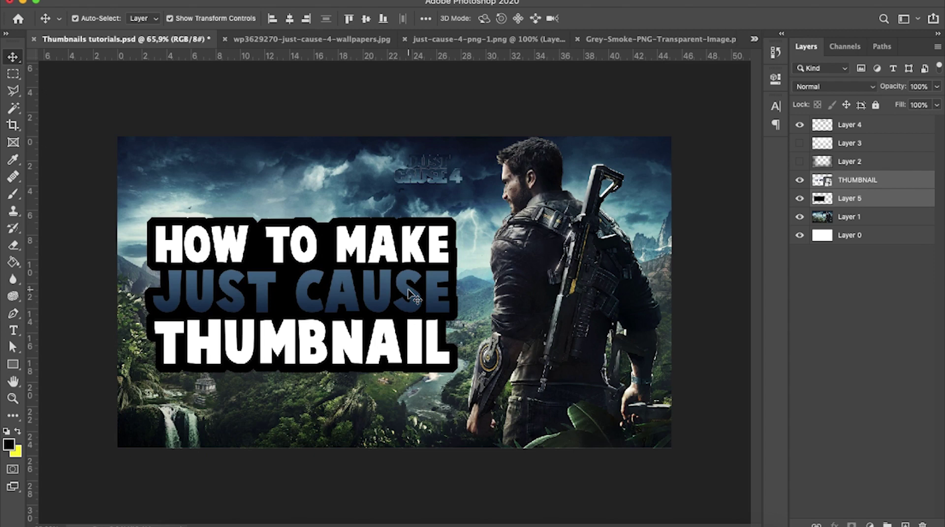
key(super+t)
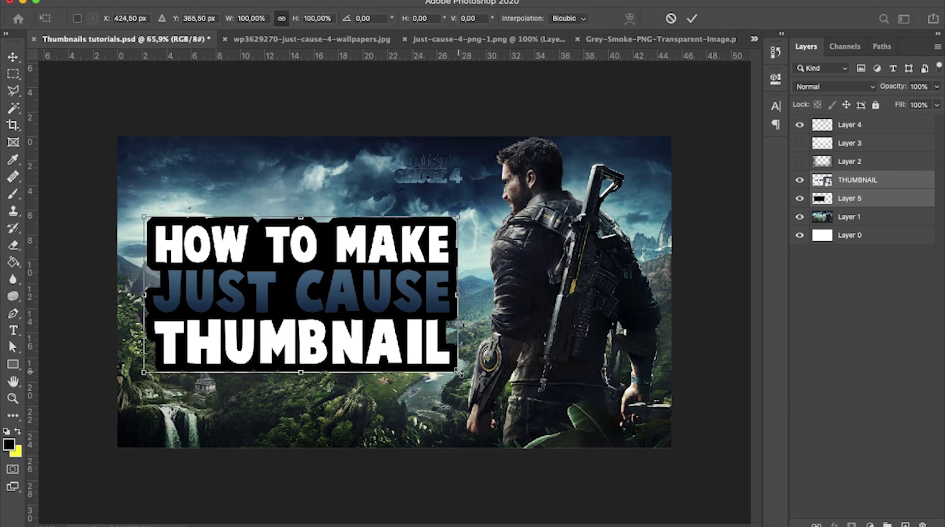
key(Return)
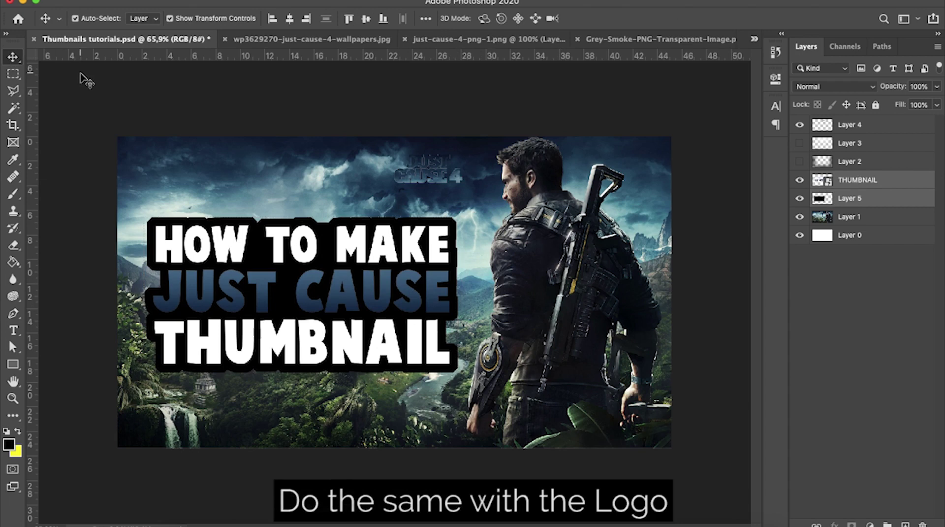
- Load the outline of the game logo on Layer 4 as a selection and expand it by 10 pixels
click(837, 125)
super+click(822, 143)
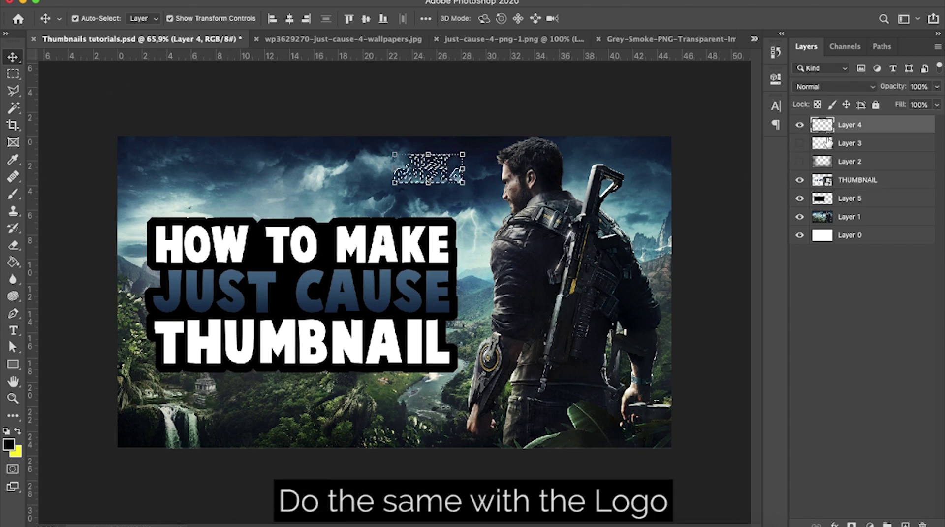
click(280, 1)
mouse_move(305, 174)
click(471, 201)
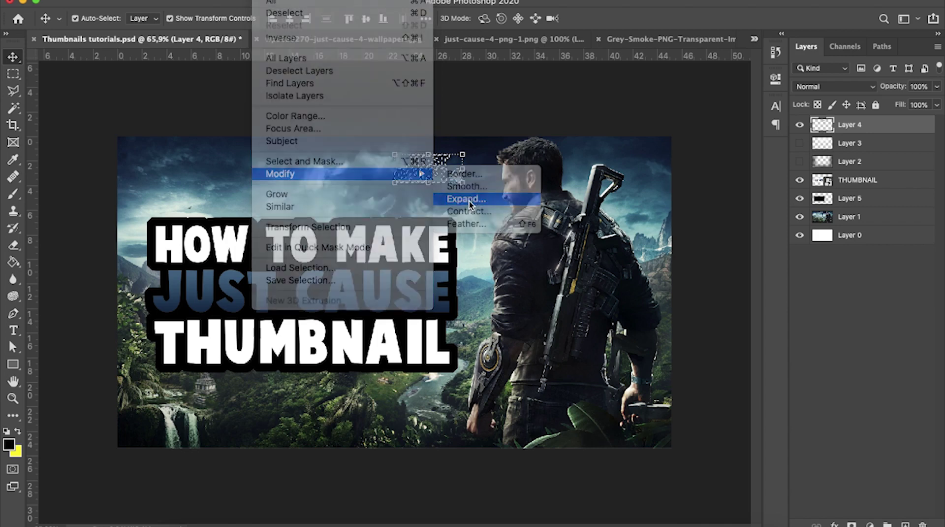
text(10)
key(Return)
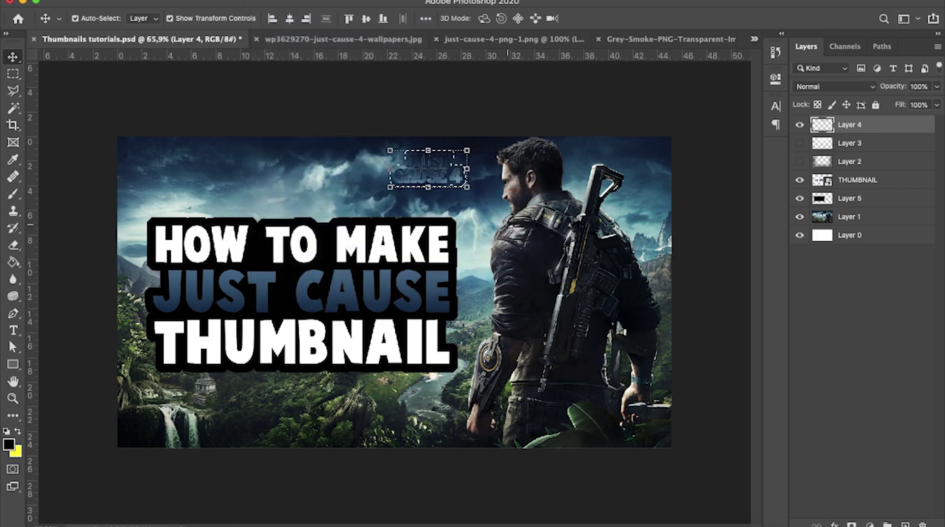
- Create a new layer, fill the expanded logo selection with black and deselect
click(904, 523)
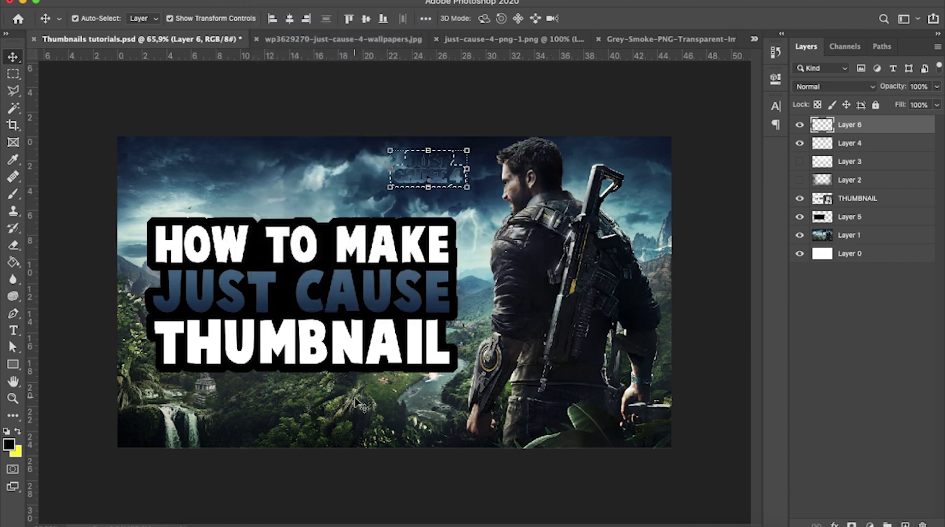
click(12, 263)
click(411, 188)
click(14, 73)
key(super+d)
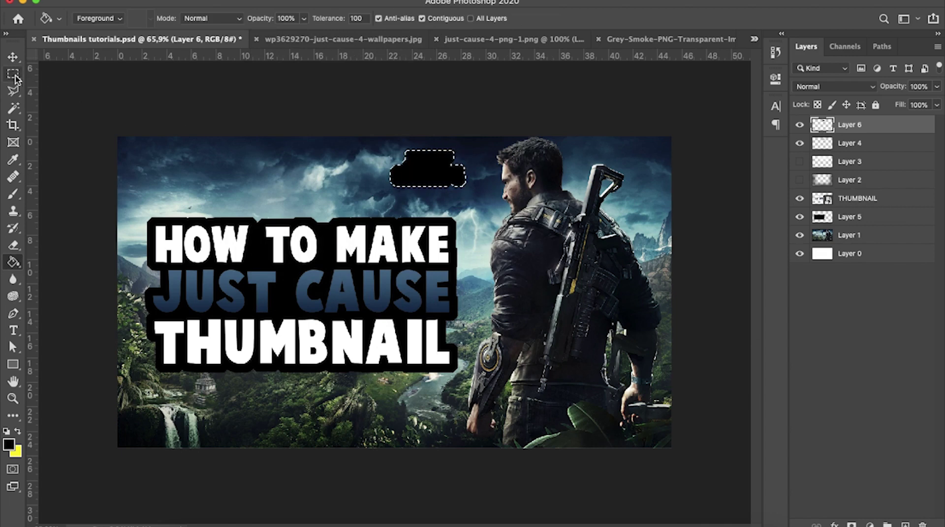
- Place the black backing behind the game logo and move both into the lower-left corner of the thumbnail
drag(804, 125, 854, 188)
shift+click(854, 127)
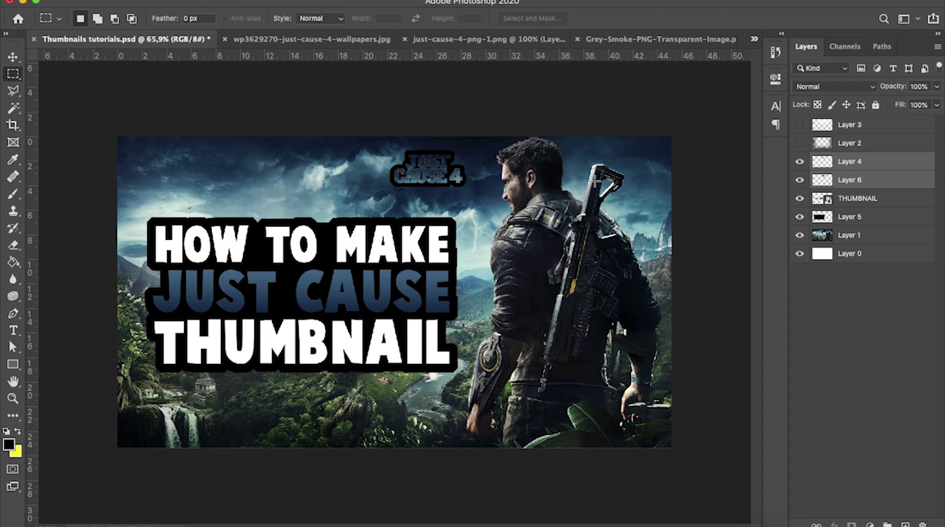
key(super+t)
drag(453, 182, 186, 426)
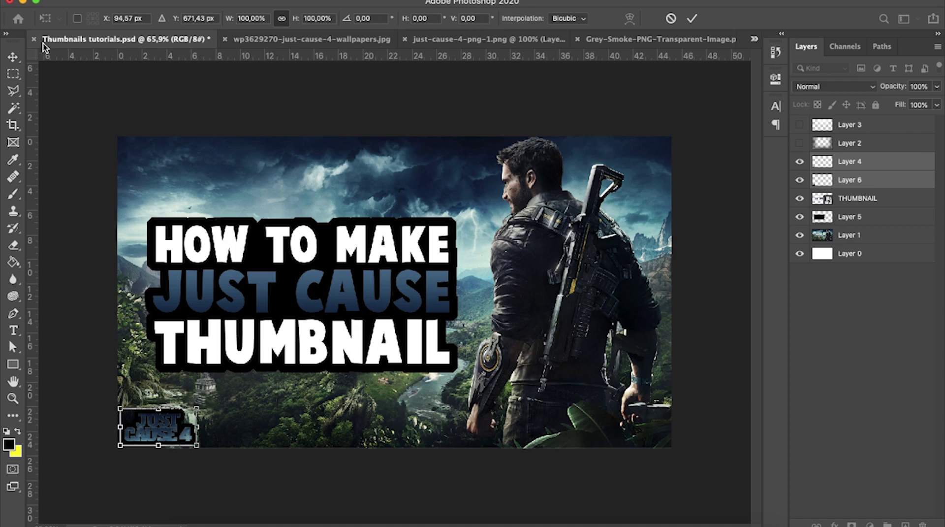
click(121, 99)
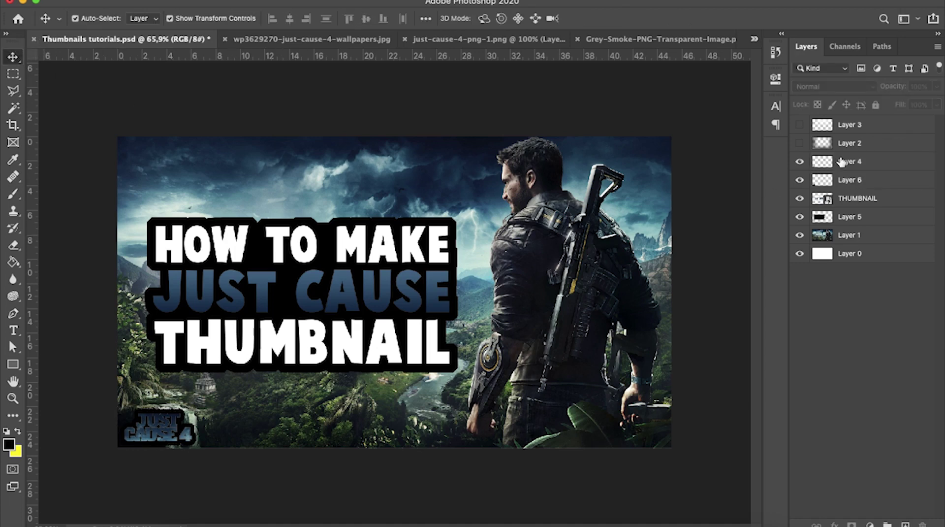
click(864, 205)
shift+click(860, 218)
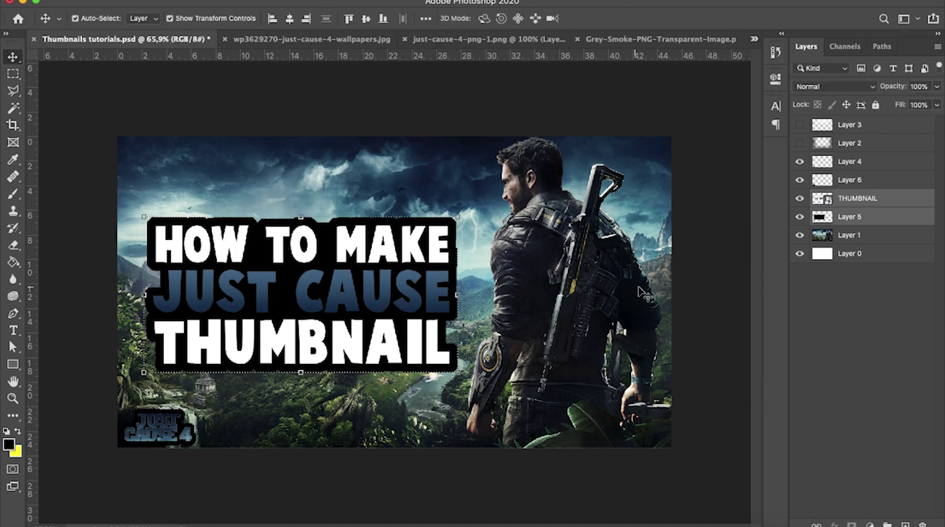
click(861, 237)
click(864, 224)
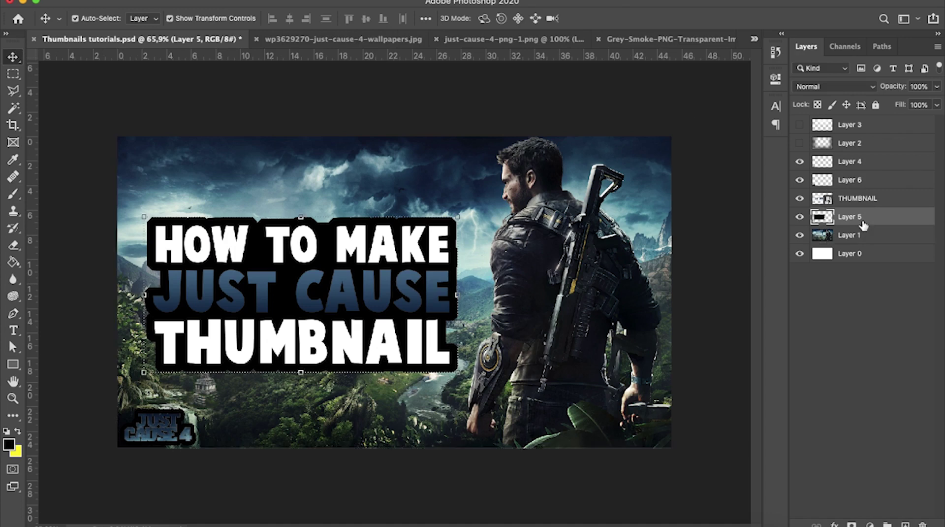
click(865, 199)
- Nudge the game logo on Layer 4 and its backing on Layer 6 slightly left and down, then deselect them
click(862, 182)
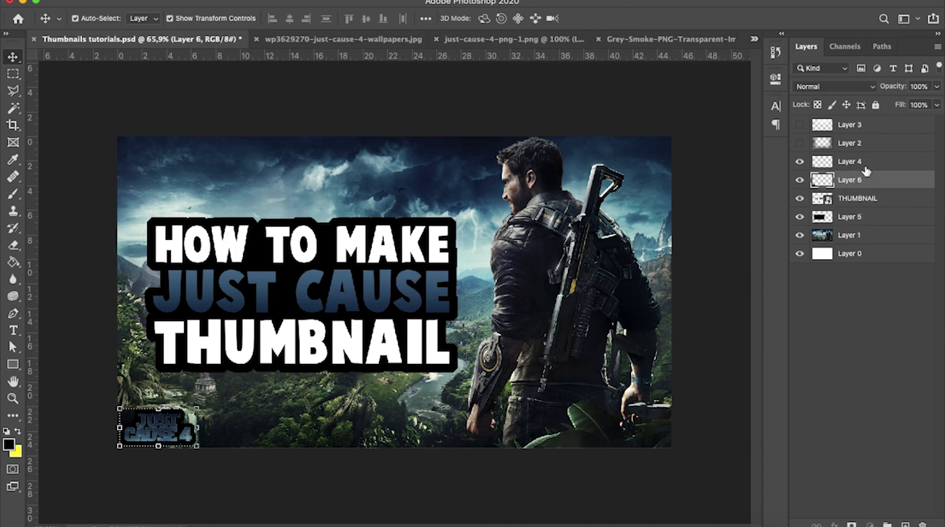
shift+click(862, 162)
key(Left)
key(Left)
key(Left)
key(Down)
key(Down)
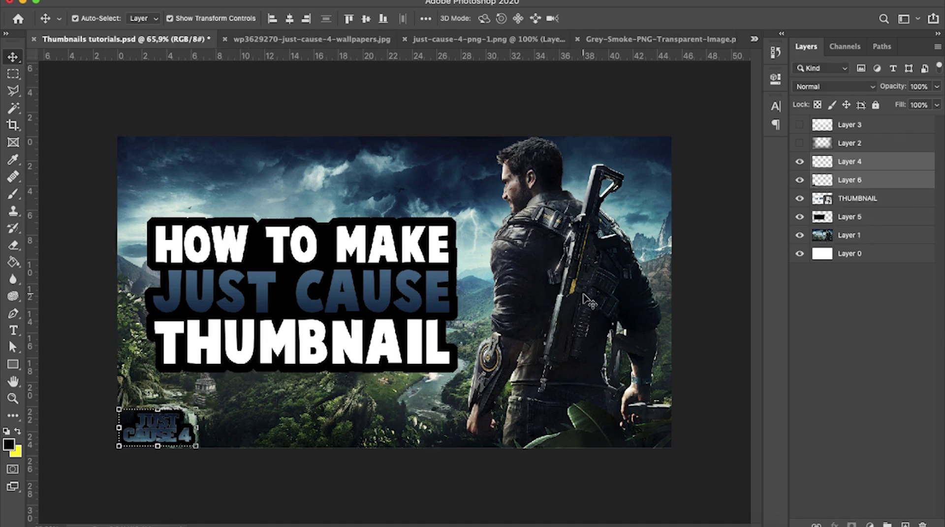
click(101, 214)
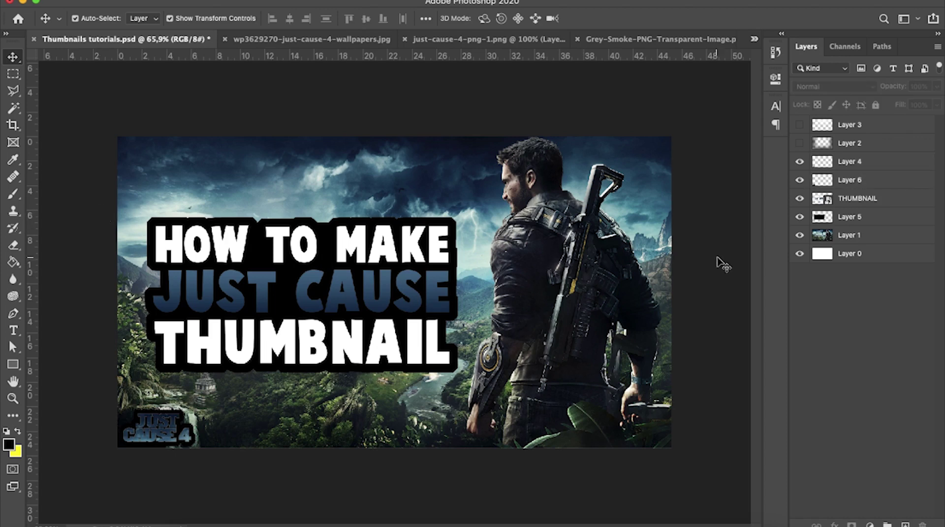
click(881, 204)
shift+click(878, 216)
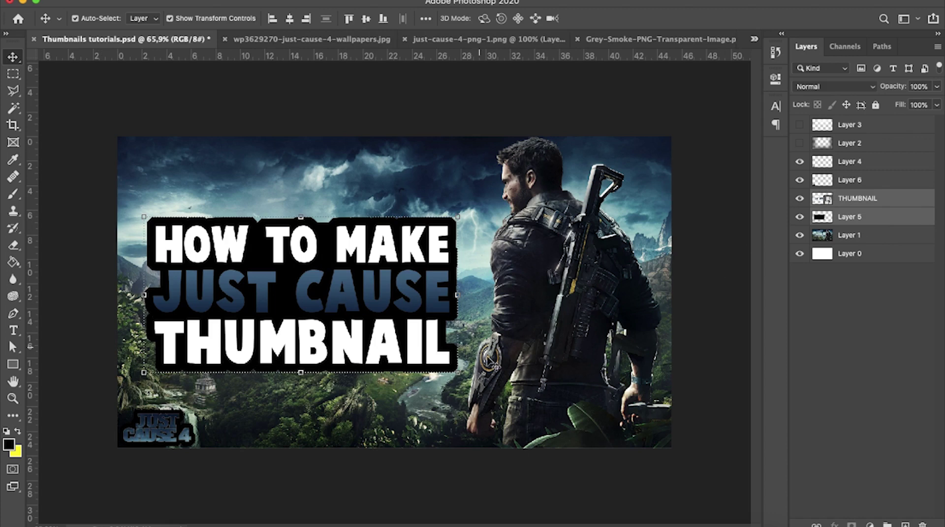
key(super+t)
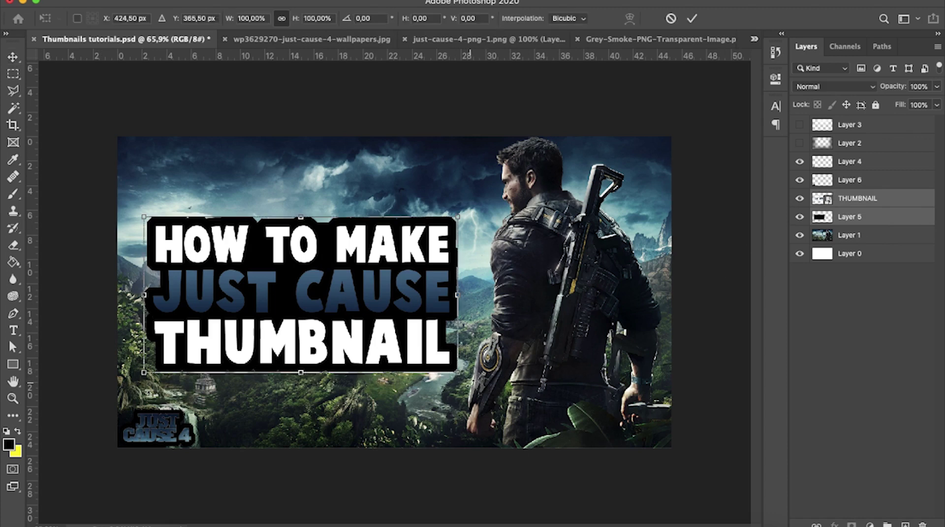
key(Return)
click(202, 95)
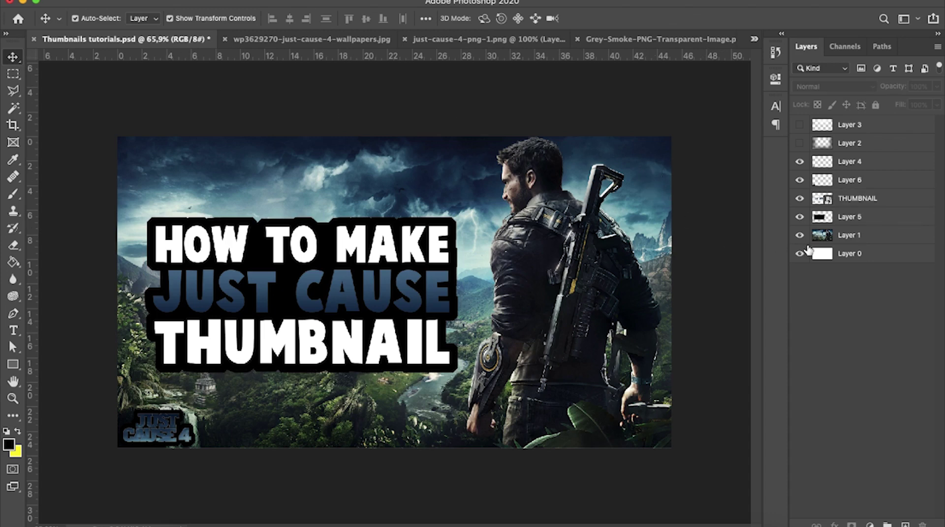
click(843, 184)
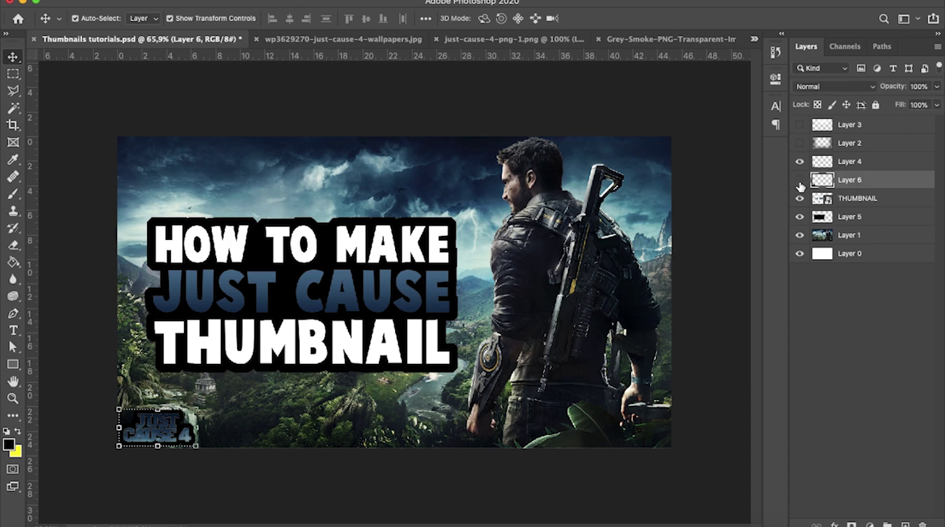
click(857, 167)
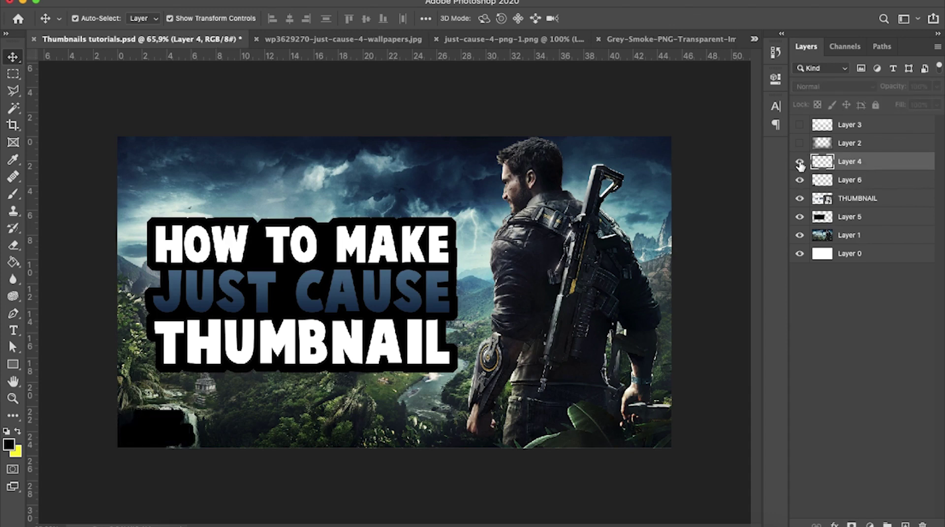
right_click(860, 167)
key(Escape)
- Add a Drop Shadow layer style to the THUMBNAIL title layer with its opacity set to 41%
click(859, 198)
right_click(863, 198)
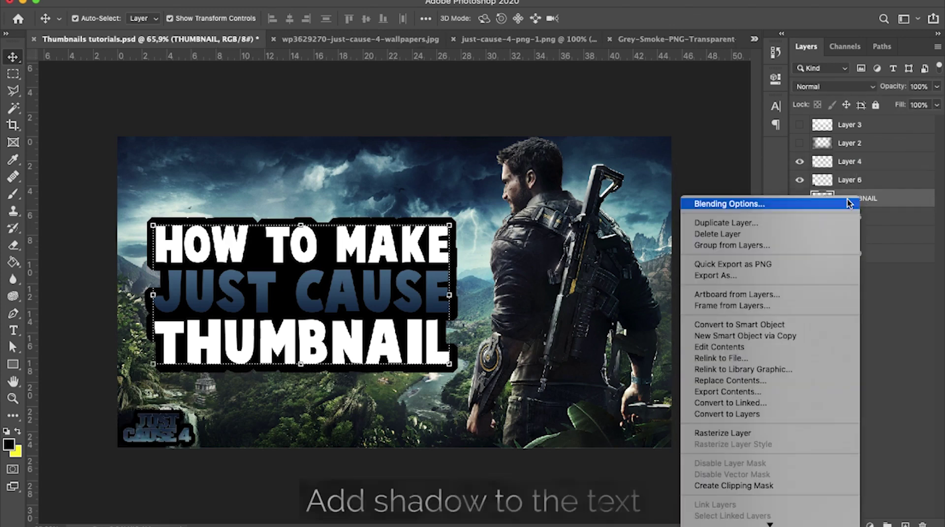
click(832, 200)
double_click(832, 203)
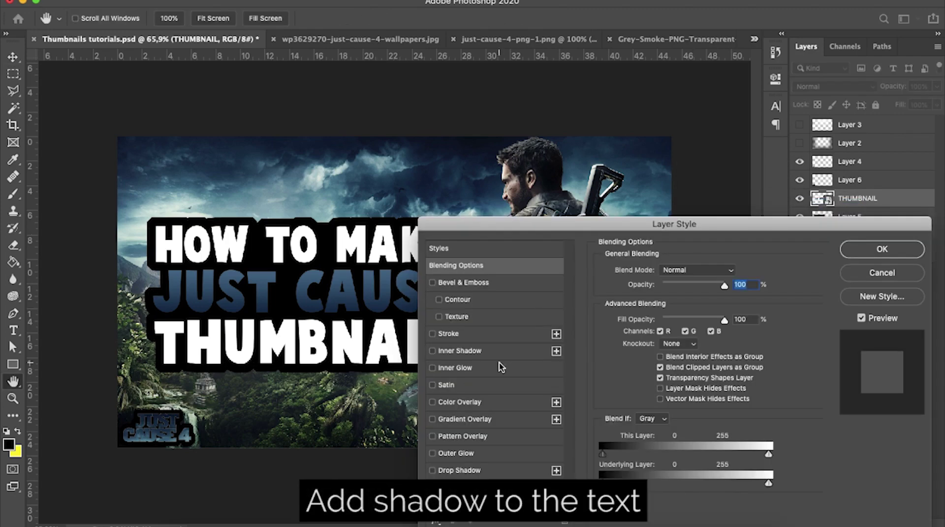
click(460, 471)
drag(673, 289, 669, 289)
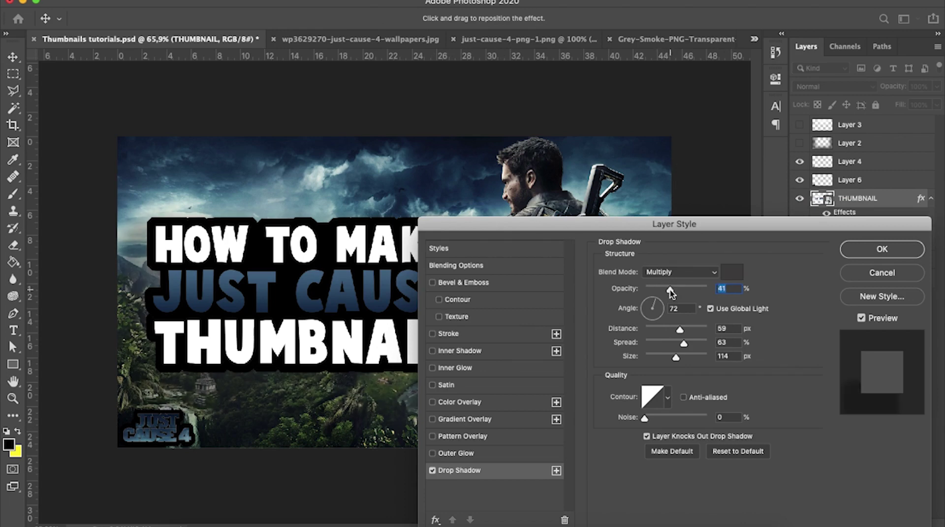
click(870, 249)
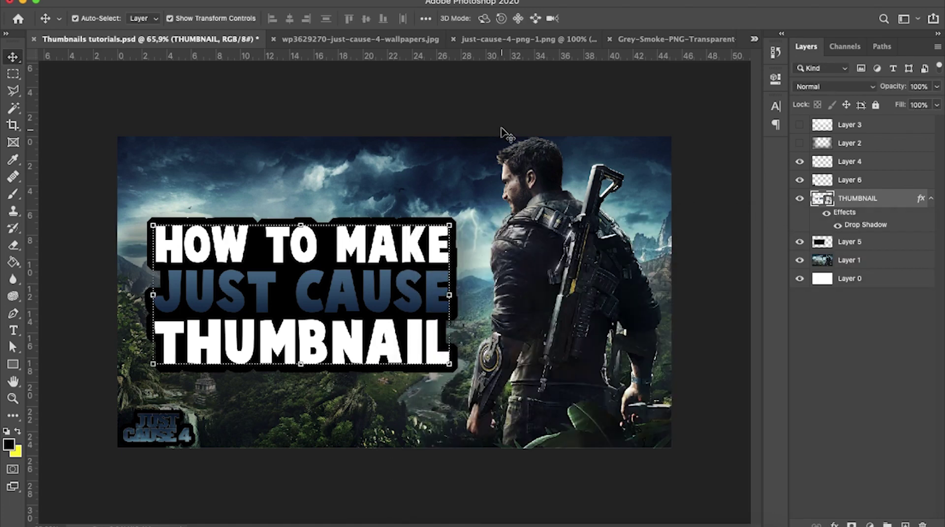
- Copy the grey smoke image into the thumbnail document as a new layer and shift it left over the scene
click(501, 109)
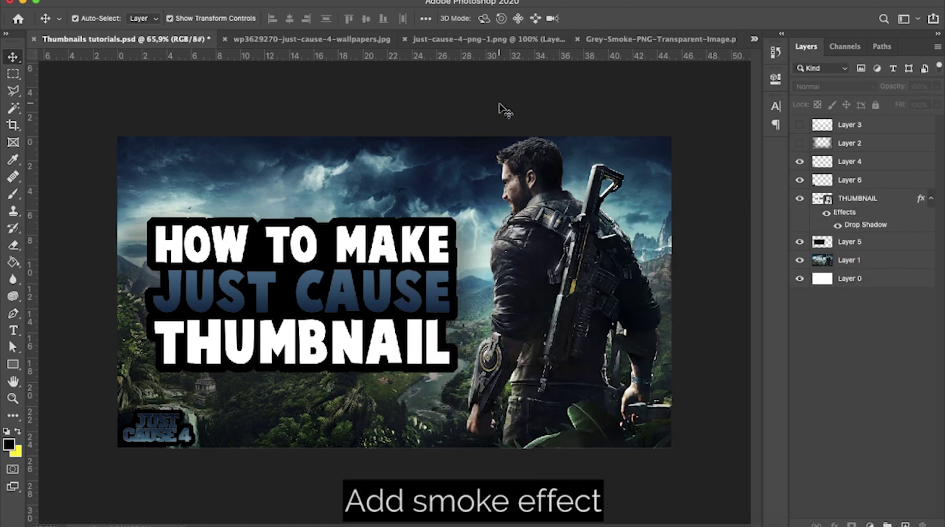
click(305, 39)
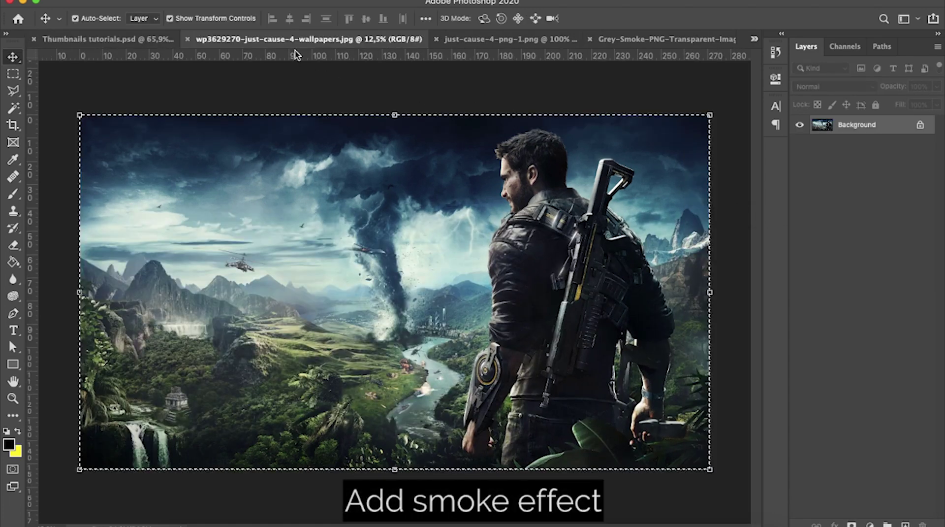
click(469, 39)
click(619, 39)
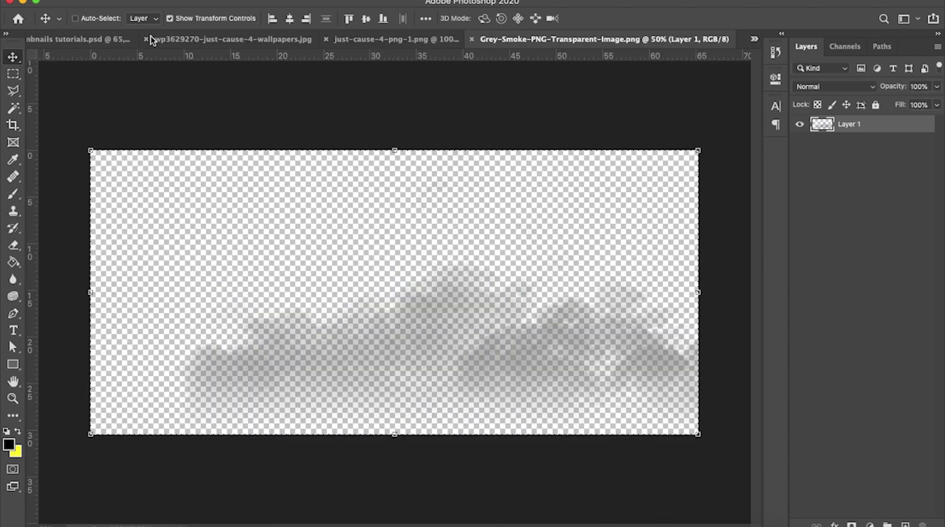
drag(60, 43, 455, 217)
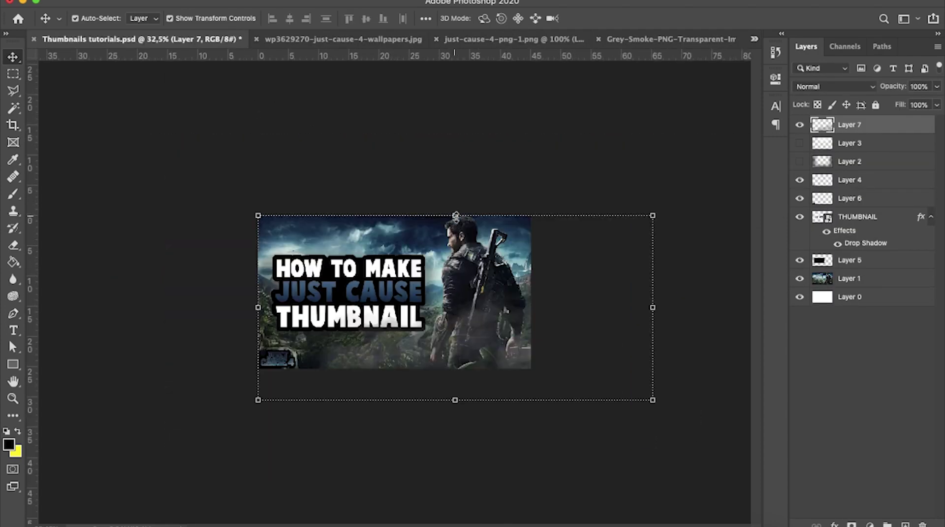
drag(497, 330, 450, 337)
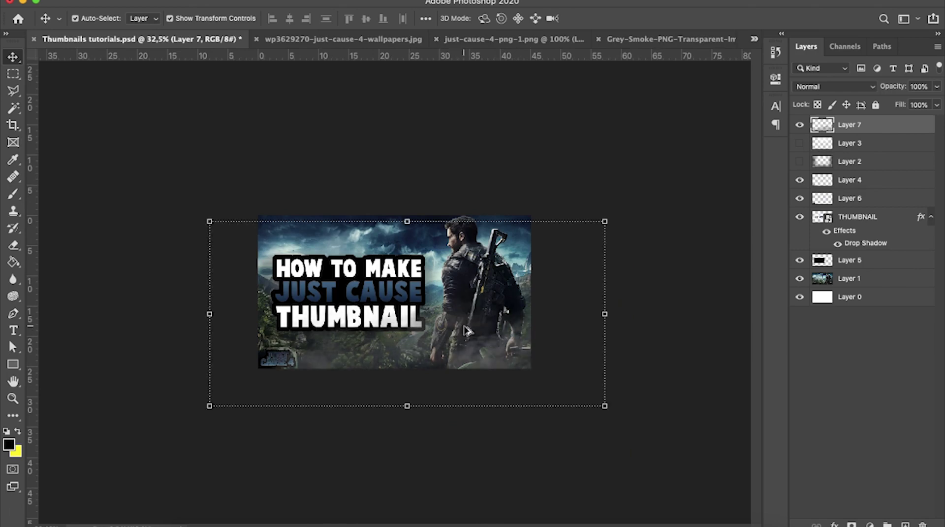
- Scale the smoke layer up to about 106%, shift it slightly left and up, and deselect it
key(super+plus)
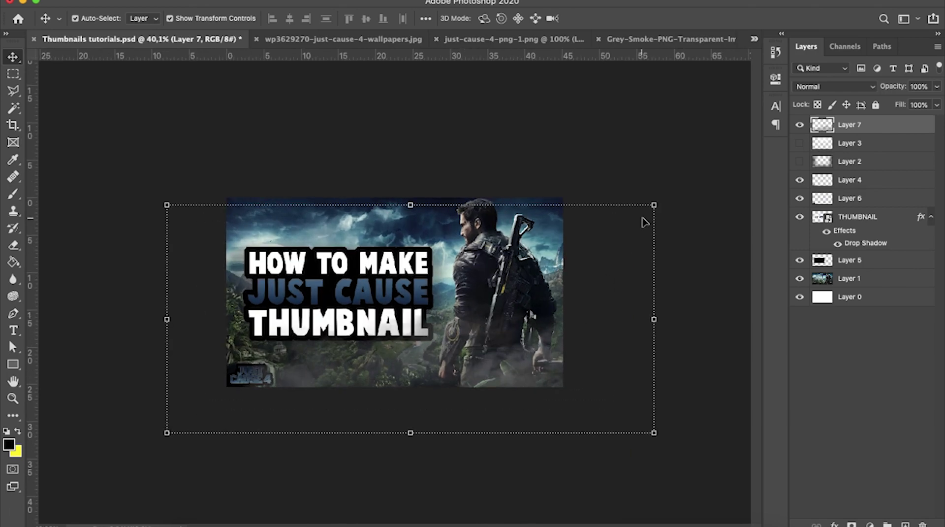
drag(659, 202, 681, 191)
drag(480, 391, 469, 385)
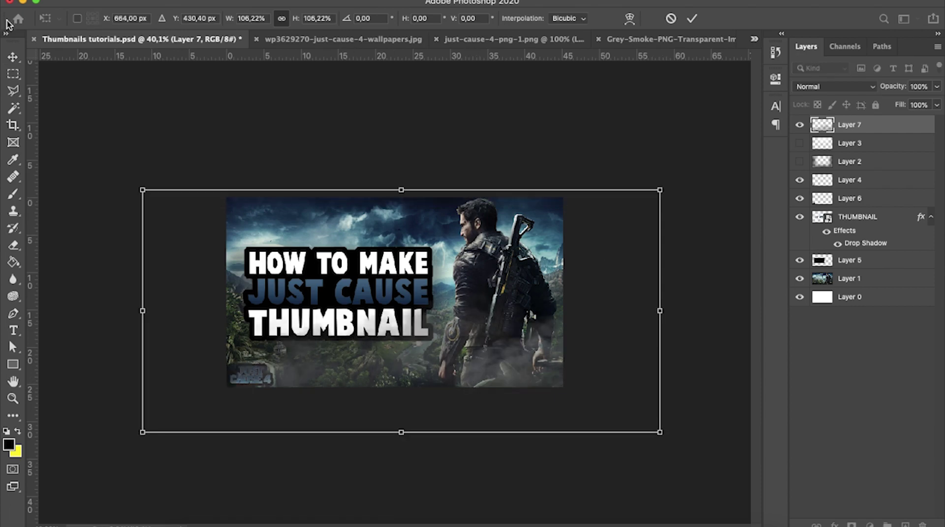
key(Return)
click(179, 99)
key(super+0)
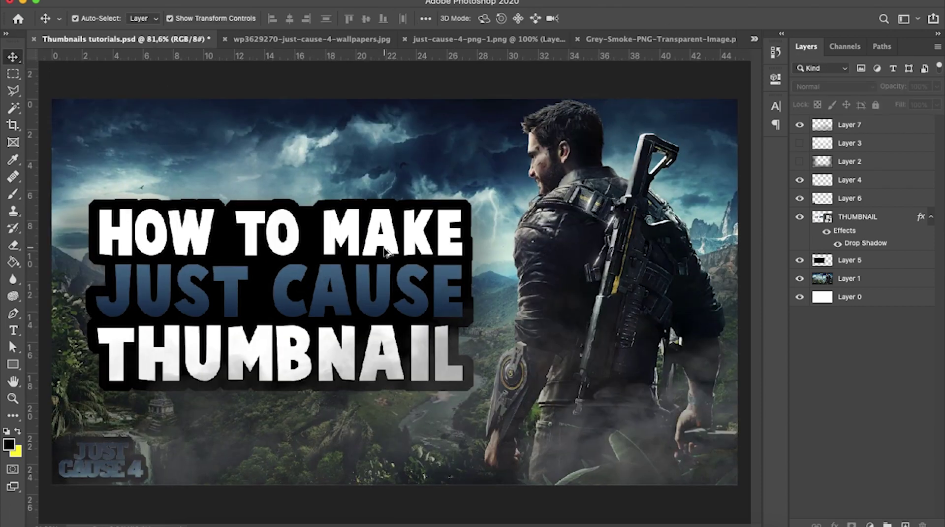
scroll(385, 251, down, 1)
- Move the smoke on Layer 7 beneath the hidden Layers 3 and 2 in the layer stack
click(848, 127)
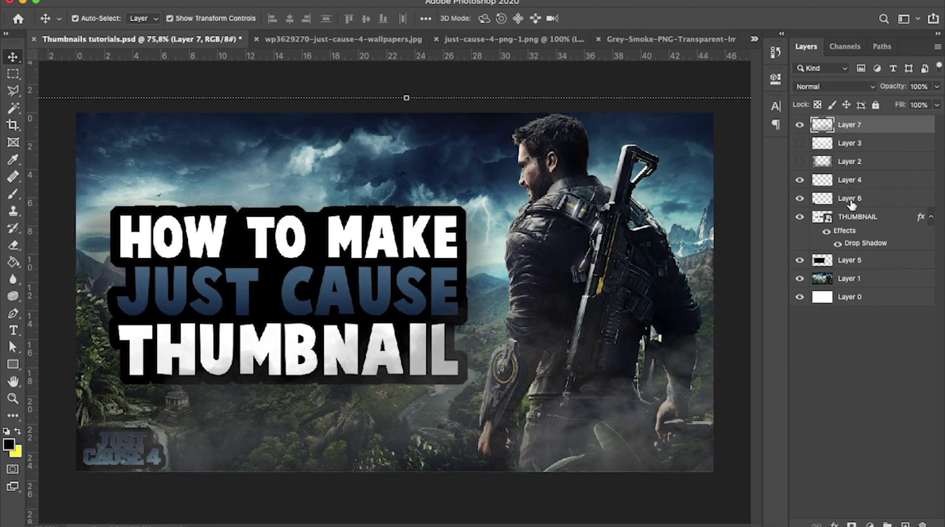
click(852, 202)
shift+click(855, 183)
drag(860, 129, 859, 163)
- Move the game logo on Layer 4 and its backing on Layer 6 together to the top of the layer stack
click(859, 199)
click(859, 181)
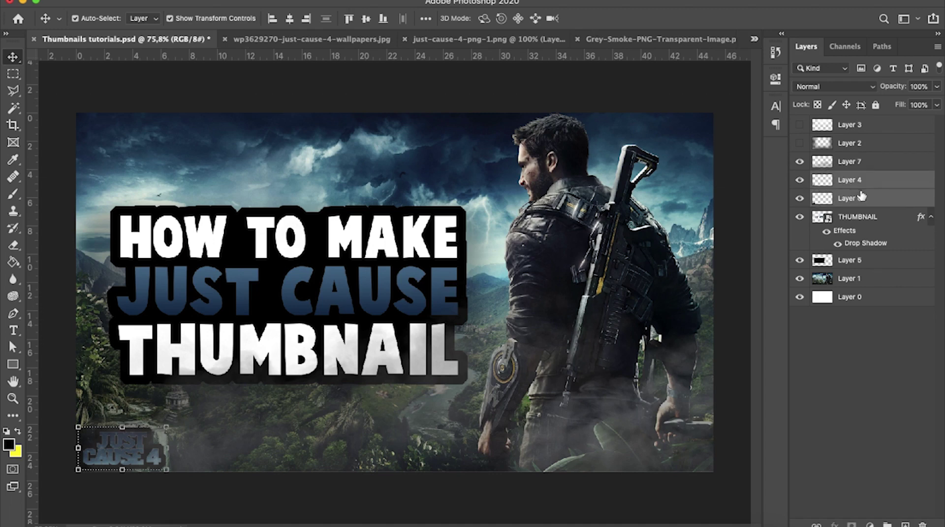
double_click(850, 180)
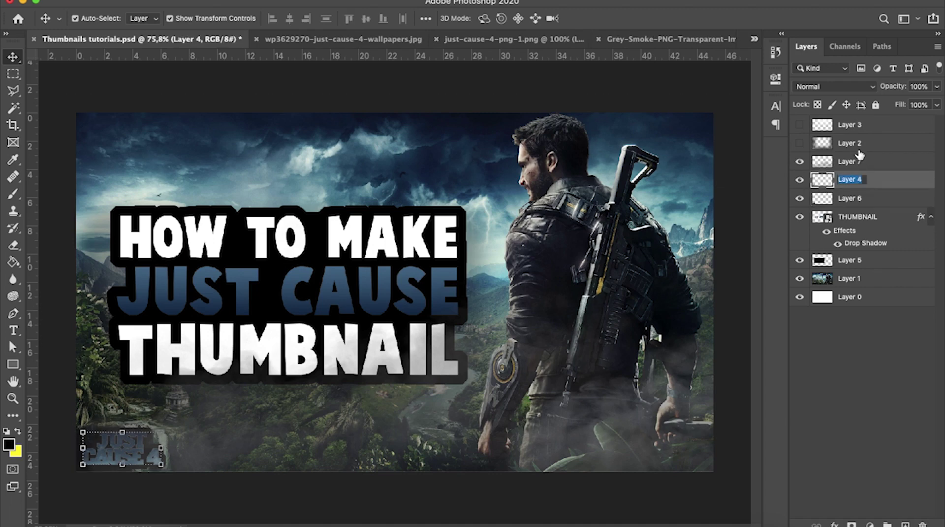
shift+click(862, 204)
drag(862, 199, 857, 119)
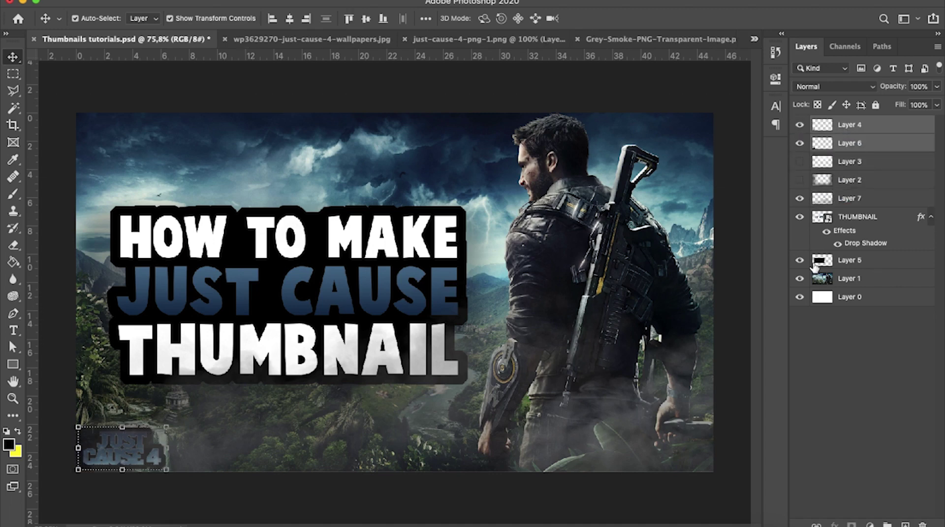
click(510, 502)
key(super+minus)
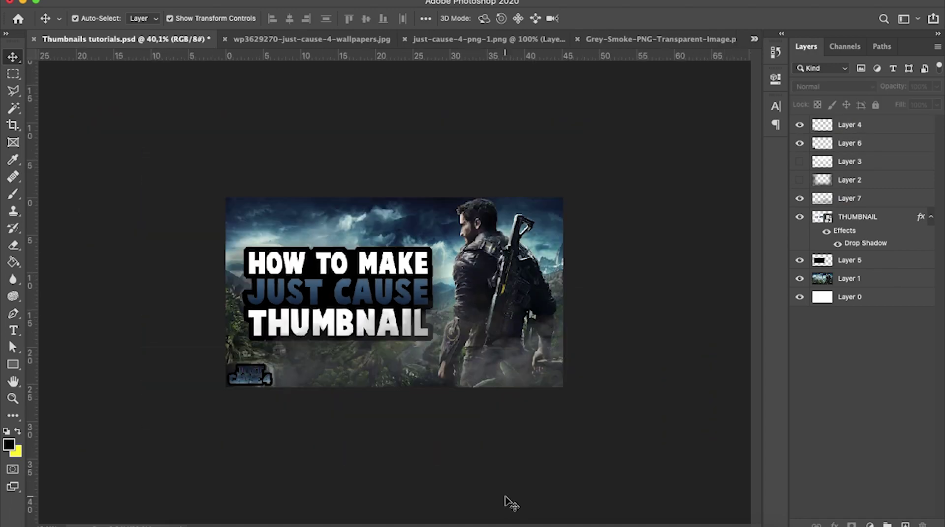
key(super+plus)
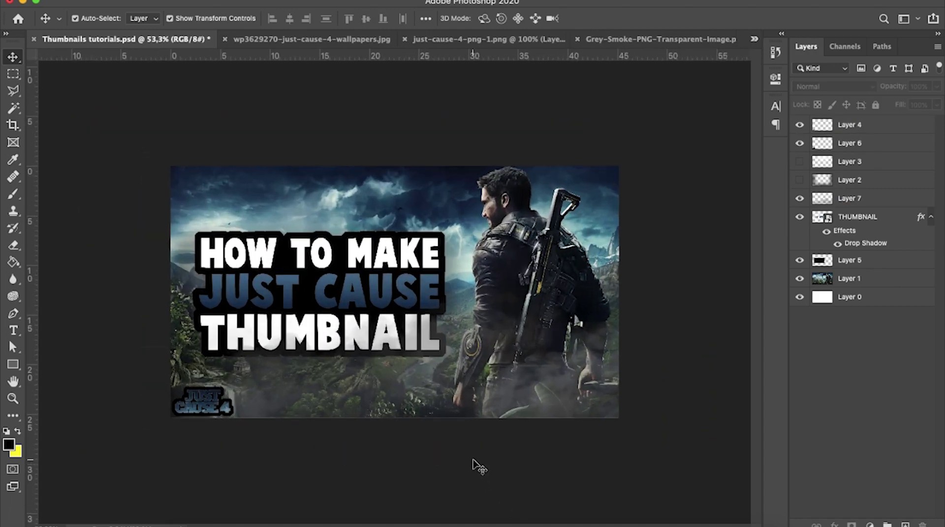
key(super+plus)
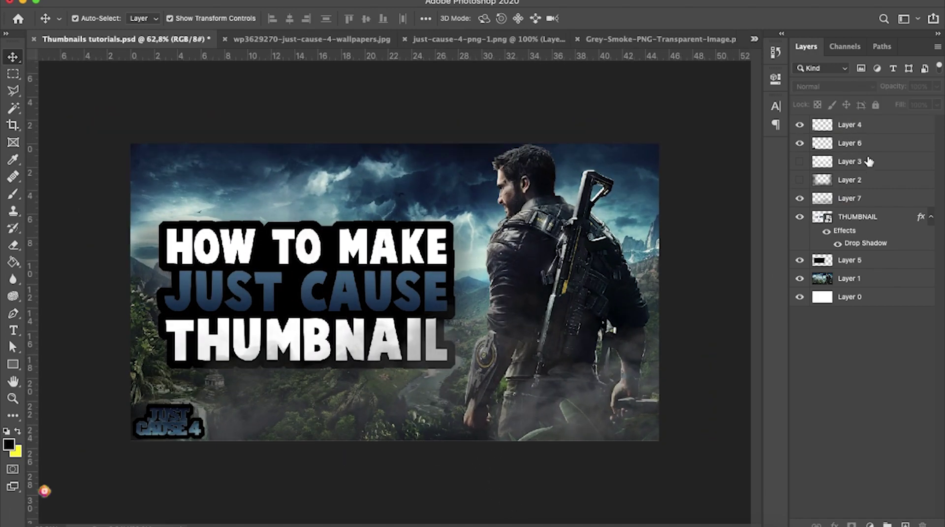
- Move the logo backing on Layer 6 beneath the smoke layer and lower the smoke layer's opacity to 63%
drag(867, 143, 856, 206)
click(856, 181)
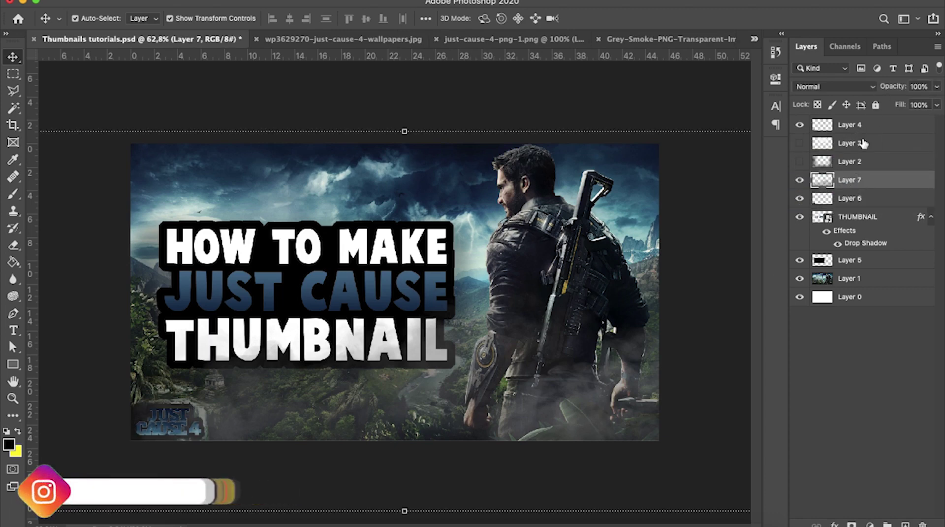
click(936, 86)
drag(938, 101, 916, 105)
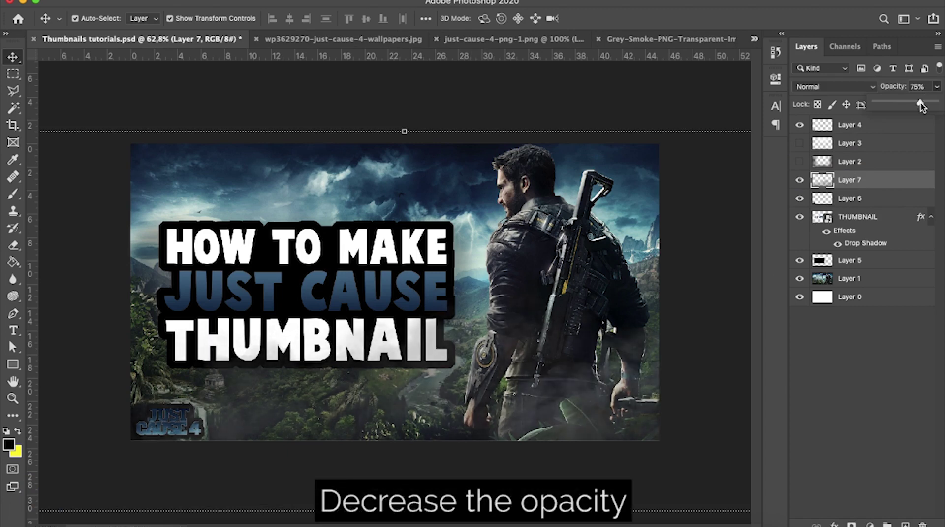
drag(914, 102, 909, 99)
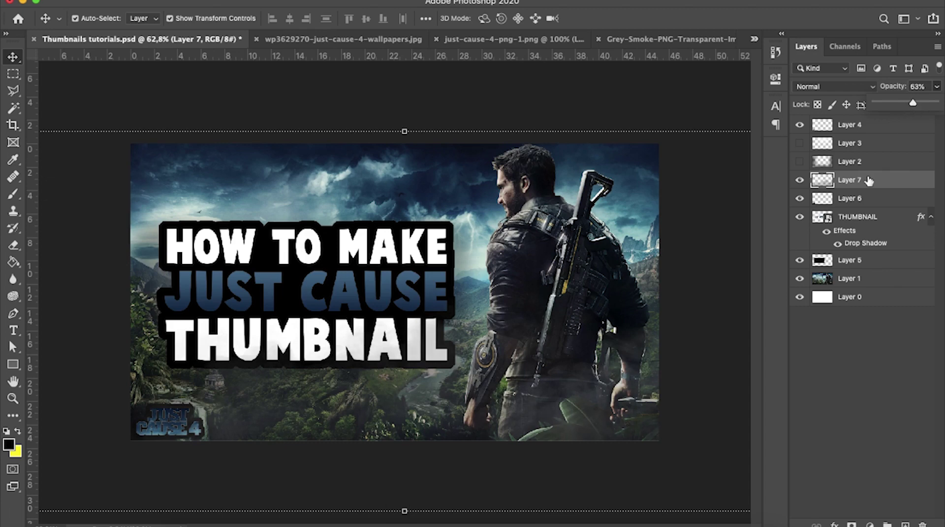
- Move the game logo on Layer 4 between the smoke on Layer 7 and its backing on Layer 6, then deselect it
click(856, 129)
click(800, 125)
click(800, 125)
drag(901, 127, 868, 173)
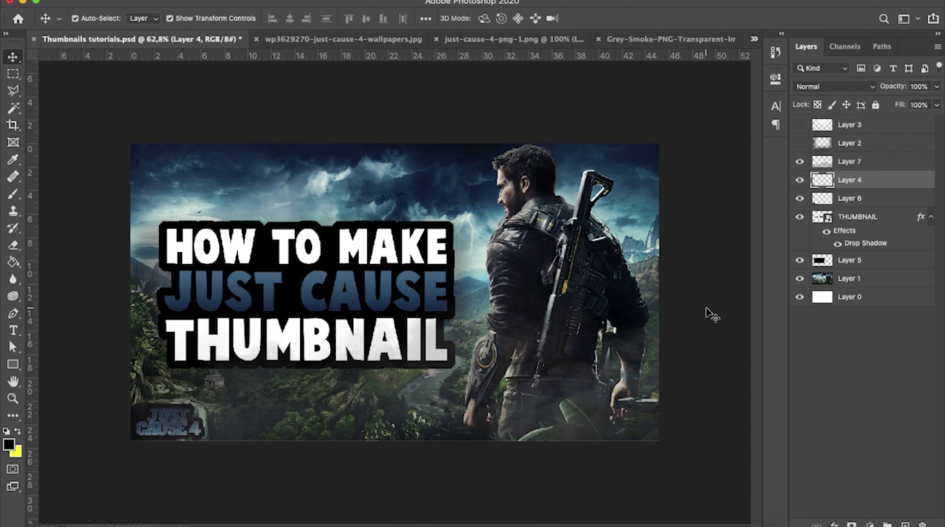
click(706, 310)
- Hide and show the smoke on Layer 7 to compare the thumbnail with and without it
click(863, 185)
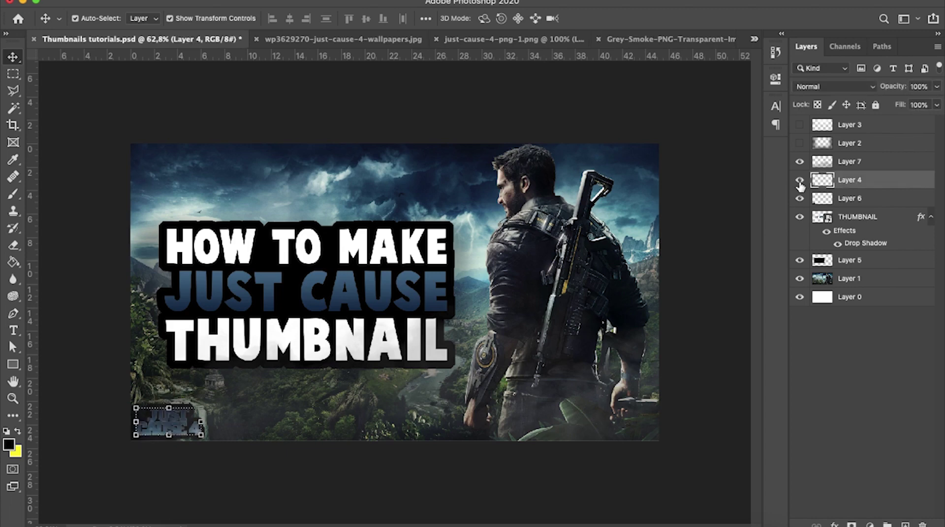
click(827, 162)
click(800, 161)
click(800, 162)
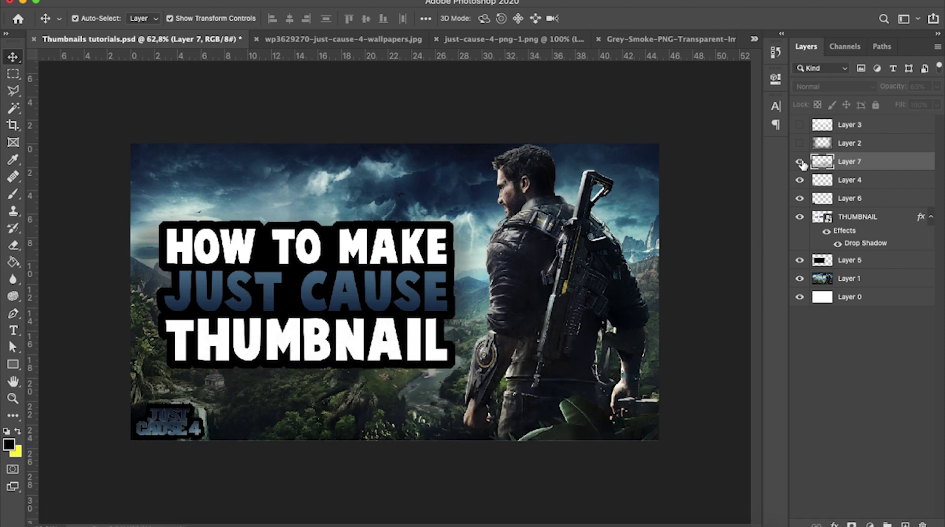
click(656, 118)
scroll(657, 157, down, 3)
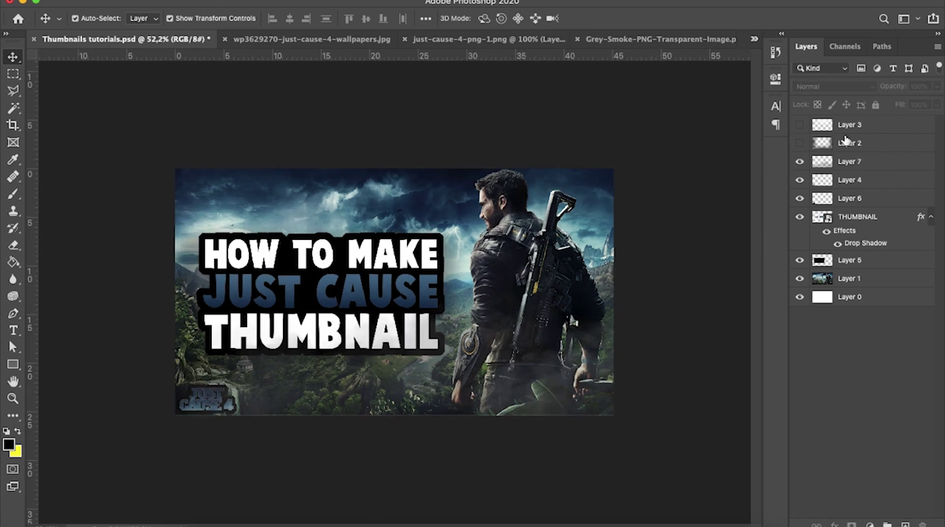
- Set the smoke layer's opacity to 68% and move the smoke slightly up
click(851, 161)
click(936, 86)
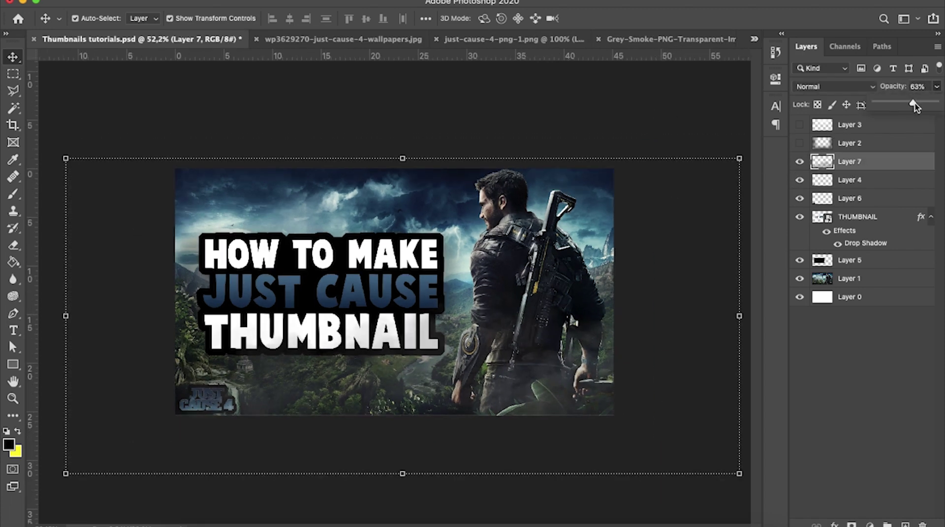
click(667, 118)
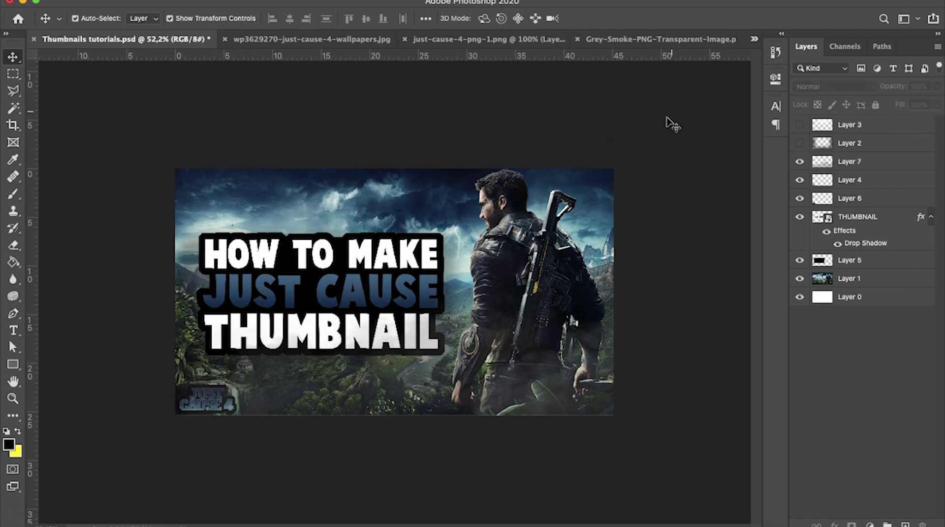
click(465, 392)
drag(512, 401, 511, 390)
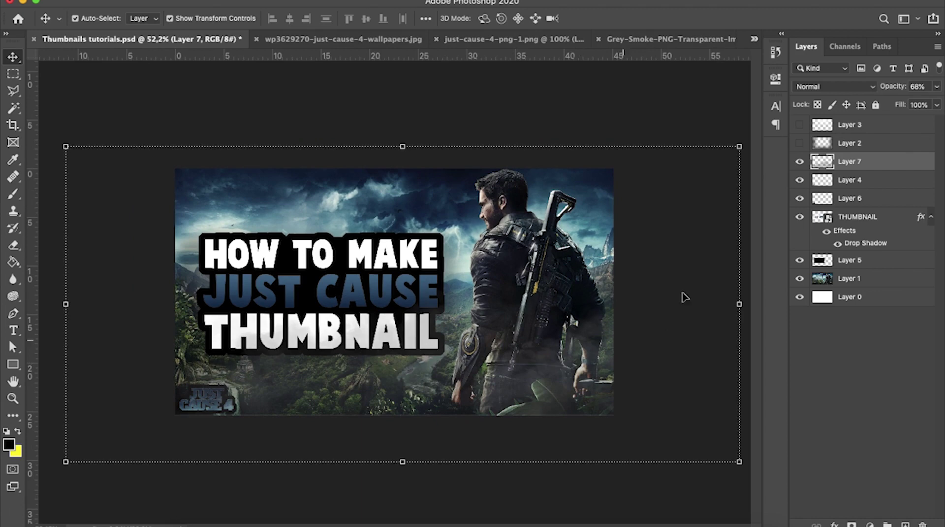
click(660, 100)
key(super+plus)
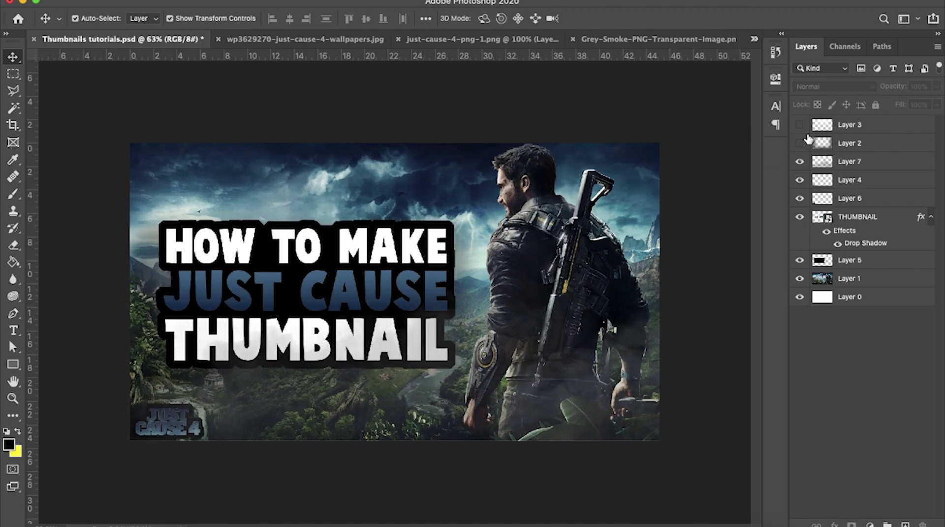
- Fine-tune the opacity of the smoke on Layer 7 and deselect the layer
click(868, 130)
click(873, 158)
click(937, 86)
drag(920, 105, 917, 105)
click(633, 88)
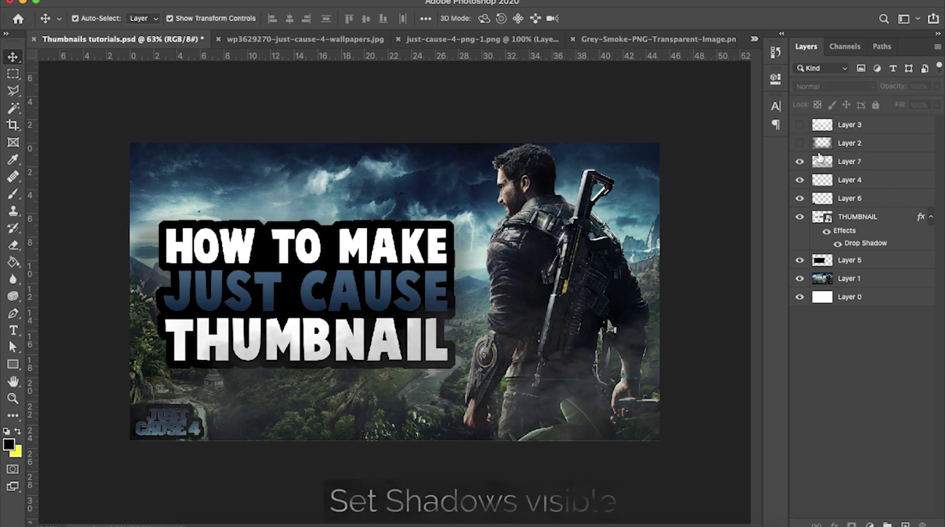
- Make the shadow layers Layer 2 and Layer 3 visible and lower the opacity of Layer 2 considerably
click(800, 143)
click(799, 124)
click(847, 143)
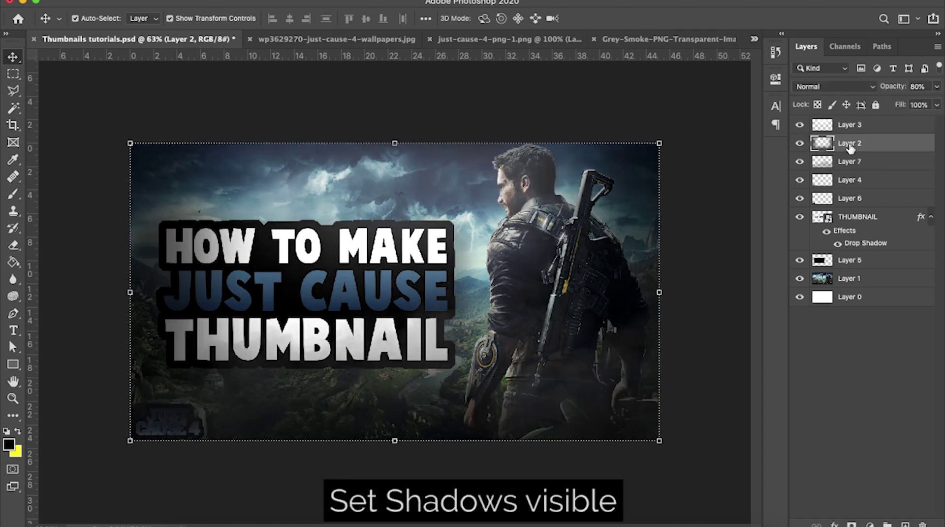
click(936, 88)
drag(924, 102, 886, 105)
click(609, 99)
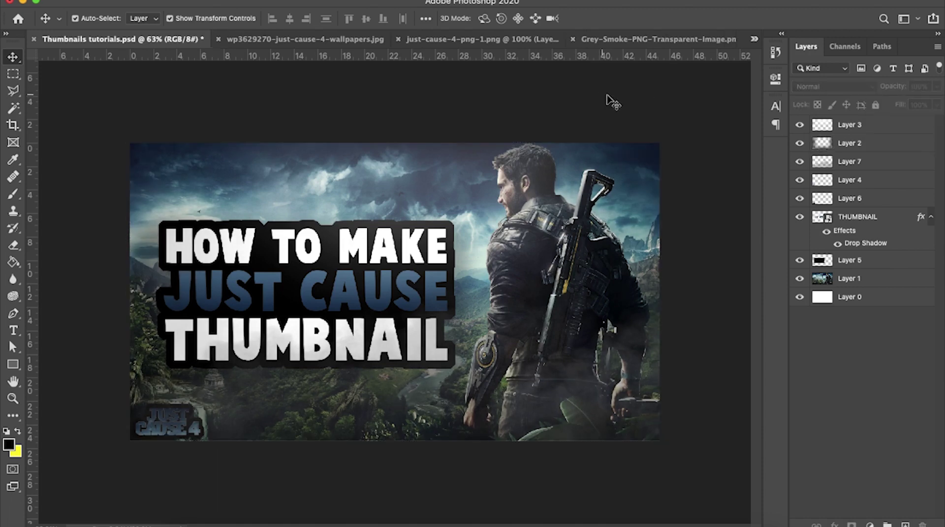
click(866, 131)
click(552, 117)
scroll(553, 150, up, 4)
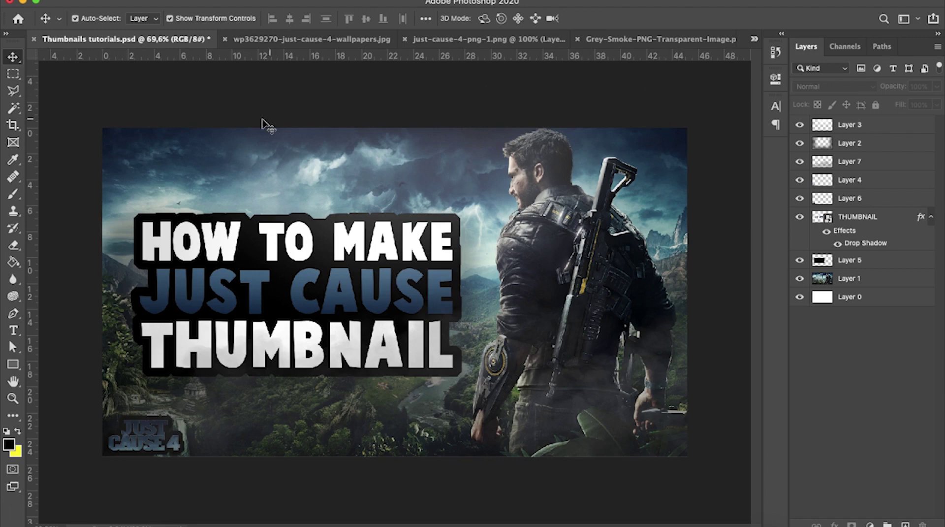
click(106, 0)
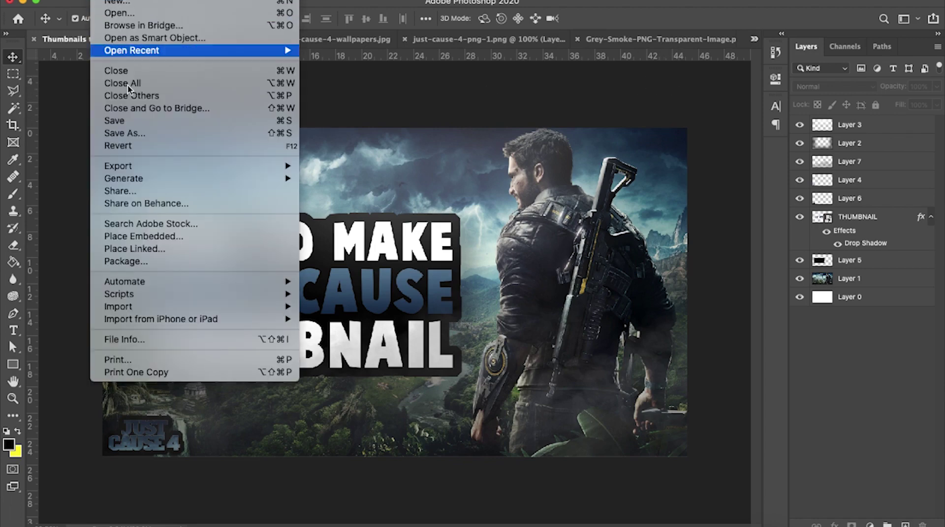
mouse_move(275, 166)
click(481, 150)
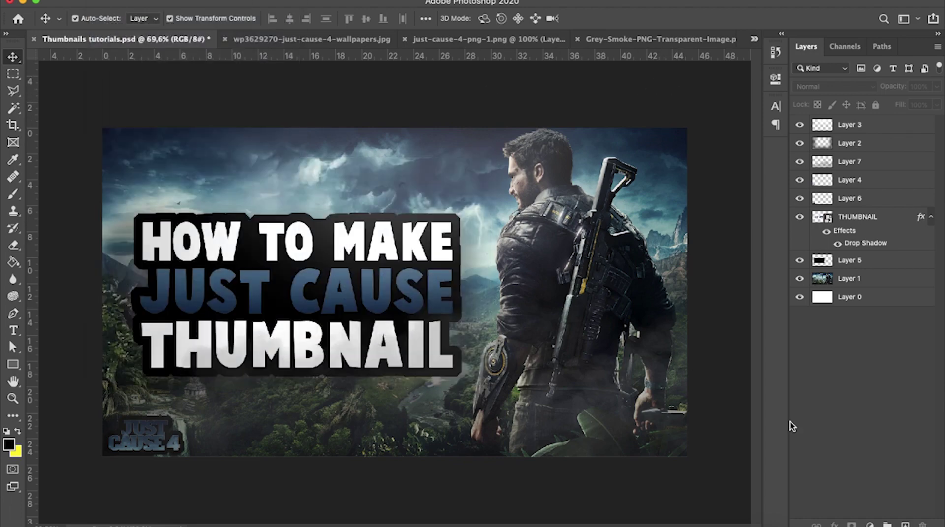
- Add a Color Balance adjustment layer above Layer 1 with midtones at -24 cyan-red, -28 magenta-green and +22 yellow-blue
click(854, 283)
click(746, 222)
click(884, 285)
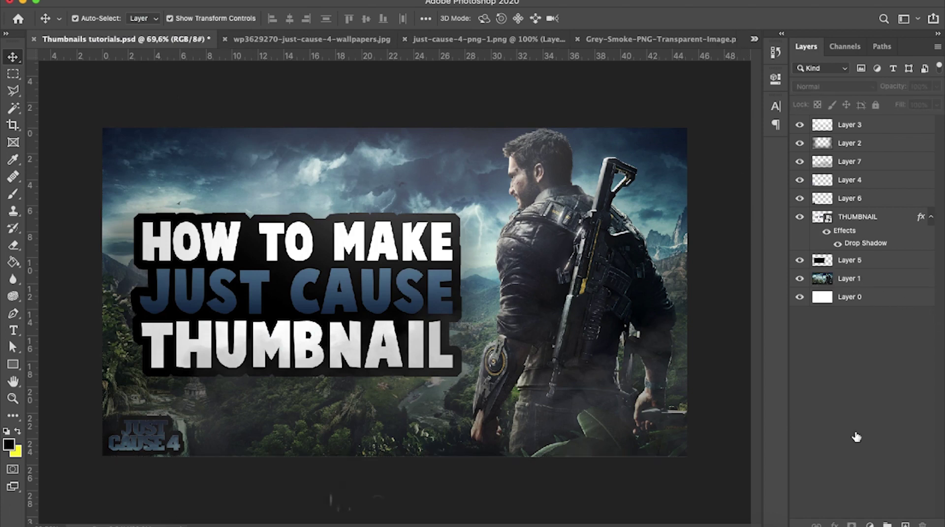
click(867, 523)
click(858, 394)
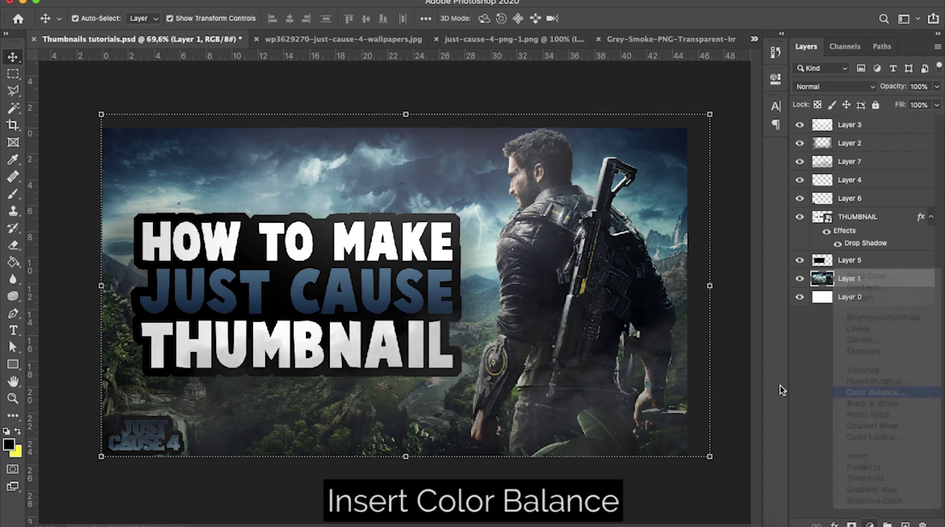
drag(645, 140, 660, 191)
click(650, 189)
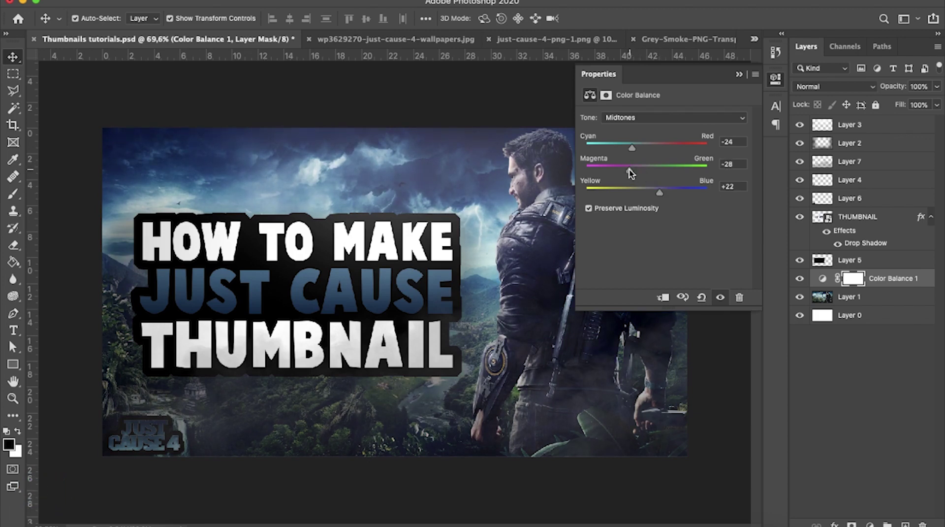
- Fine-tune the magenta-green and yellow-blue midtones of the Color Balance adjustment and deselect the layer
drag(634, 170, 637, 170)
click(642, 171)
drag(642, 170, 634, 171)
click(647, 192)
drag(649, 194, 651, 195)
click(739, 75)
click(718, 91)
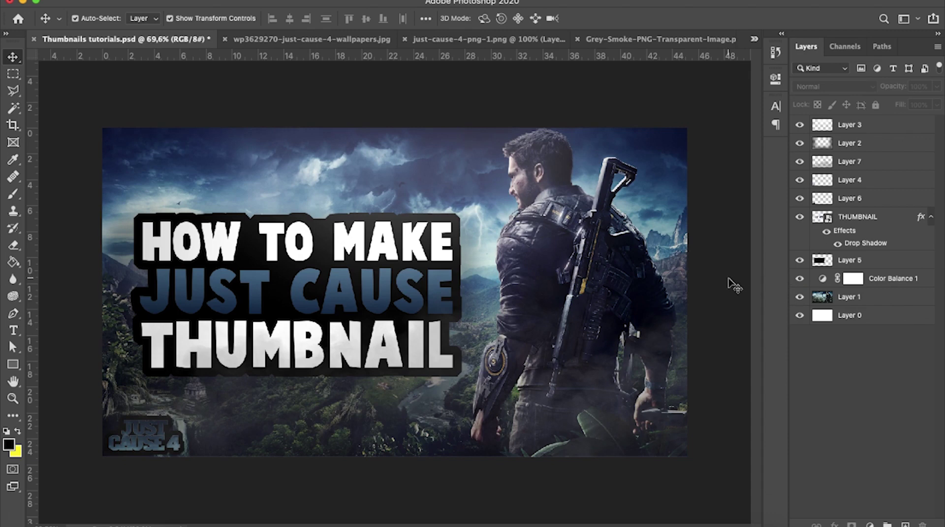
- Add a Levels adjustment layer directly above Layer 1, raise the black input to about 19 and slightly adjust the midtone and white inputs
click(861, 297)
click(869, 523)
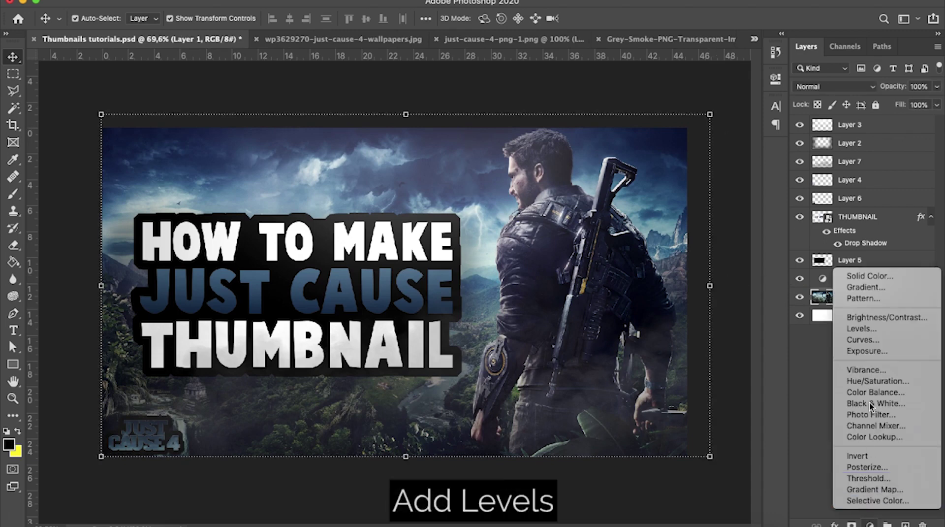
click(861, 328)
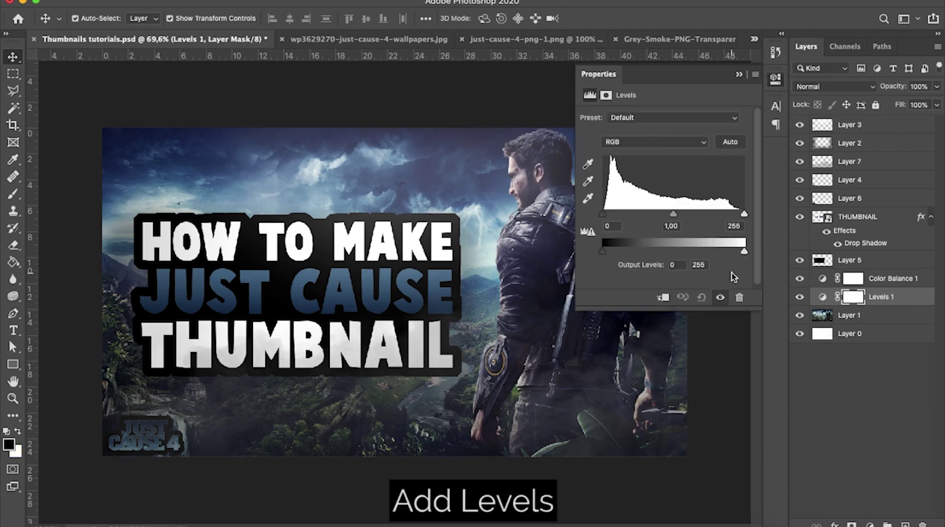
mouse_move(605, 220)
mouse_down()
mouse_move(617, 221)
mouse_move(598, 216)
mouse_move(613, 221)
mouse_up()
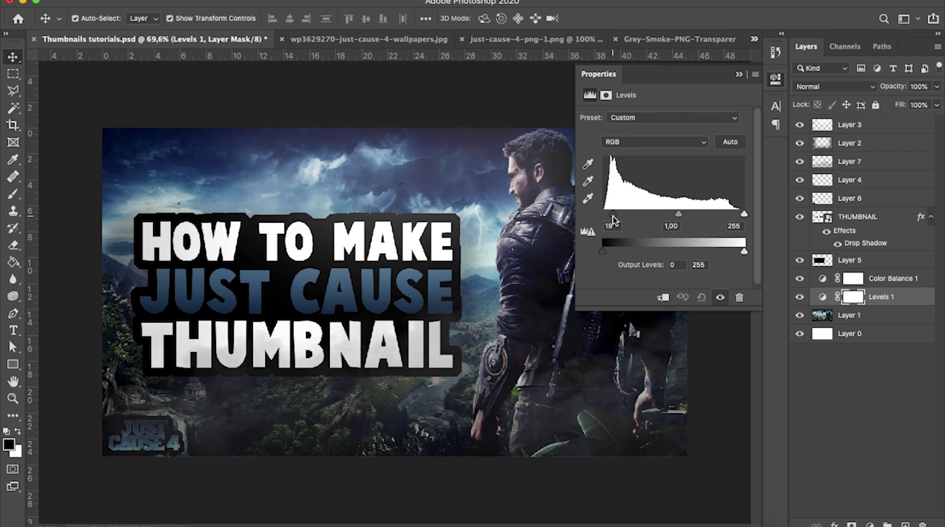
drag(679, 214, 686, 218)
drag(677, 215, 680, 217)
mouse_move(745, 214)
mouse_down()
mouse_move(732, 215)
mouse_move(744, 216)
mouse_up()
click(739, 74)
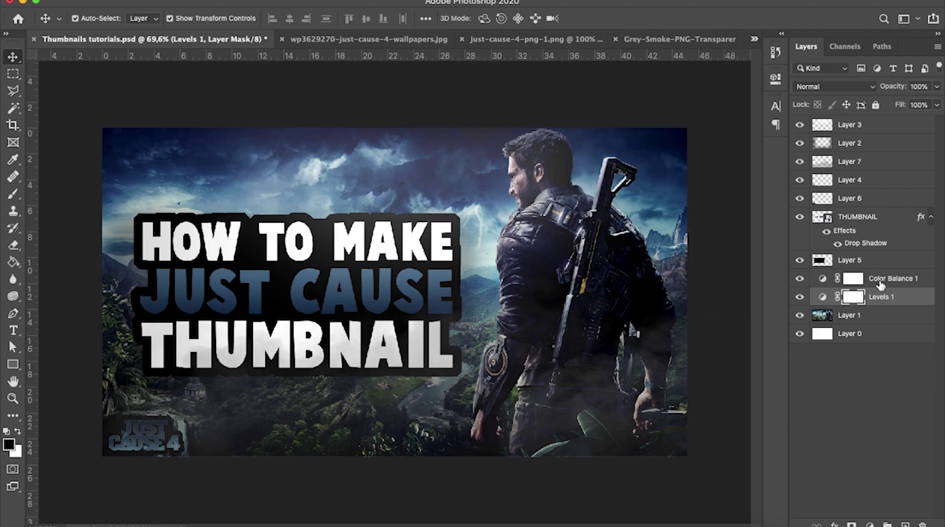
- Move the Color Balance 1 and Levels 1 adjustment layers together to the top of the layer stack, above Layer 3
shift+click(881, 284)
drag(881, 290, 871, 118)
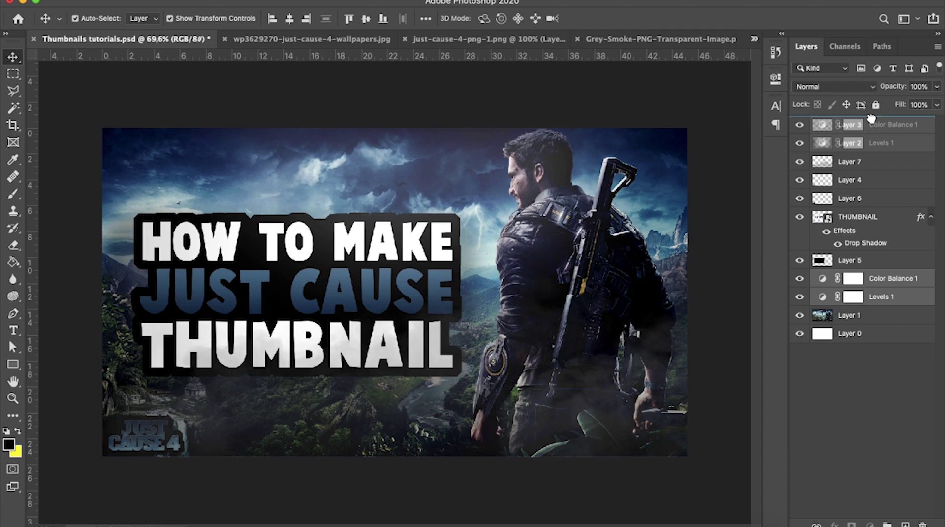
drag(871, 119, 871, 120)
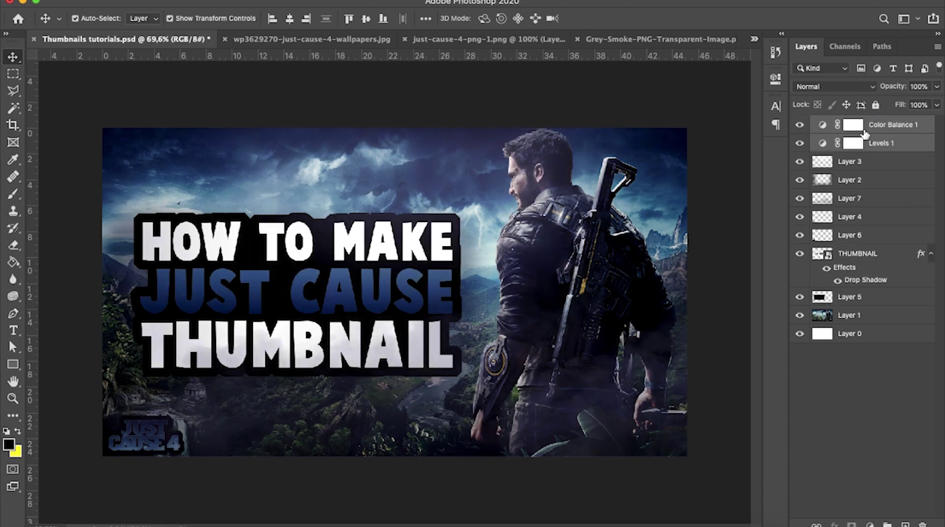
- Compare the thumbnail with and without the Color Balance 1 and Levels 1 adjustments, leaving both layers visible
click(861, 185)
click(800, 143)
click(799, 141)
click(798, 126)
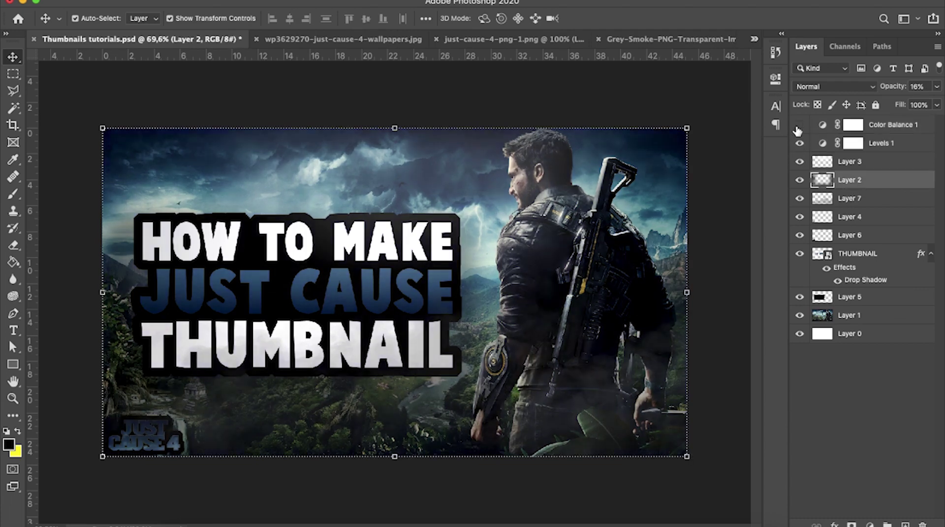
click(798, 127)
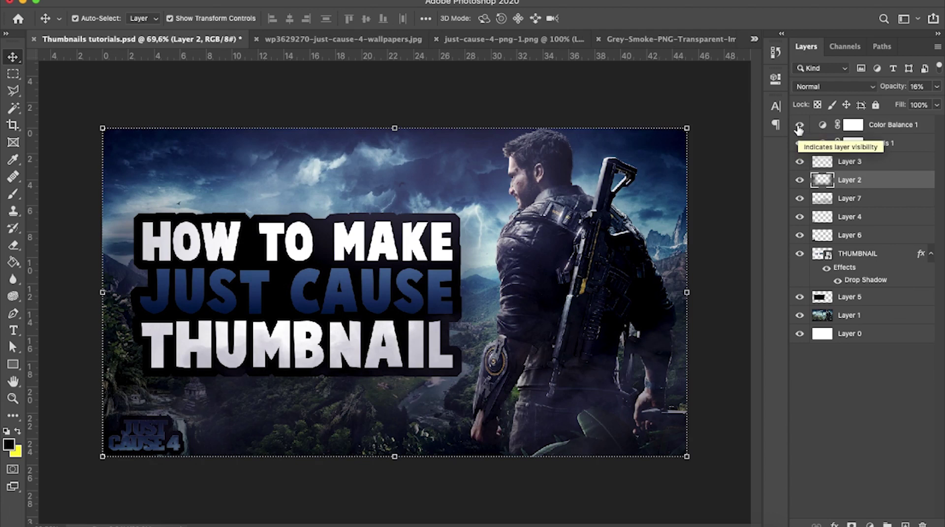
click(799, 144)
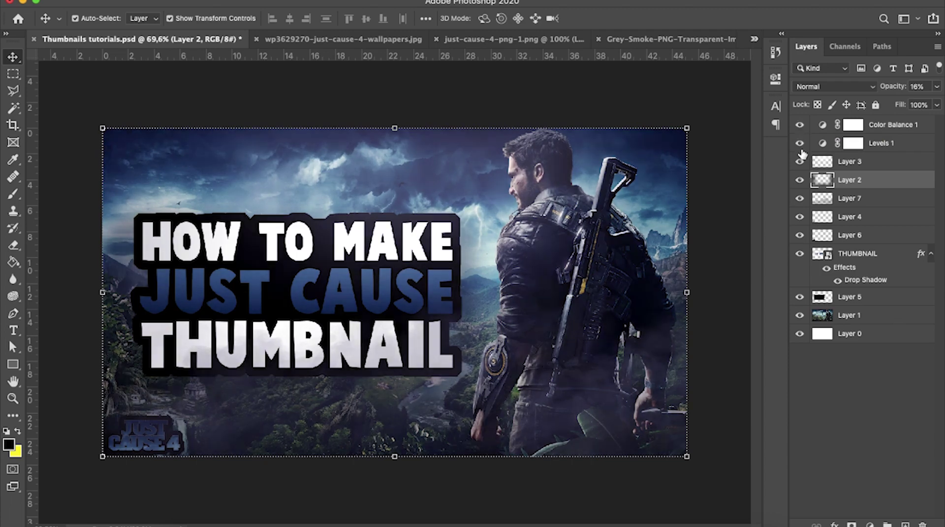
click(742, 172)
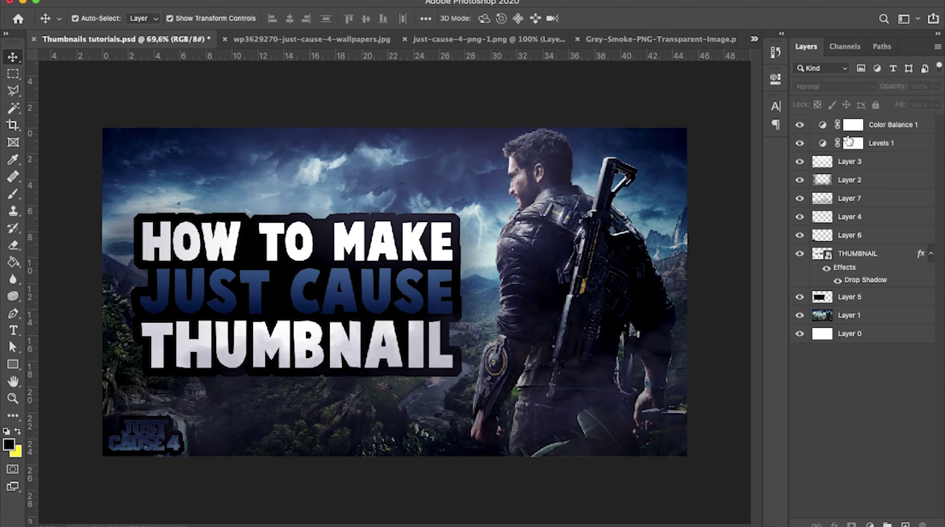
click(800, 124)
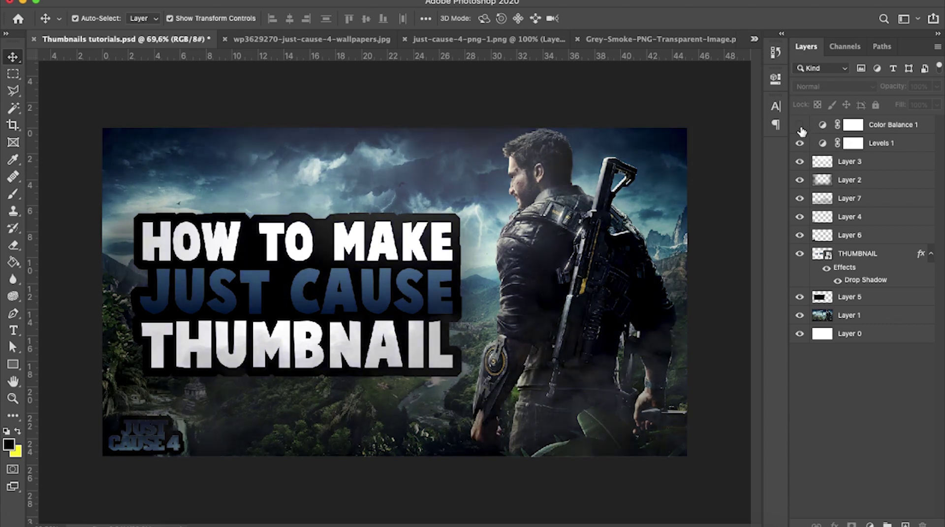
click(800, 143)
click(800, 143)
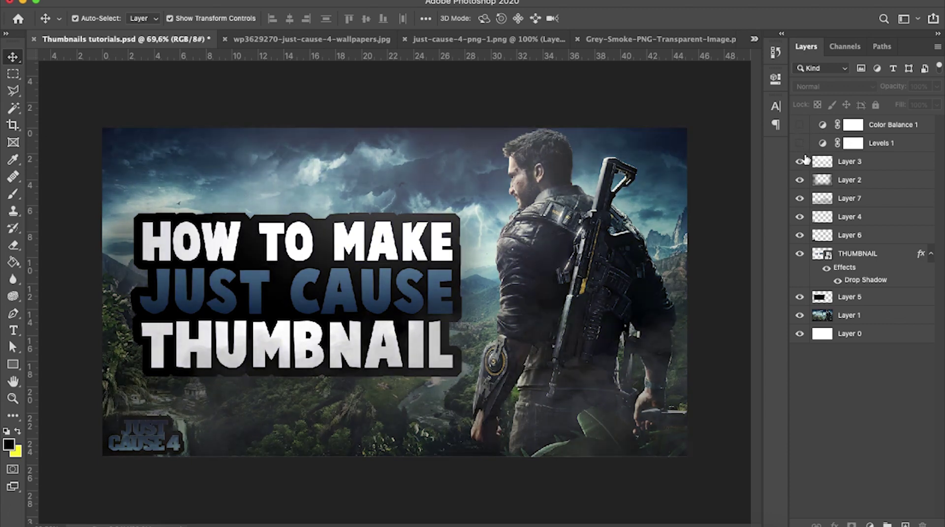
click(799, 143)
click(799, 125)
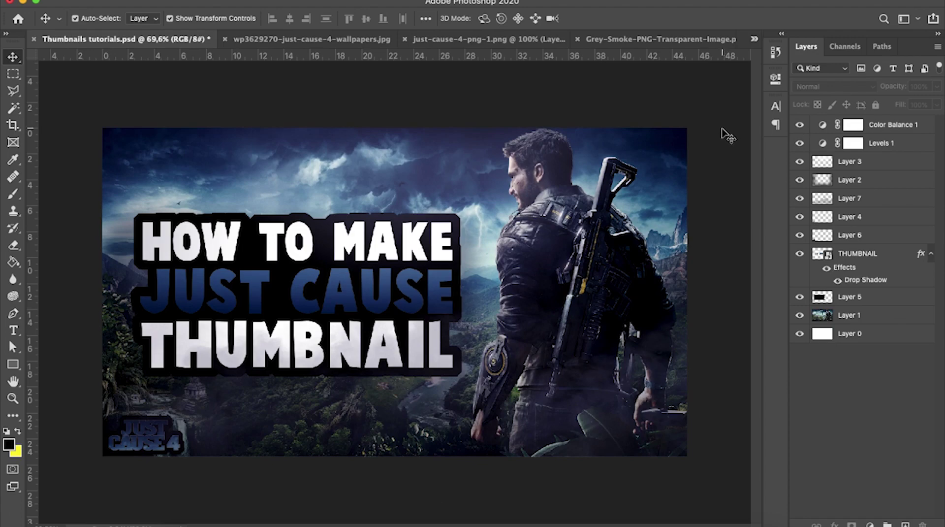
- Export the thumbnail with Save for Web as a 1280 x 720 px JPEG at quality 100
click(127, 1)
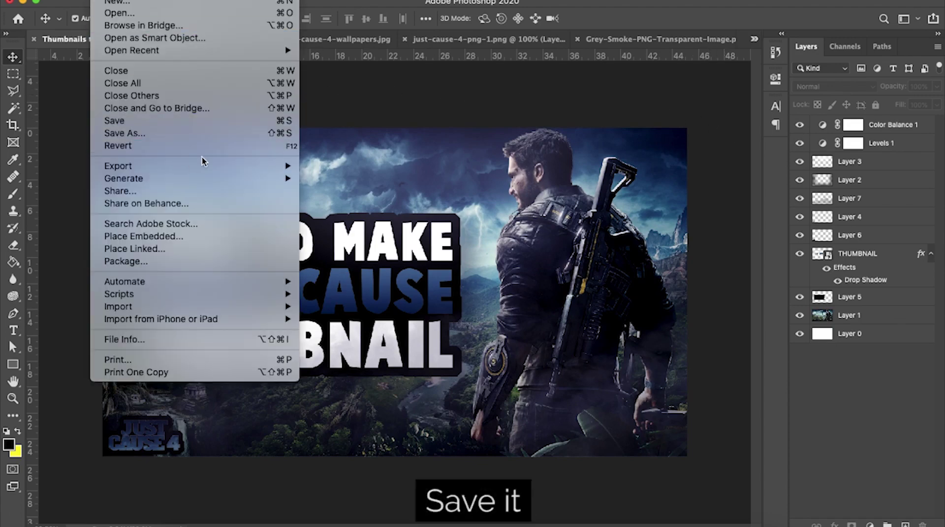
mouse_move(190, 165)
click(347, 219)
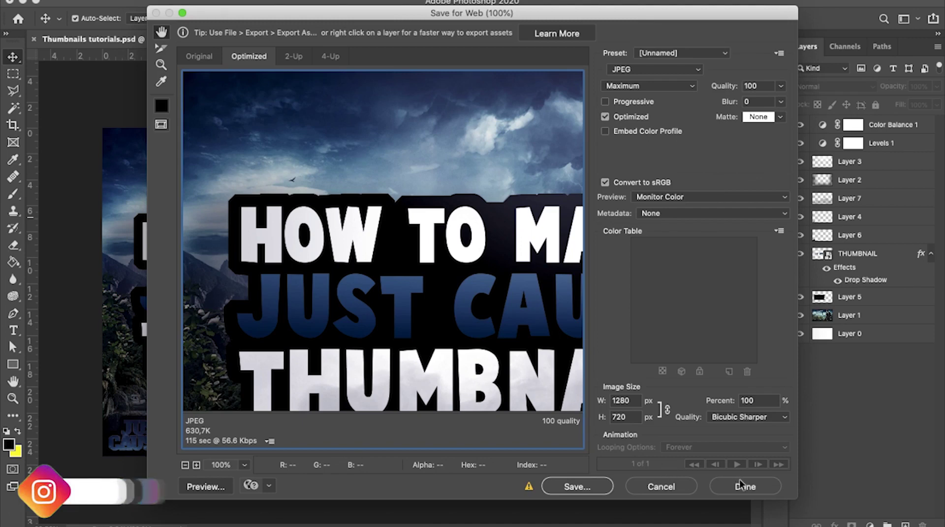
click(592, 485)
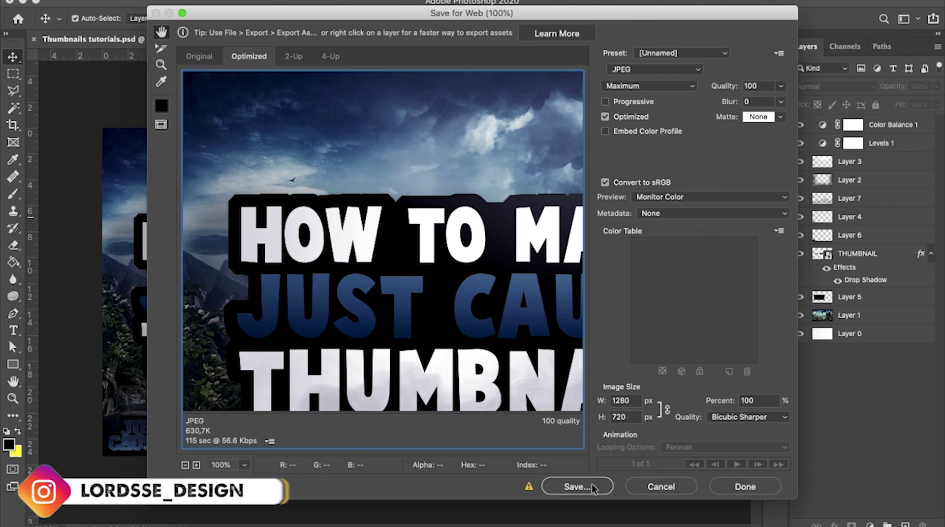